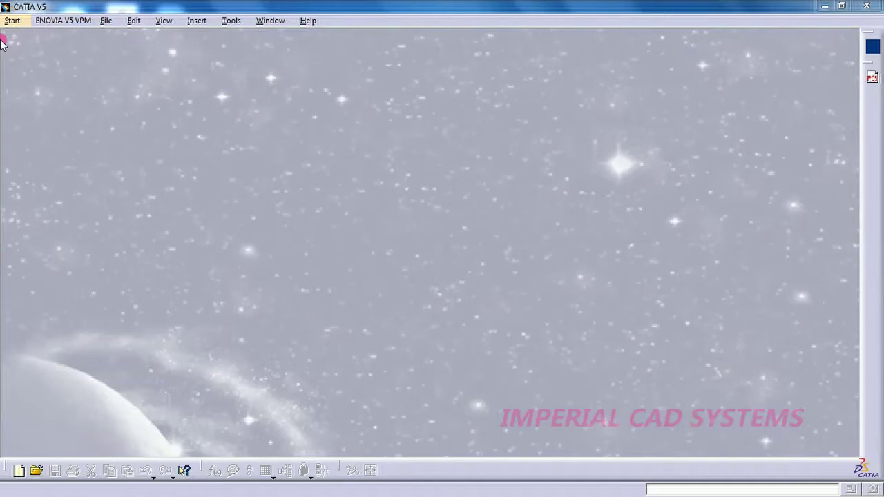
- Create a new Generative Shape Design part with hybrid design and a geometrical set, and define PartBody as the in-work object
click(18, 22)
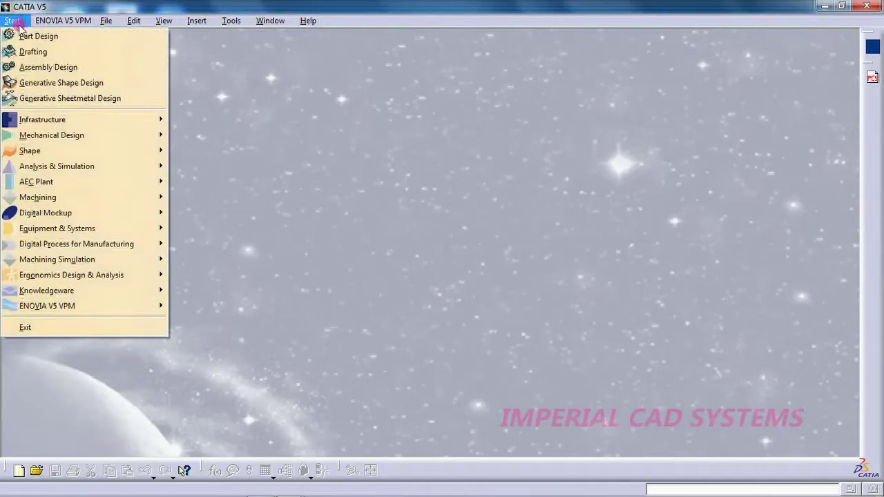
mouse_move(154, 149)
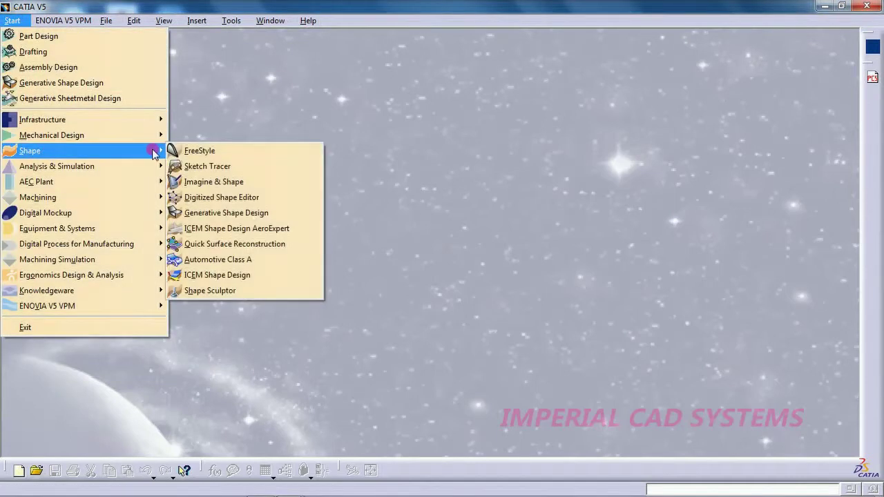
click(215, 214)
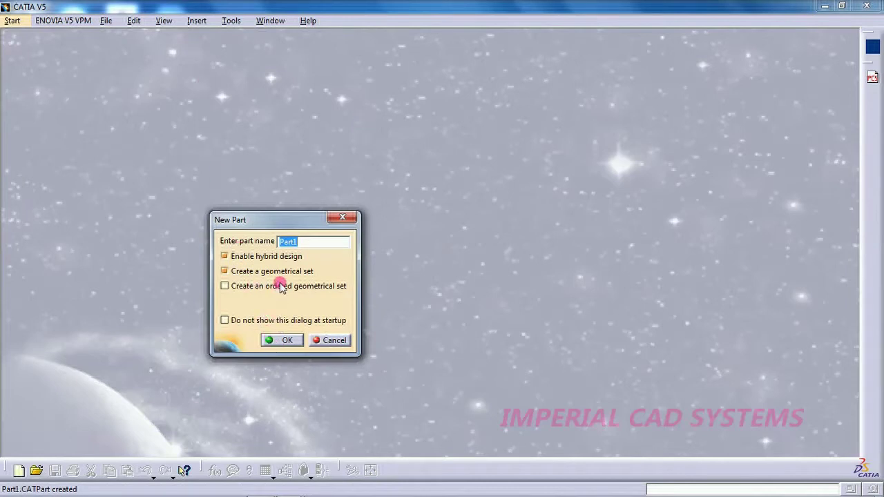
click(280, 338)
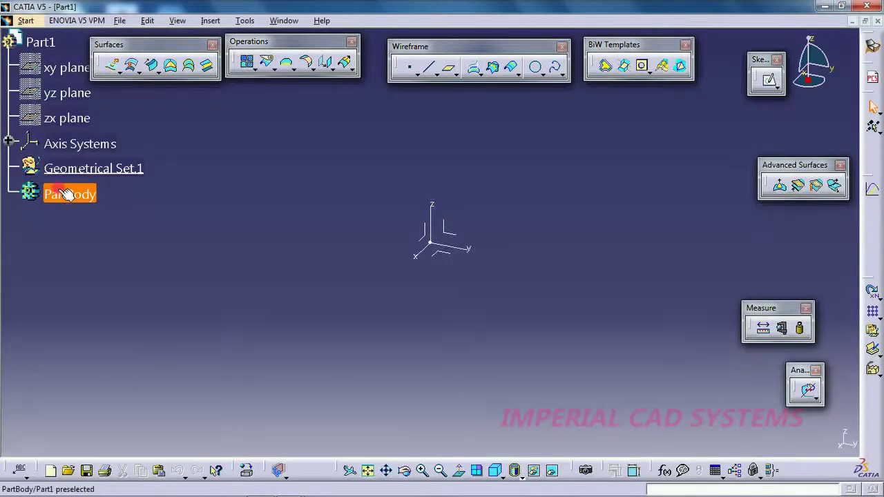
right_click(67, 194)
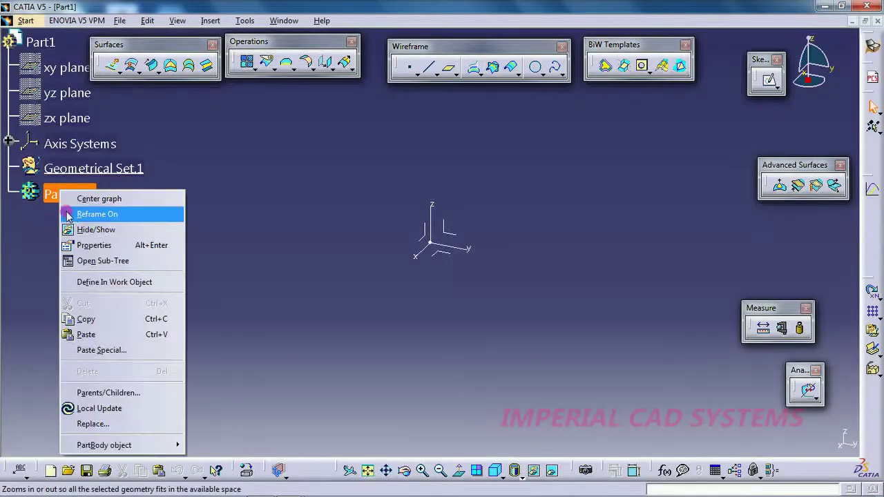
click(105, 283)
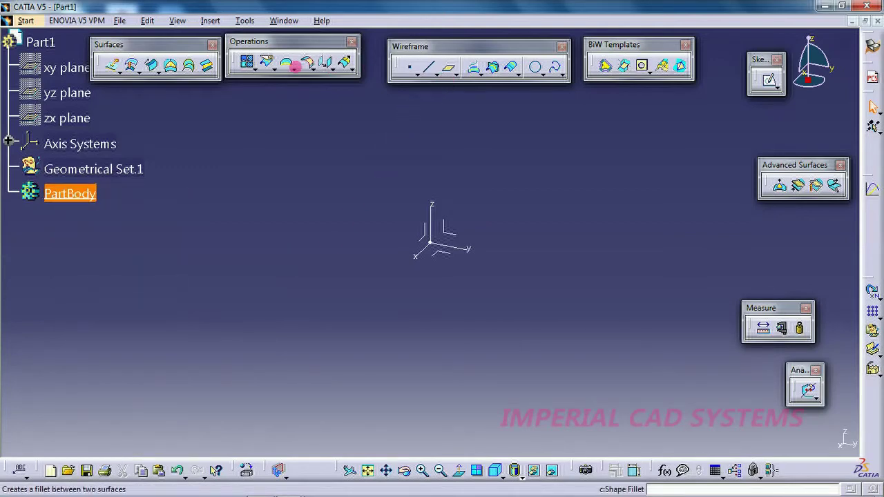
- Examine the options of the Swept Surface definition and leave it without creating a surface
click(152, 66)
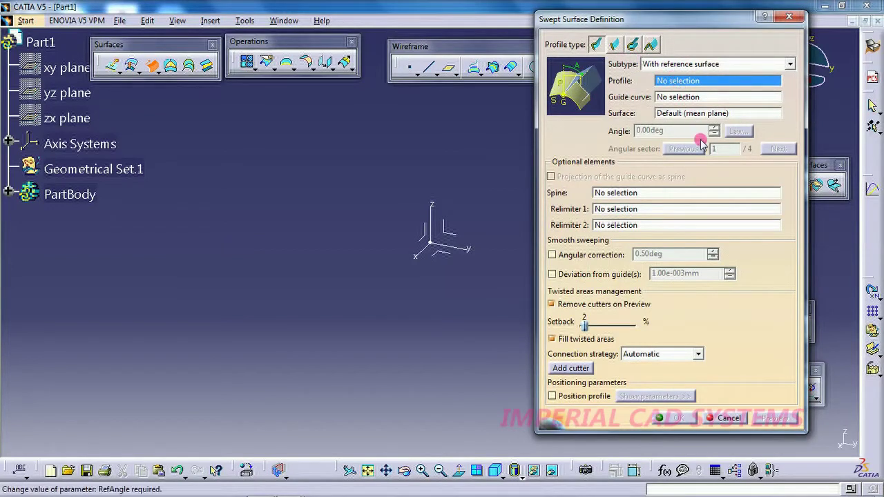
click(744, 422)
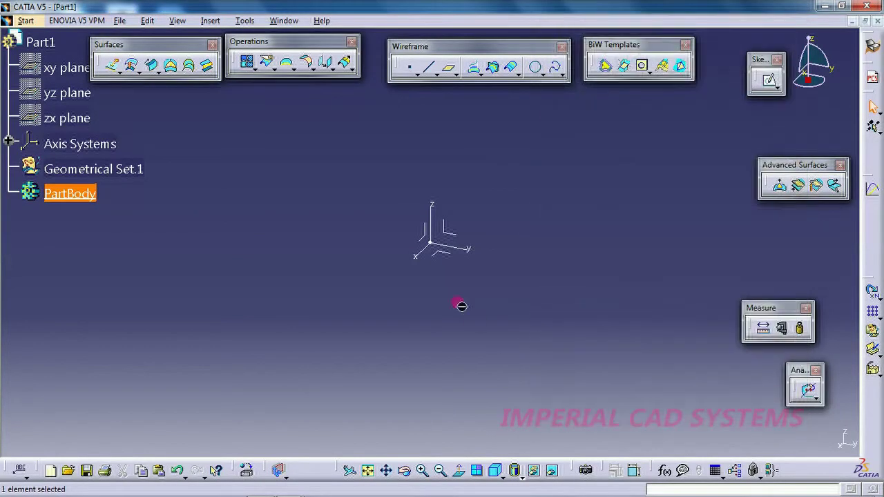
middle_drag(459, 304, 404, 319)
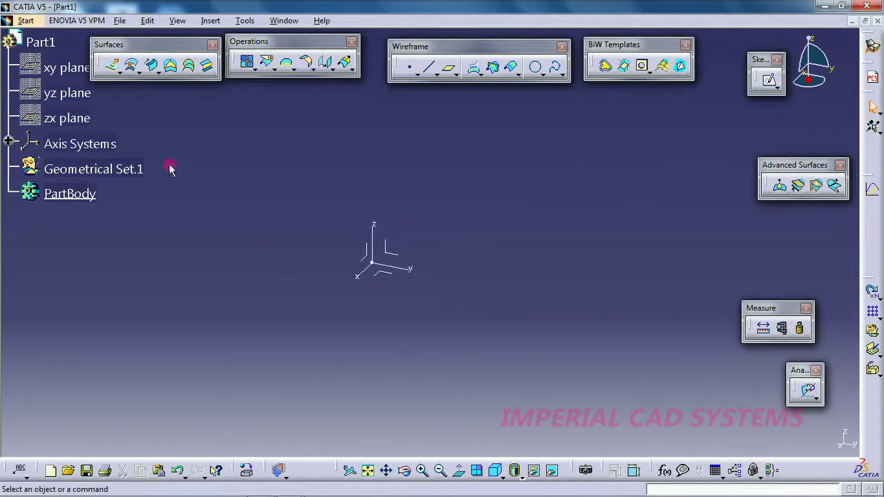
- Start a sketch on the xy plane and draw a horizontal line about 225 mm long from the origin
click(395, 276)
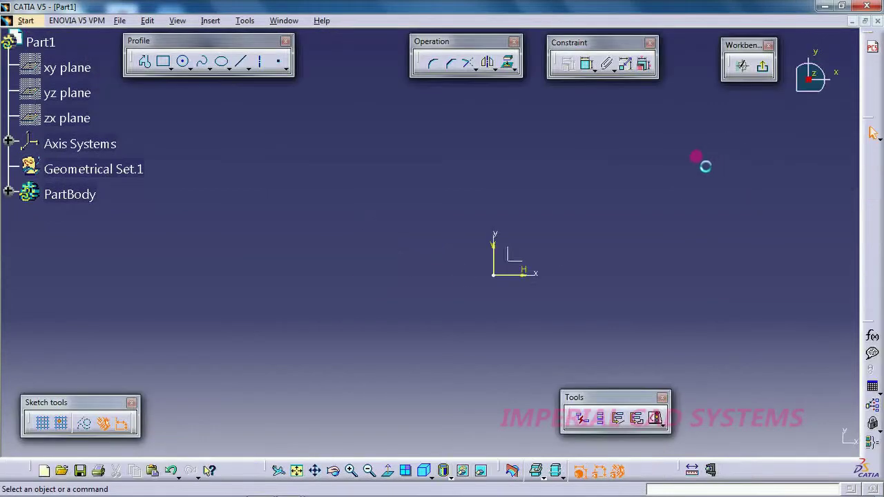
click(240, 61)
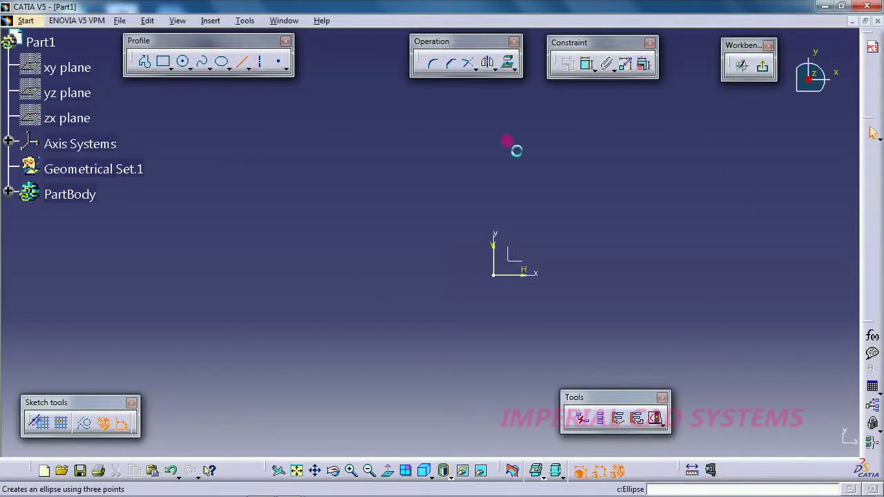
mouse_move(557, 248)
middle_down()
mouse_move(388, 241)
mouse_move(310, 260)
middle_up()
click(239, 302)
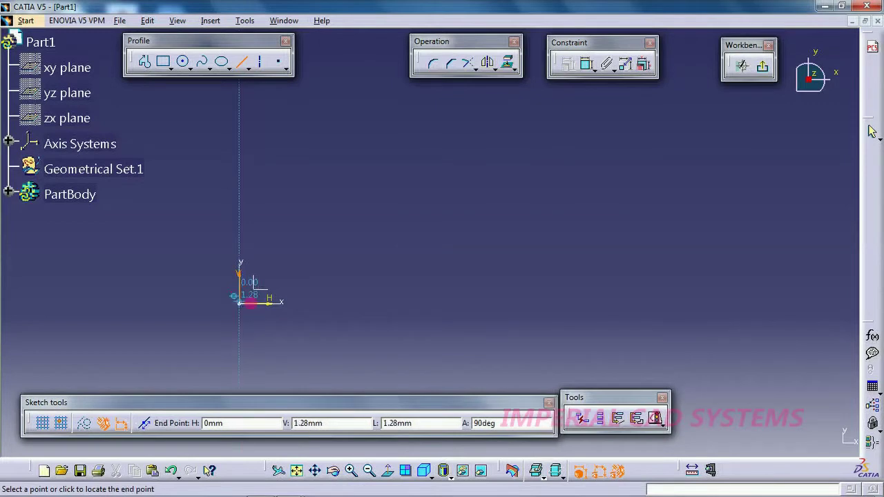
click(623, 304)
- Dimension the horizontal line's length, set it to 200 mm, and exit the sketch
click(587, 65)
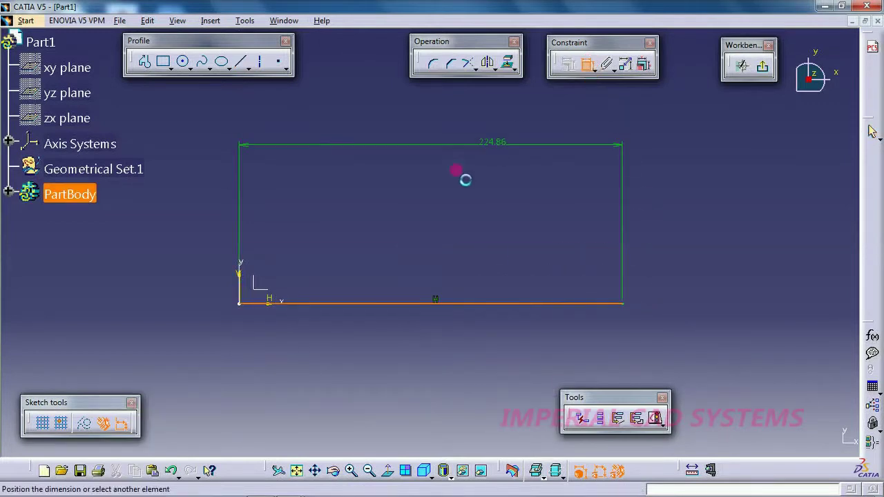
click(428, 207)
double_click(439, 200)
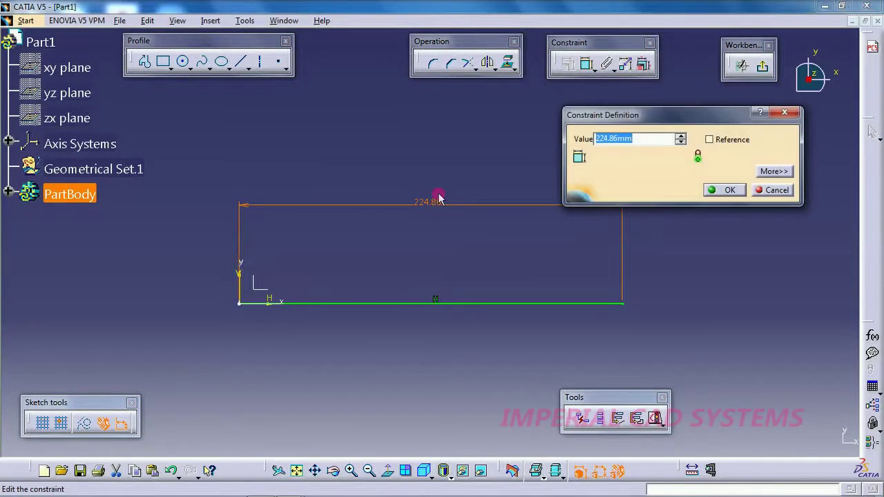
text(200)
key(Return)
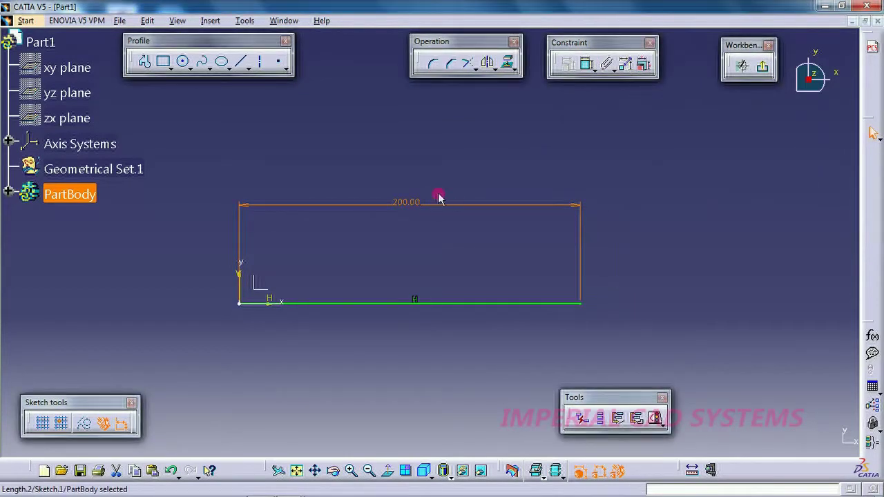
middle_drag(534, 322, 571, 306)
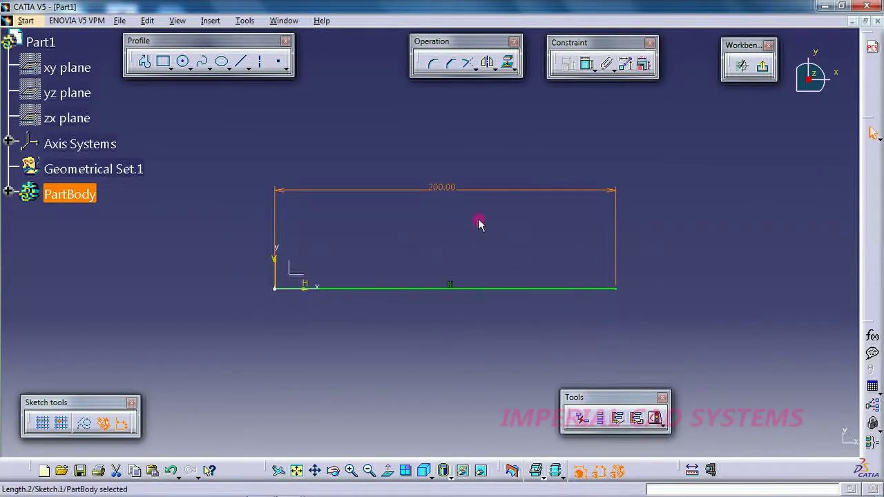
click(763, 66)
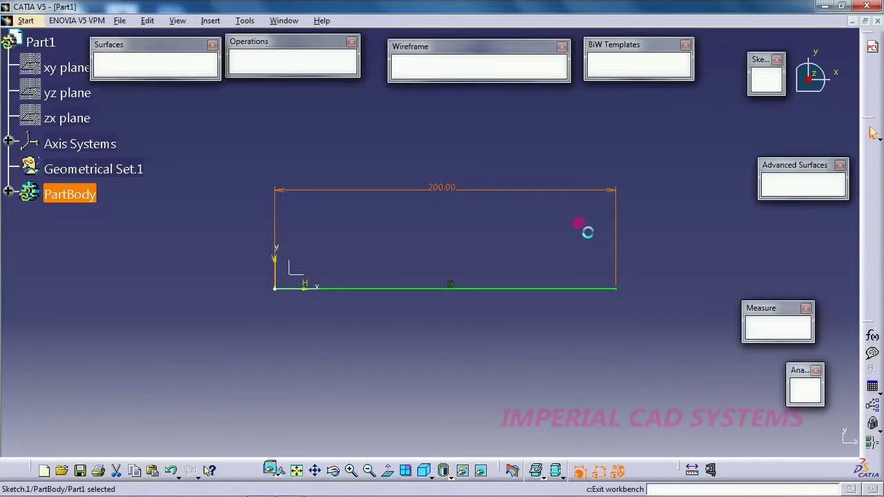
- Start a sketch on the yz plane and draw a horizontal line about 81 mm long through the origin
middle_drag(482, 272, 481, 291)
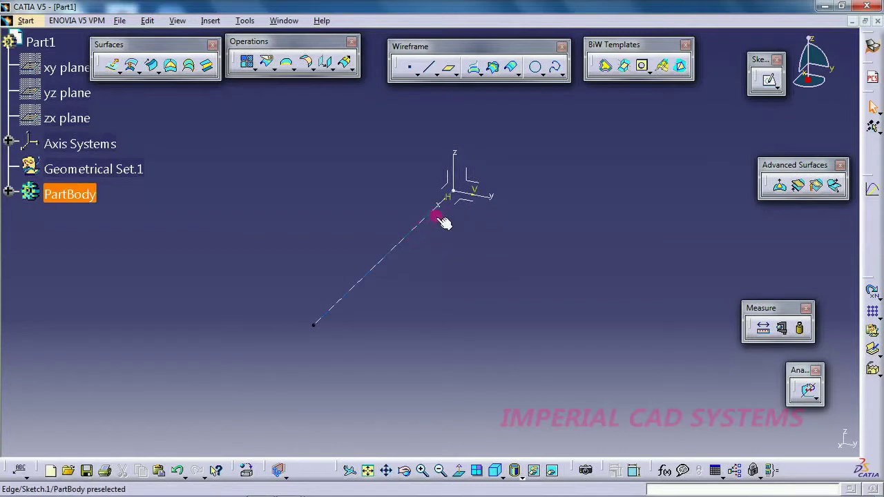
middle_drag(444, 267, 443, 290)
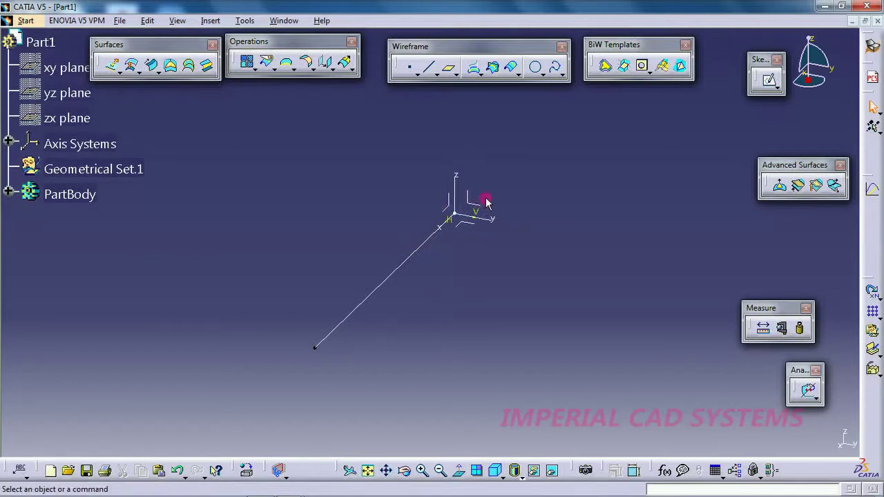
middle_drag(494, 292, 495, 302)
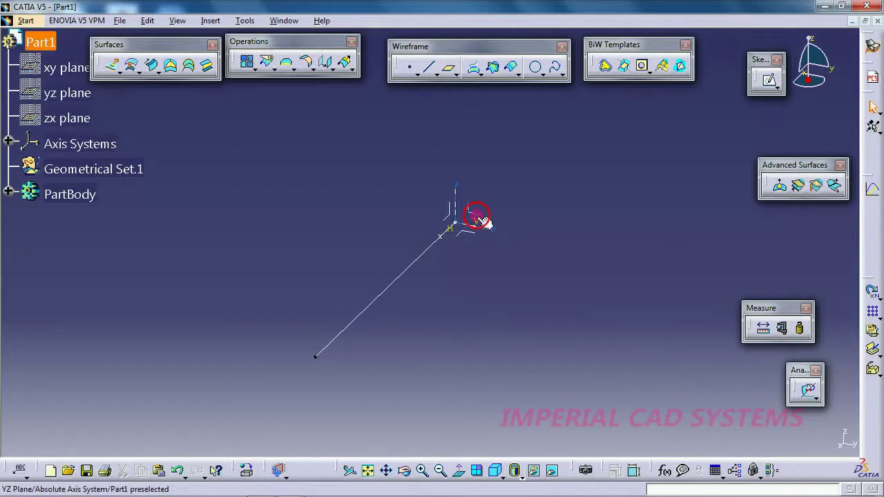
click(485, 219)
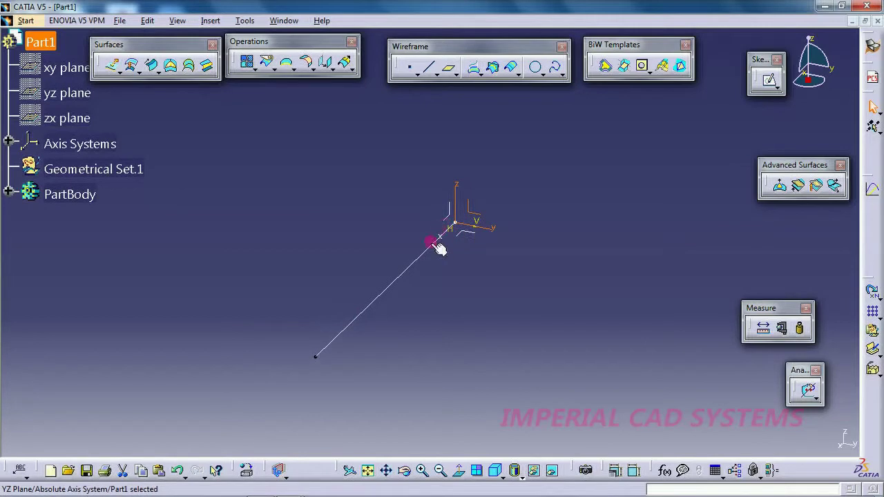
click(766, 82)
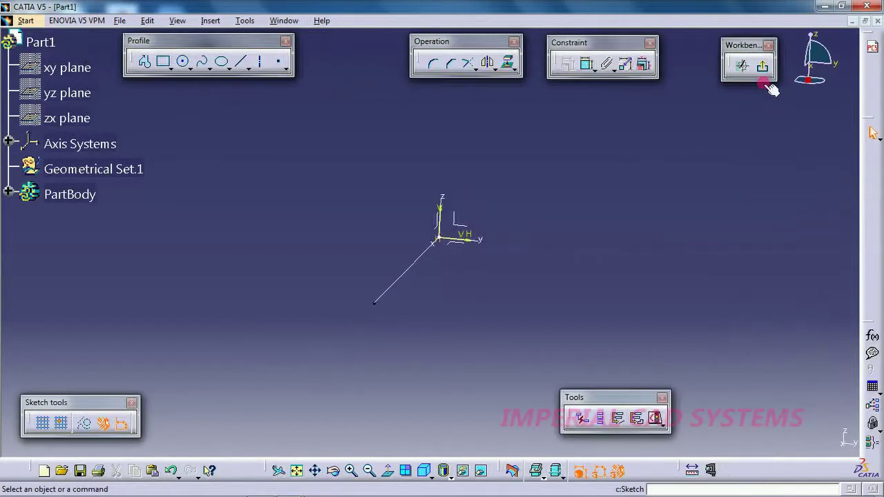
click(240, 62)
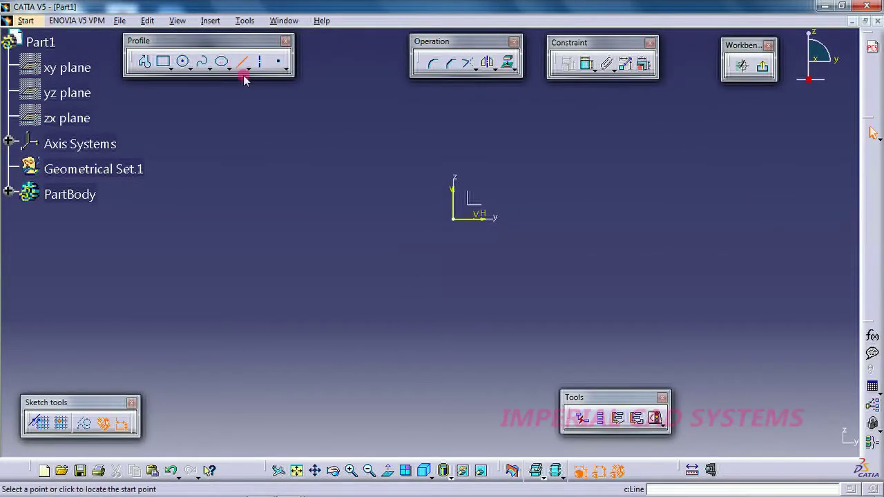
click(399, 220)
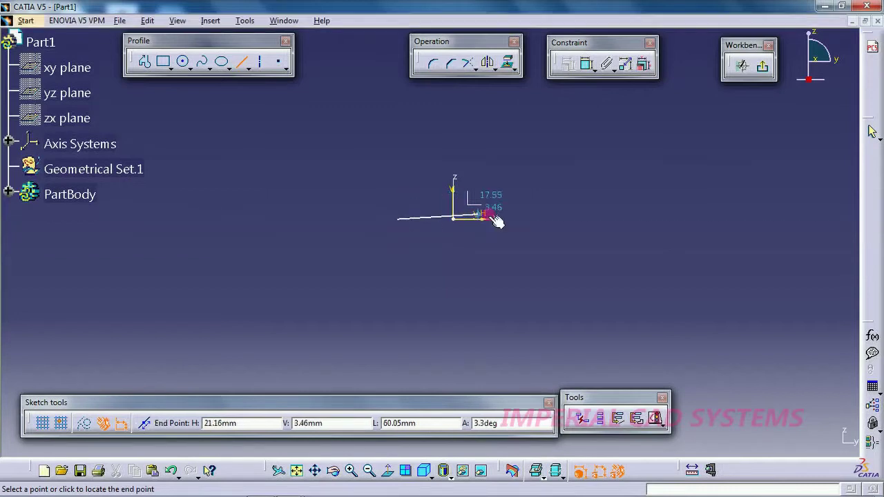
click(514, 225)
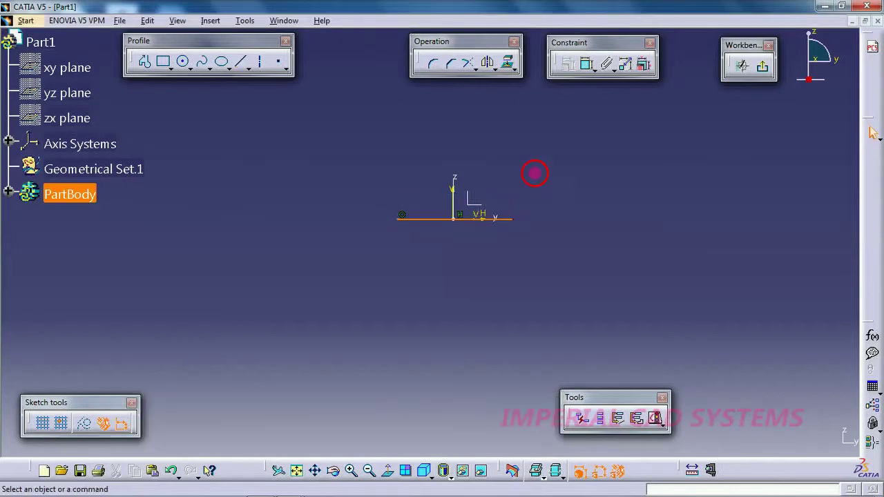
- Dimension the length of the line in the yz sketch and set it to 60 mm
click(588, 64)
click(507, 220)
click(470, 275)
double_click(463, 262)
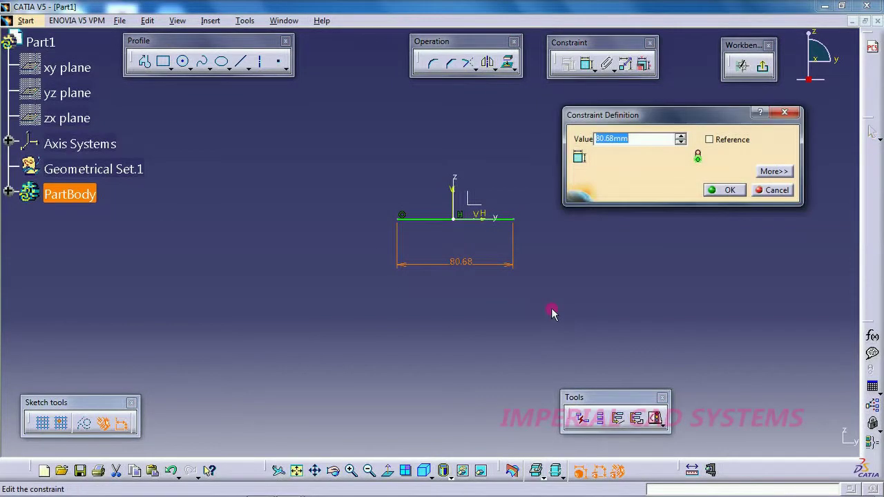
text(60)
key(Return)
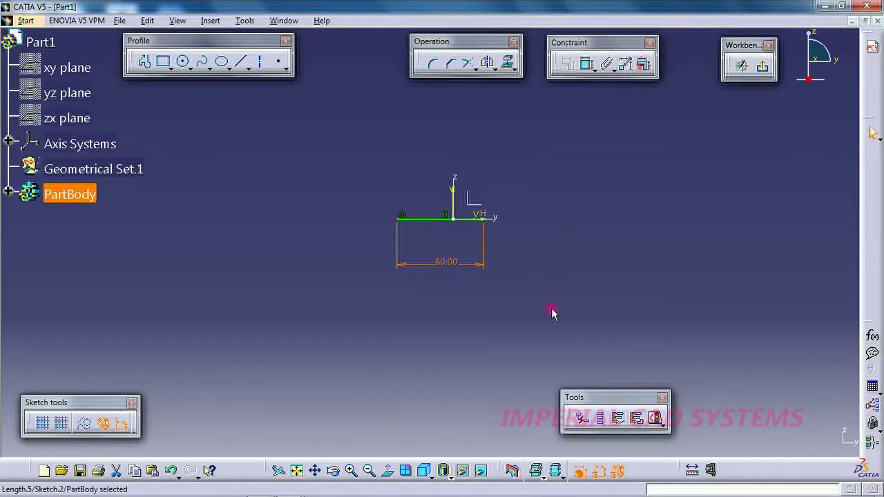
- Constrain the line's two endpoints to be symmetric about the sketch's vertical axis
click(583, 64)
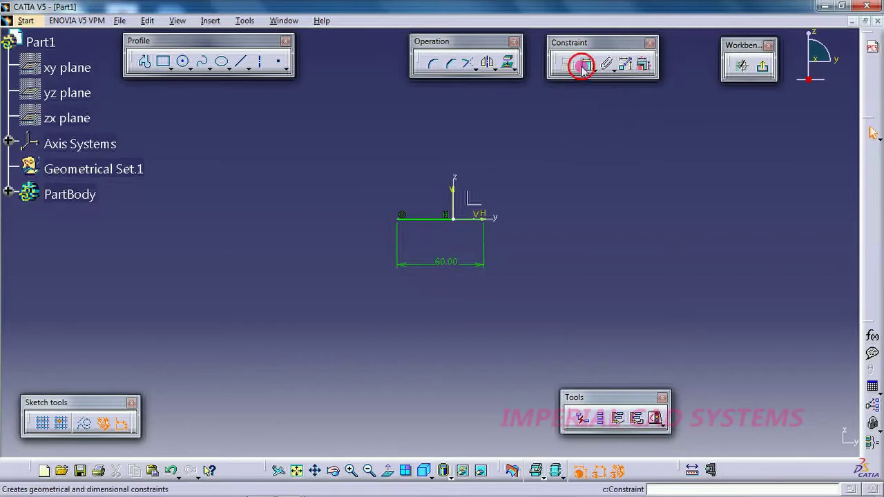
click(397, 218)
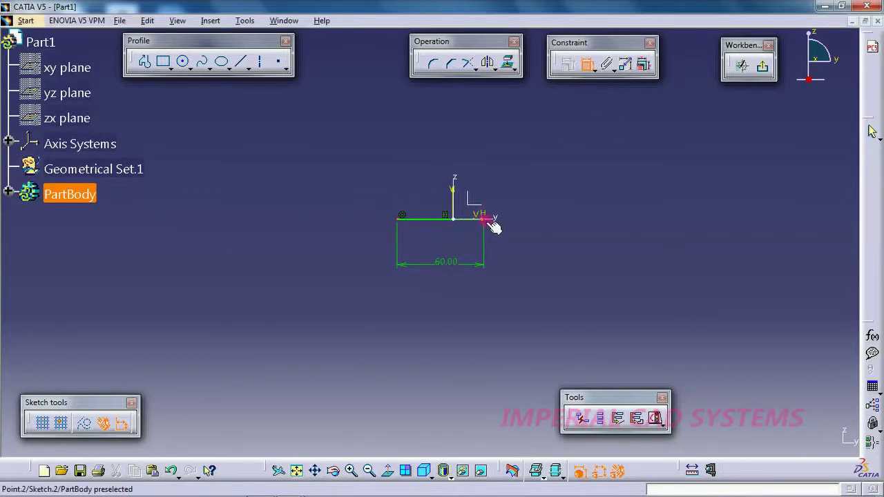
middle_drag(493, 234, 511, 203)
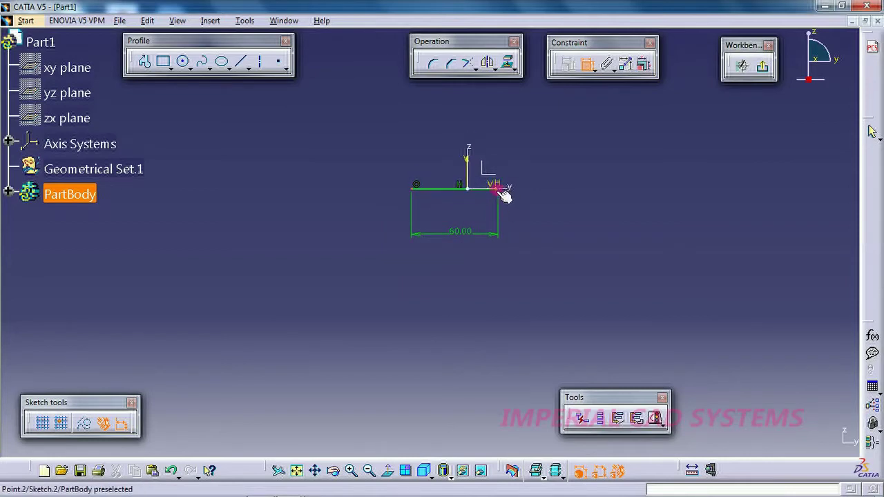
click(498, 189)
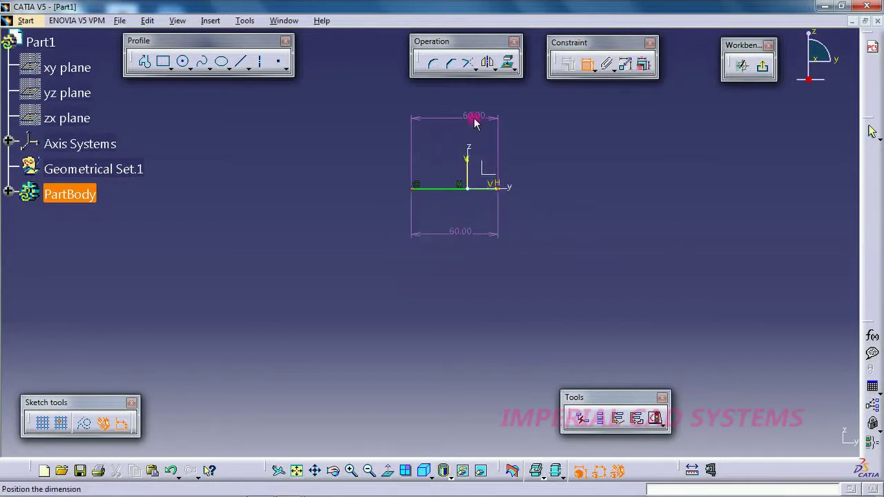
right_click(474, 122)
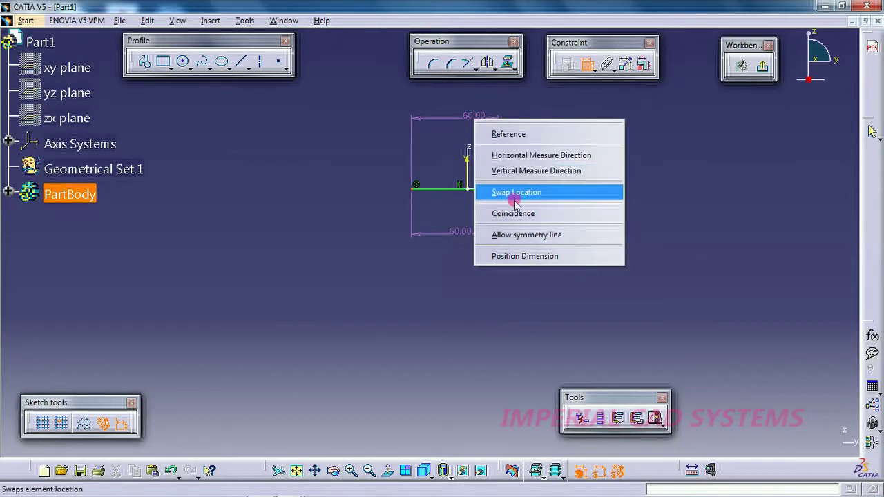
click(519, 237)
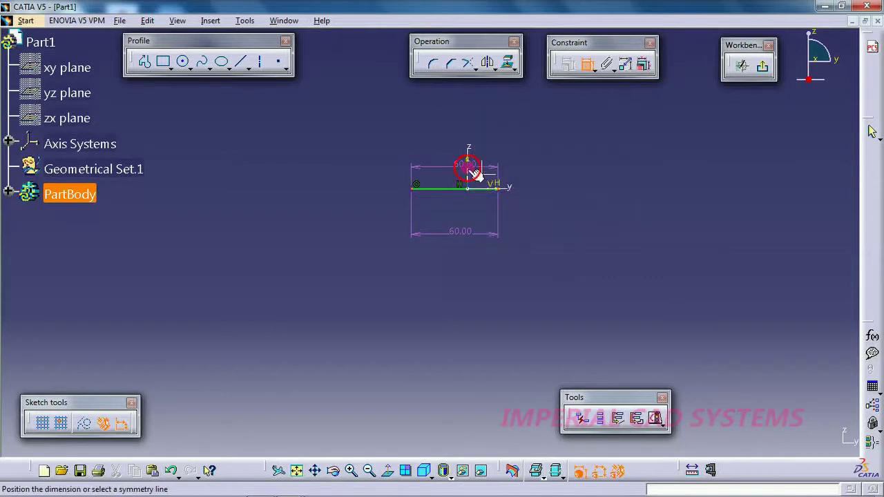
click(468, 168)
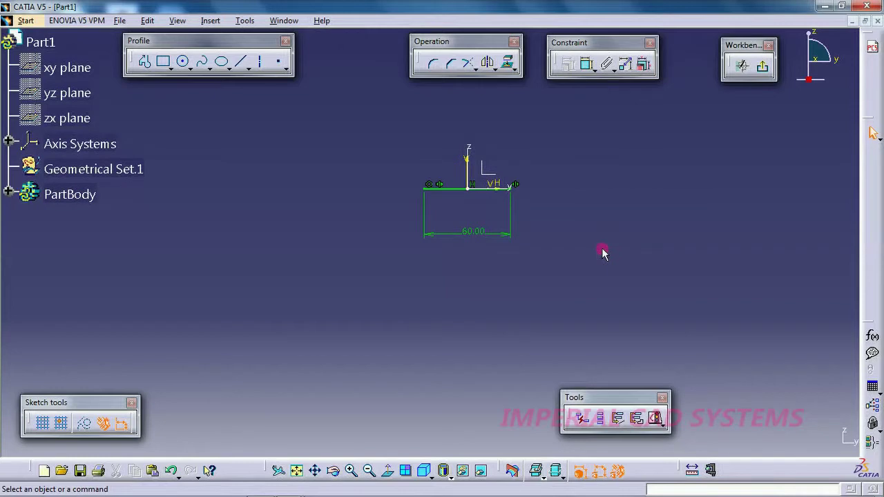
- Check the line's length constraint without changing it and exit the yz plane sketch
double_click(473, 231)
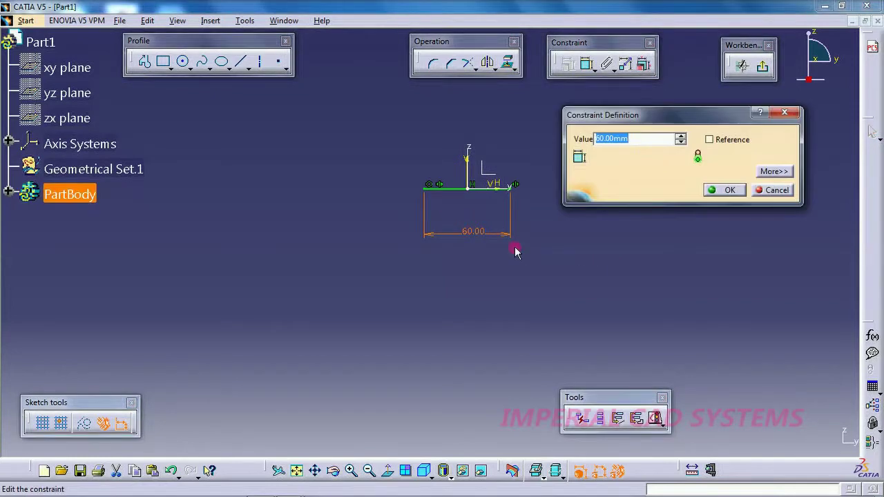
click(774, 190)
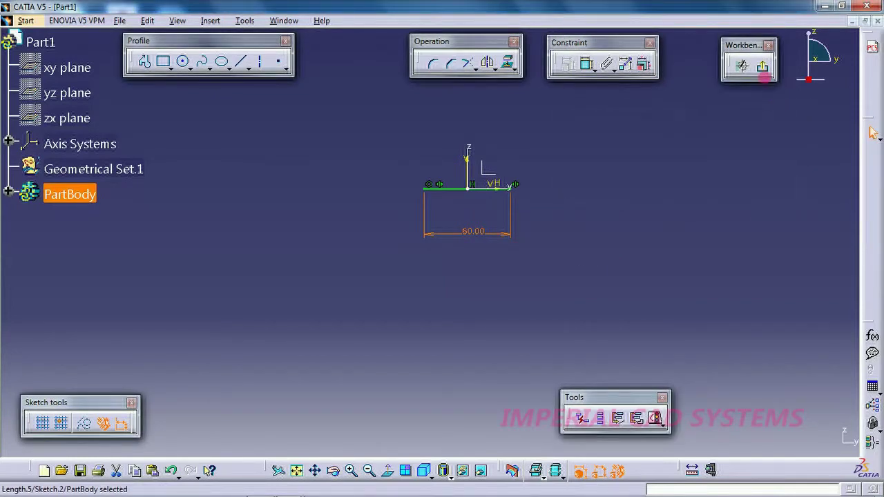
click(763, 66)
- Reopen the guide line's sketch on the xy plane, set the line's length to 250 mm, and exit the sketch
middle_drag(558, 274, 386, 290)
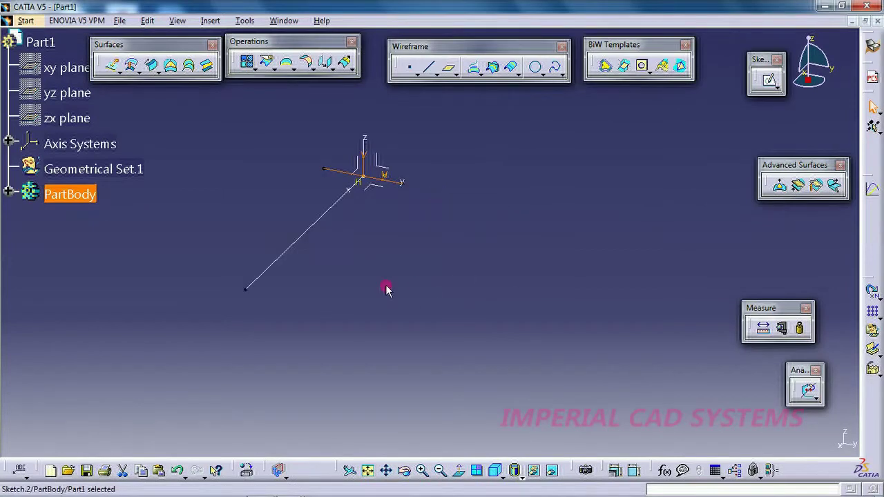
click(403, 468)
mouse_move(280, 288)
mouse_down()
mouse_move(452, 258)
mouse_move(433, 290)
mouse_move(572, 256)
mouse_up()
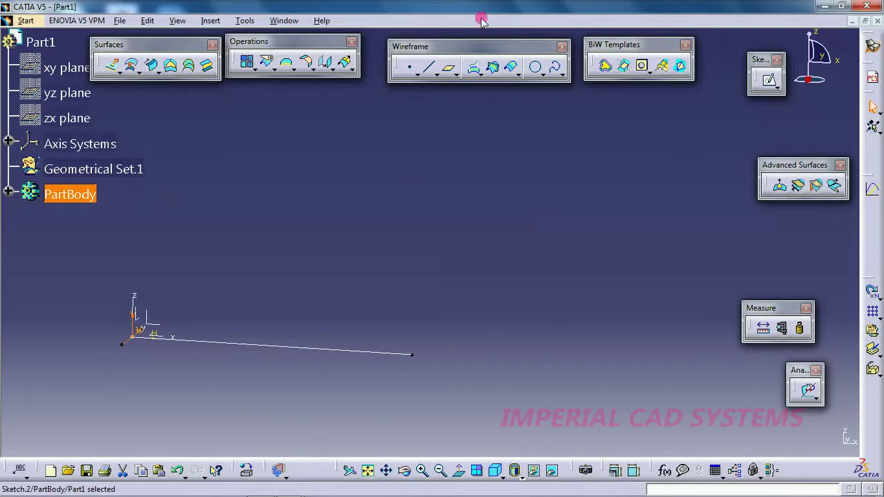
middle_drag(284, 283, 454, 169)
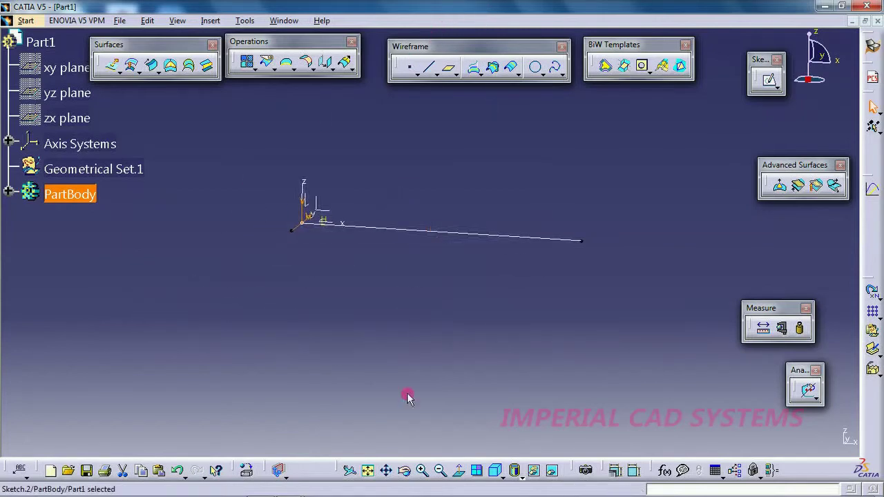
click(404, 468)
mouse_move(398, 259)
mouse_down()
mouse_move(406, 310)
mouse_move(561, 350)
mouse_up()
mouse_move(561, 350)
middle_down()
mouse_move(570, 347)
mouse_move(452, 297)
middle_up()
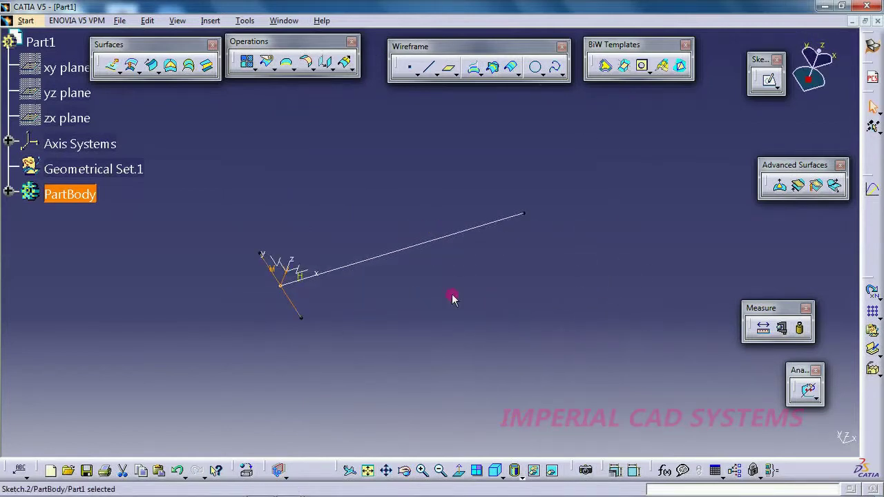
double_click(380, 263)
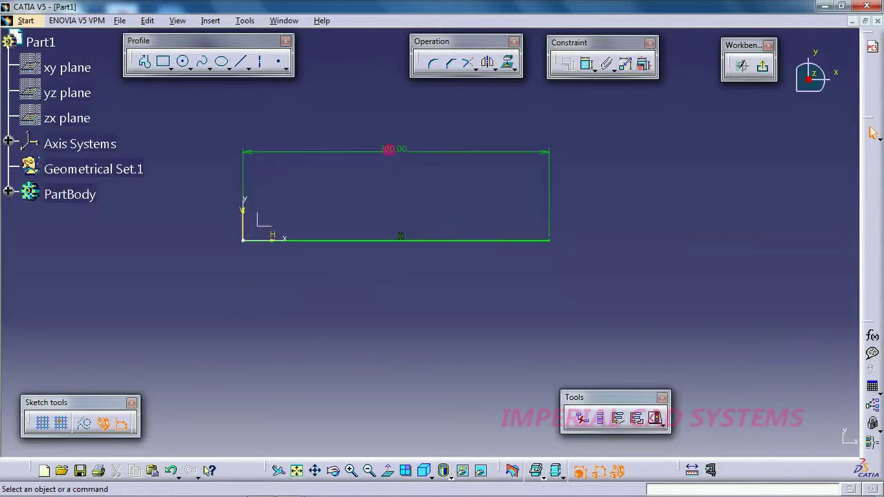
text(25)
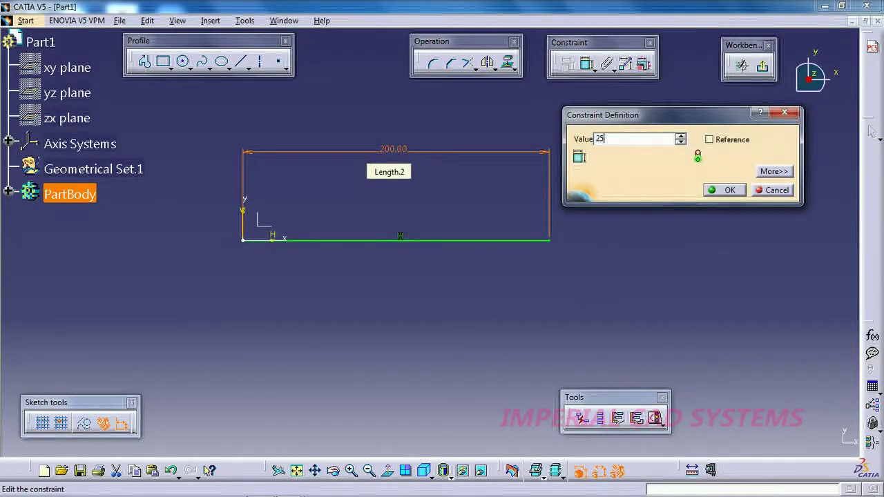
text(0)
key(Return)
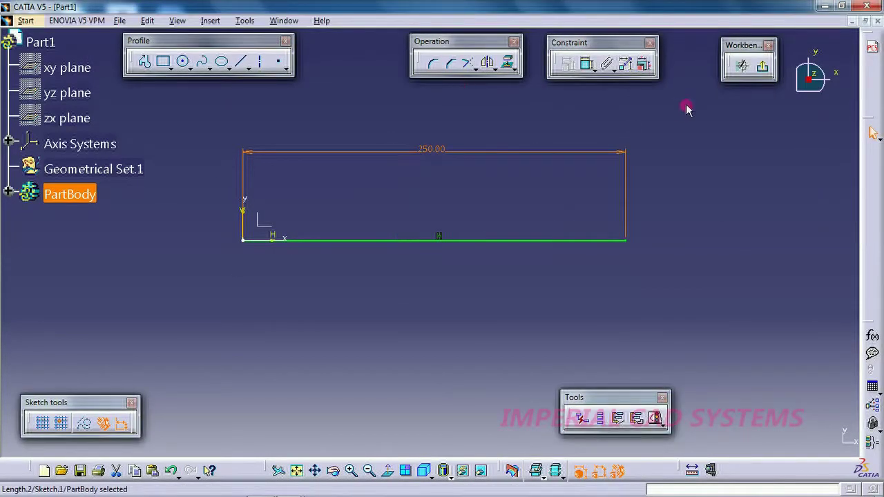
click(762, 65)
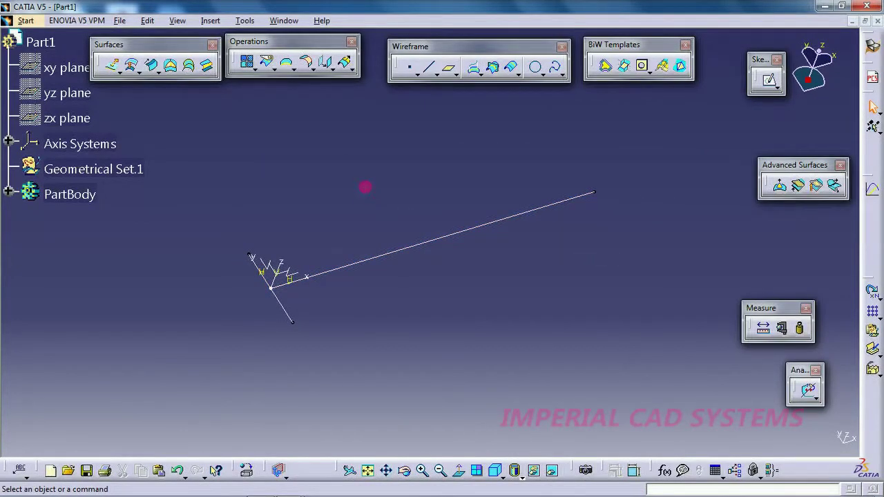
- Create a swept surface using the yz plane line as profile and the 250 mm line as guide curve
click(150, 65)
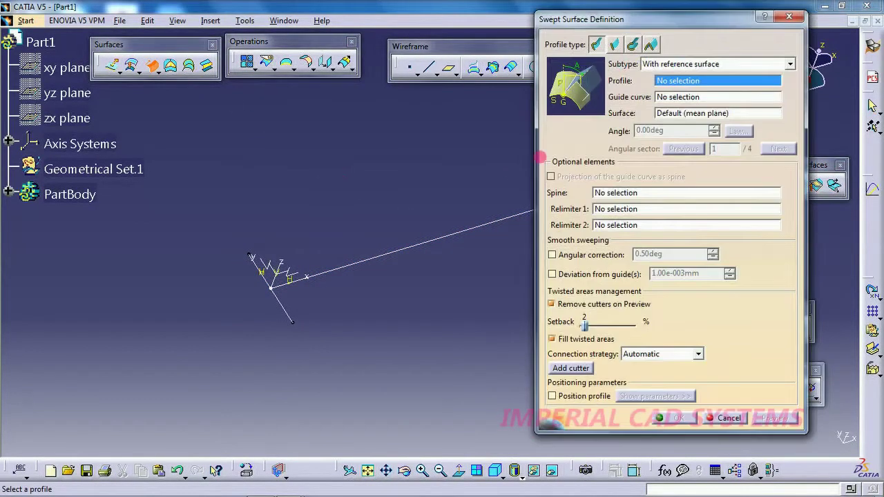
mouse_move(342, 237)
middle_down()
mouse_move(191, 306)
mouse_move(118, 378)
middle_up()
click(118, 384)
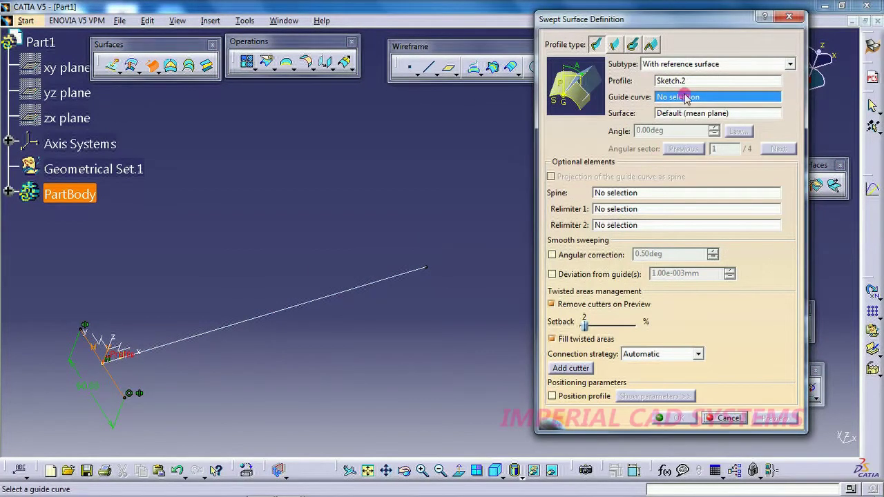
click(325, 297)
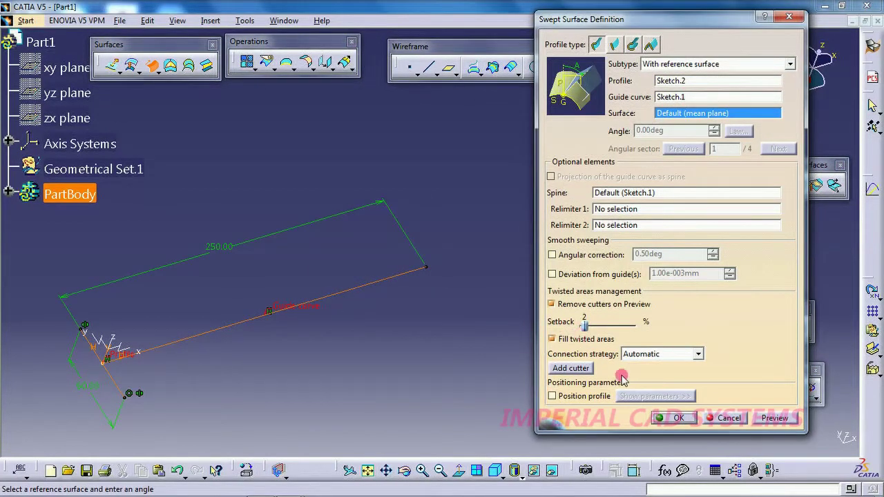
click(767, 419)
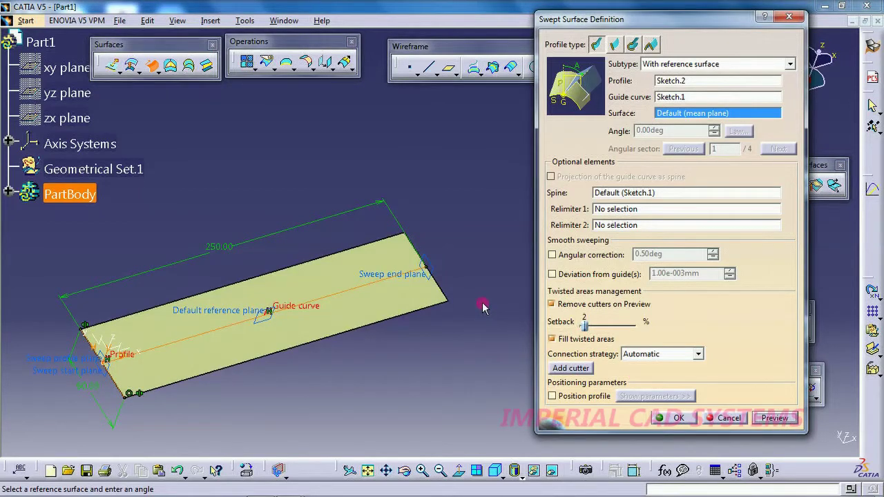
click(673, 418)
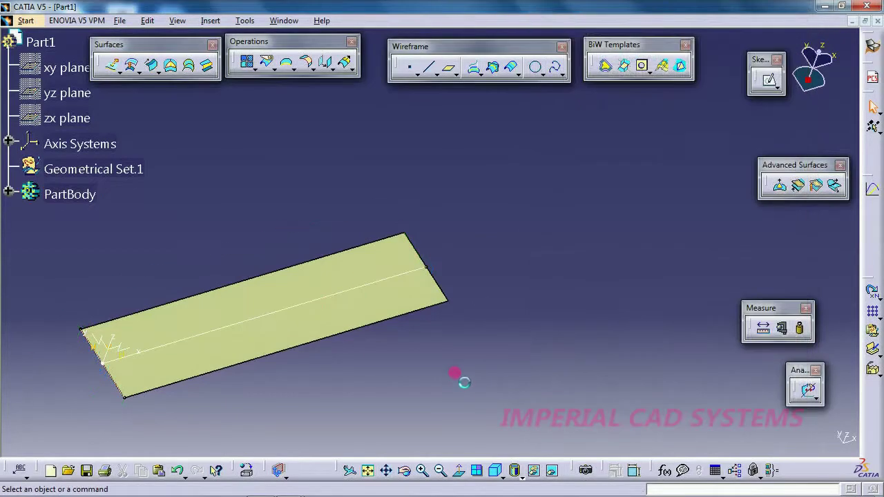
- Reopen the swept surface's definition for editing
click(404, 470)
drag(451, 381, 432, 342)
click(404, 470)
drag(405, 393, 399, 323)
double_click(393, 312)
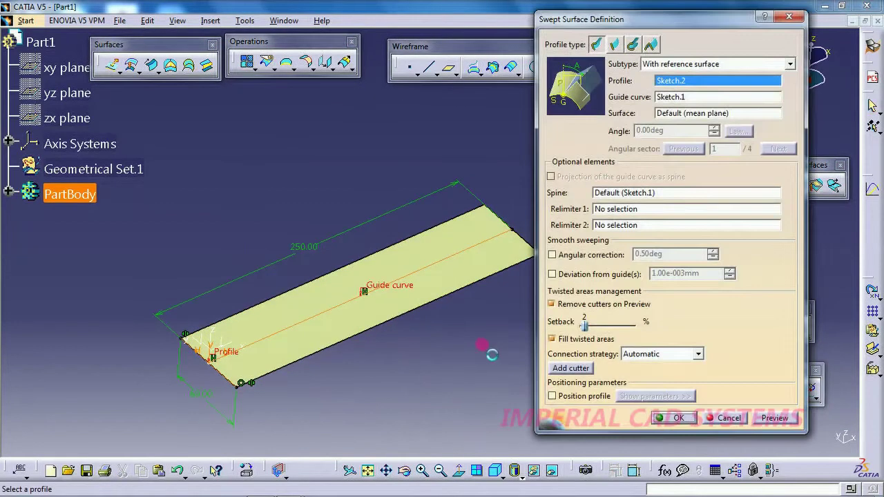
middle_drag(426, 349, 356, 342)
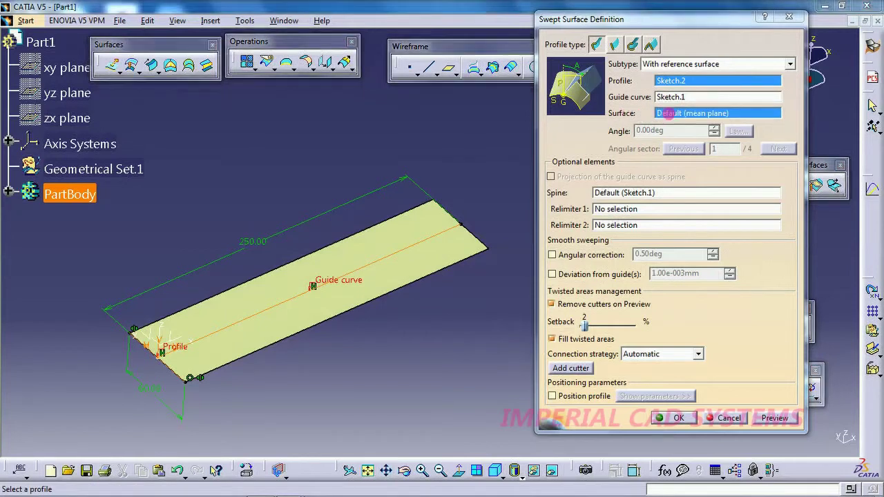
- Set the sweep's reference surface to the absolute axis system's XY plane and preview the surface
click(668, 115)
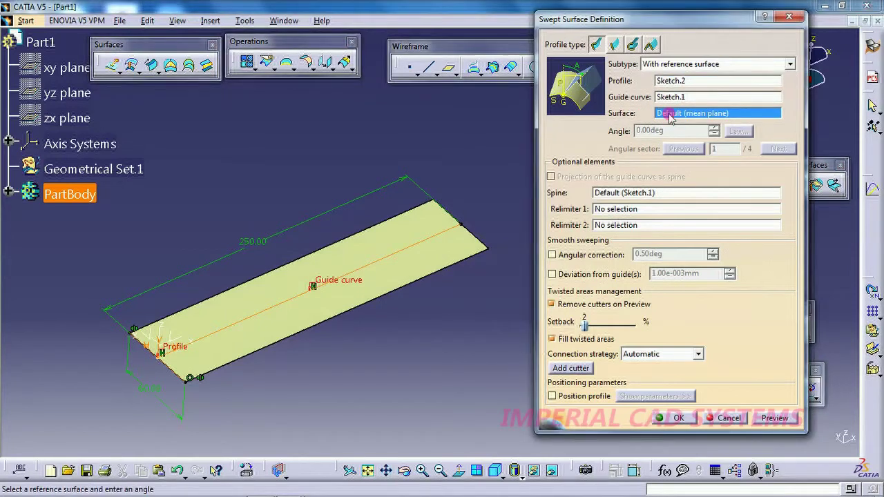
click(404, 470)
drag(308, 188, 375, 248)
middle_drag(243, 368, 199, 188)
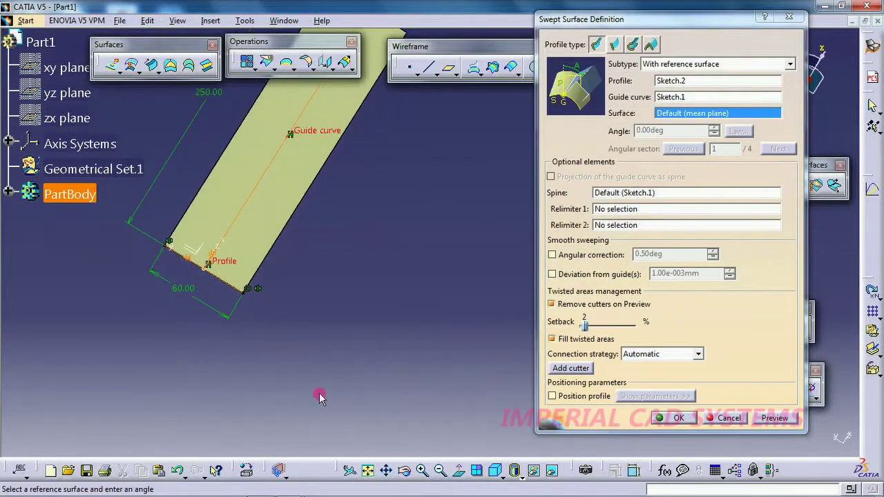
click(405, 473)
drag(411, 349, 395, 151)
click(457, 71)
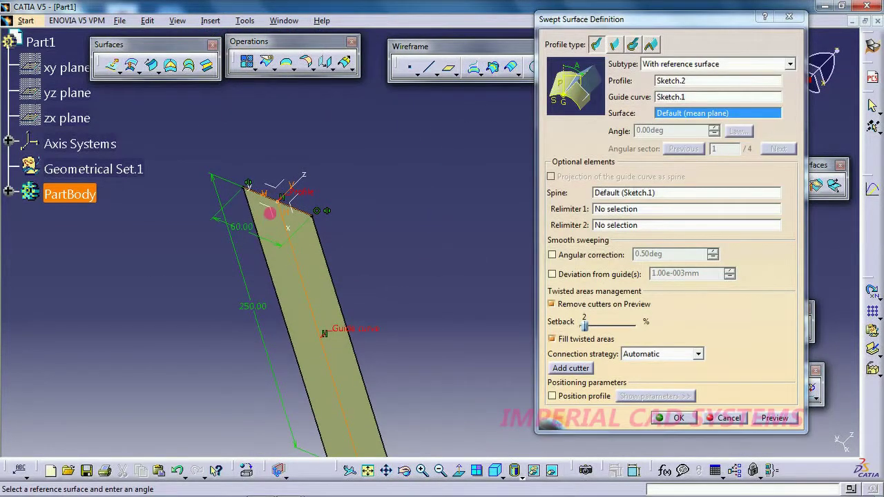
click(275, 207)
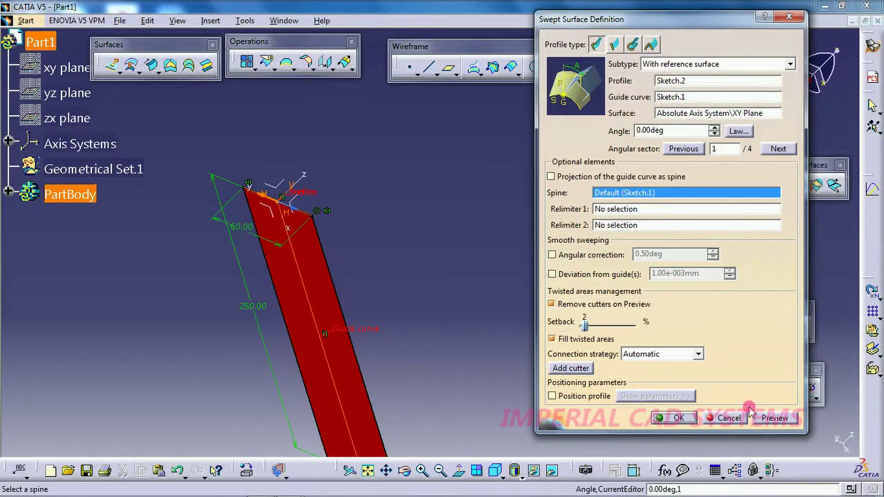
click(404, 470)
drag(354, 168, 374, 394)
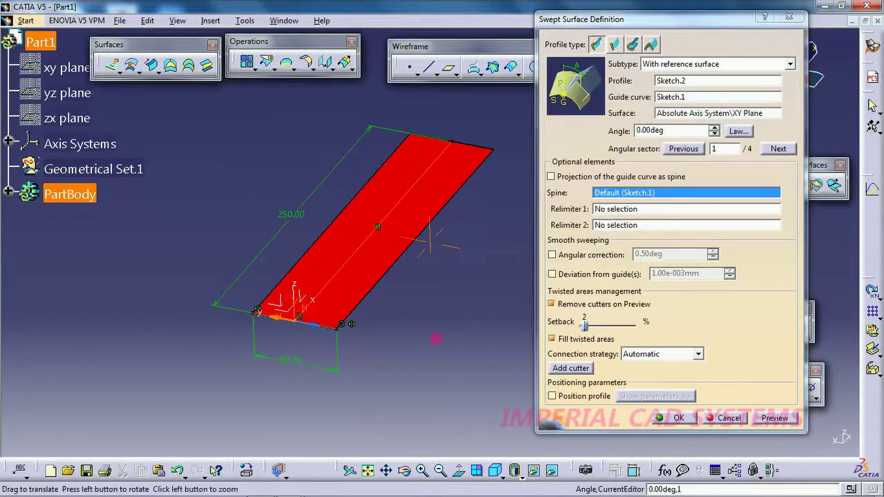
click(740, 132)
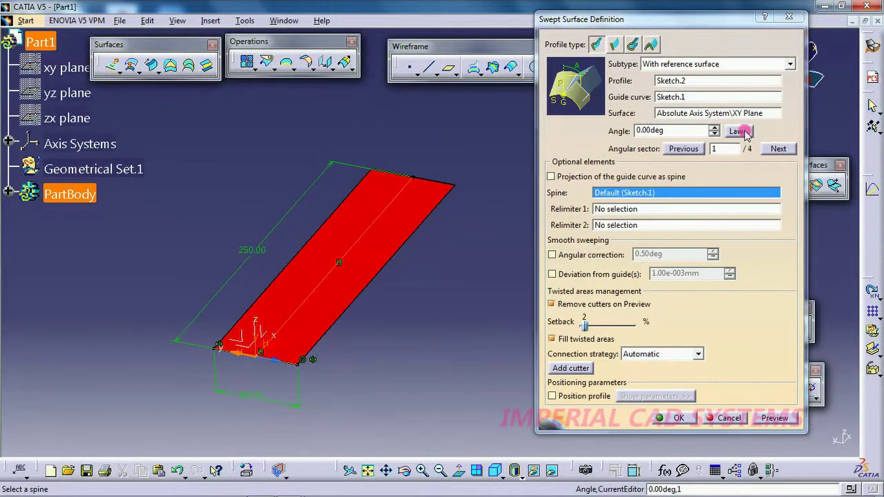
click(772, 416)
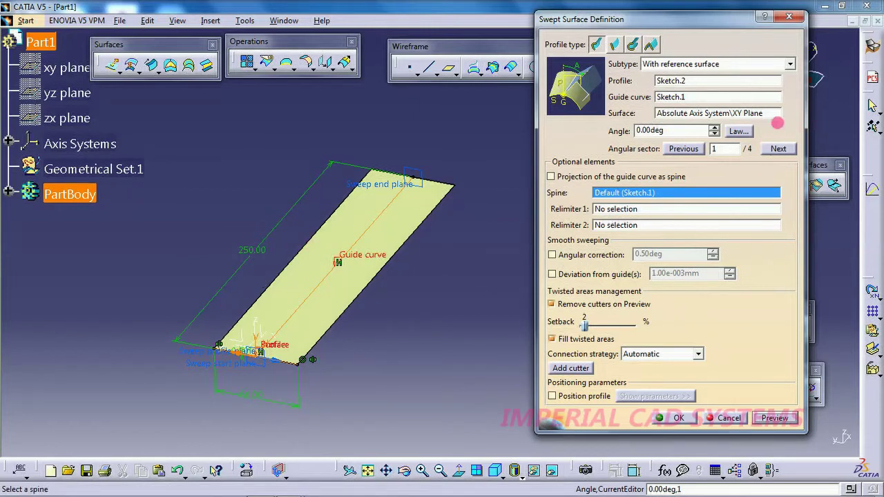
- Define an S type law for the sweep angle with an end value of 360 deg and preview the twisted surface
click(736, 132)
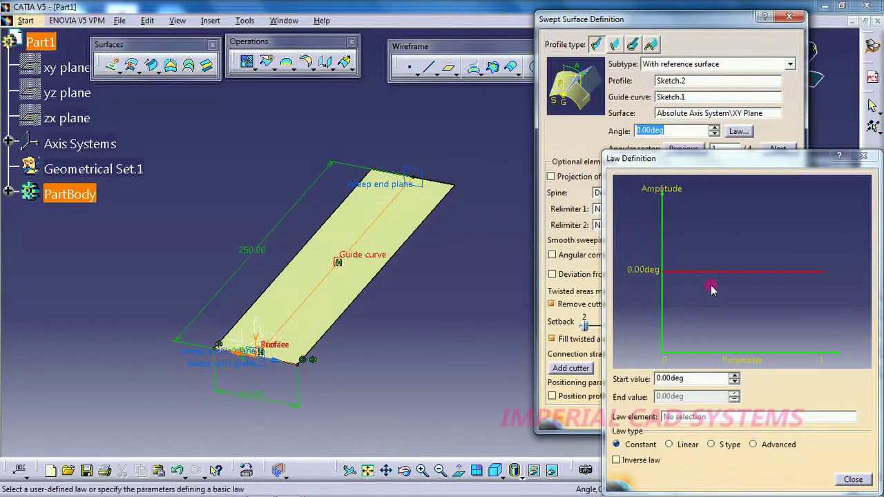
click(715, 445)
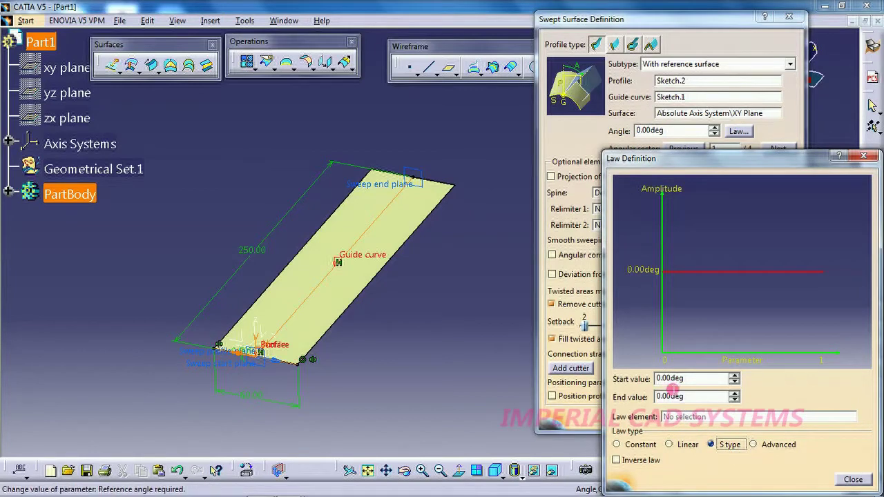
middle_drag(480, 350, 464, 362)
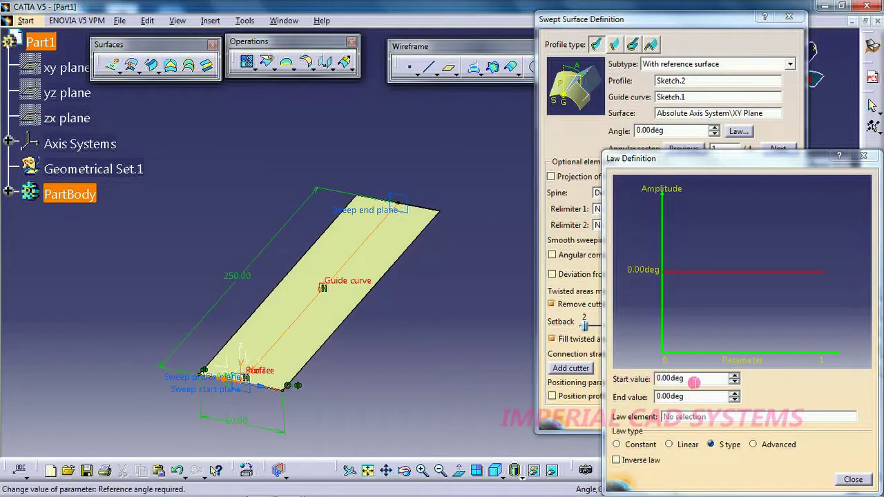
click(674, 397)
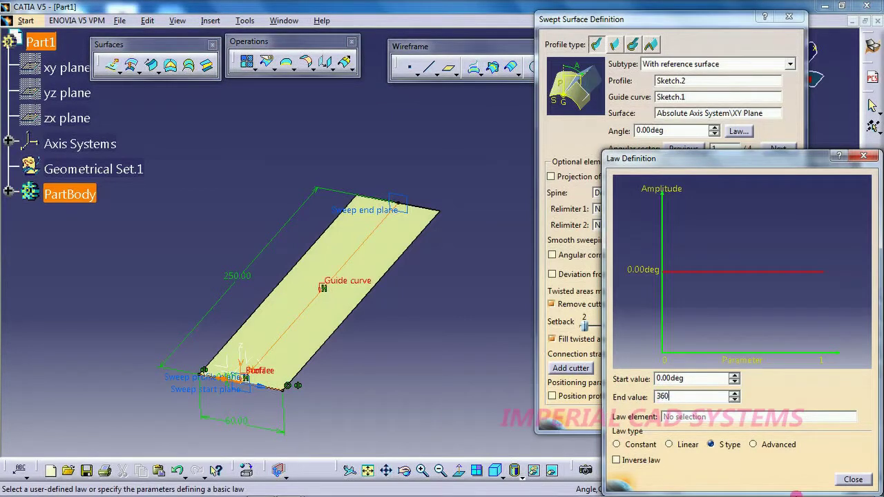
text(360)
click(852, 479)
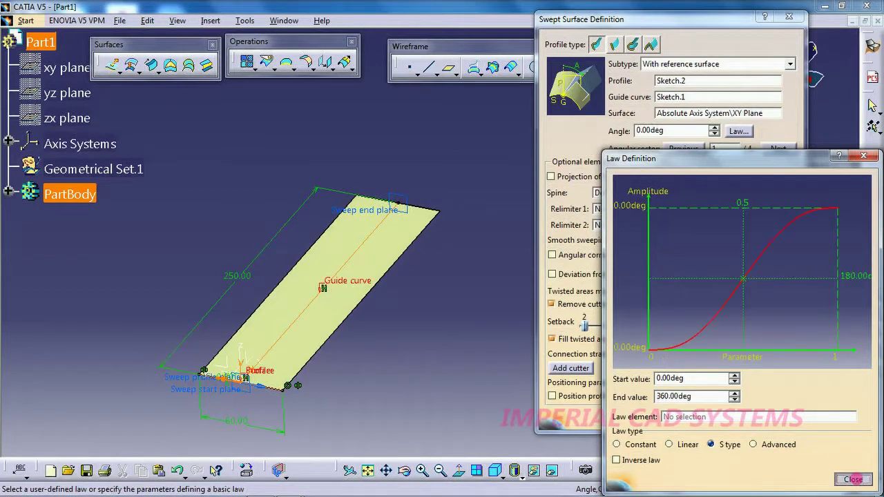
click(776, 418)
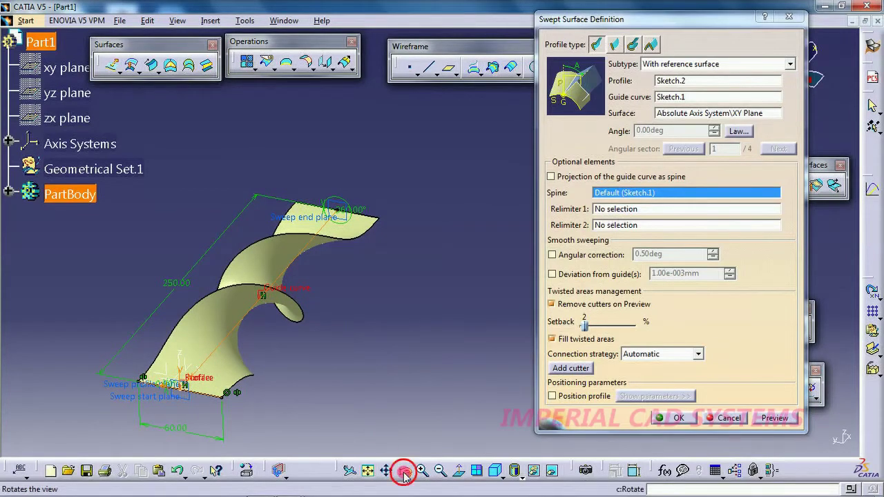
click(404, 470)
drag(410, 349, 332, 359)
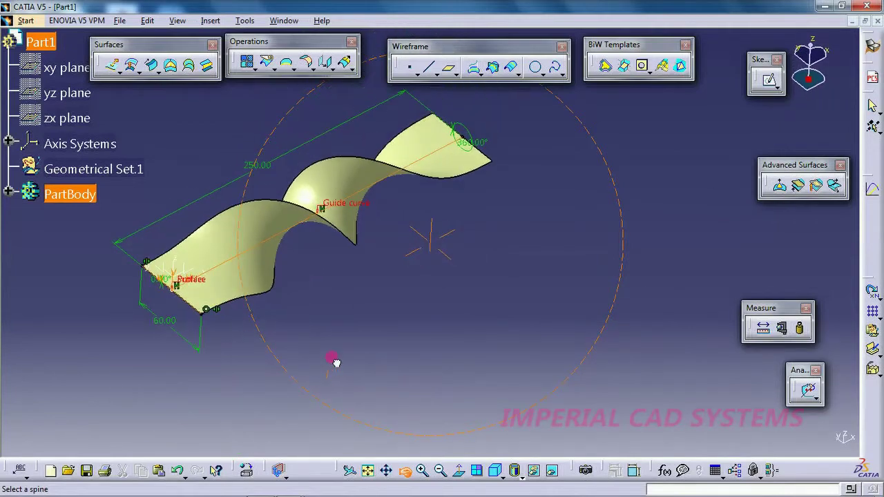
- Set the end value of the sweep's angle law to 720 deg
click(737, 131)
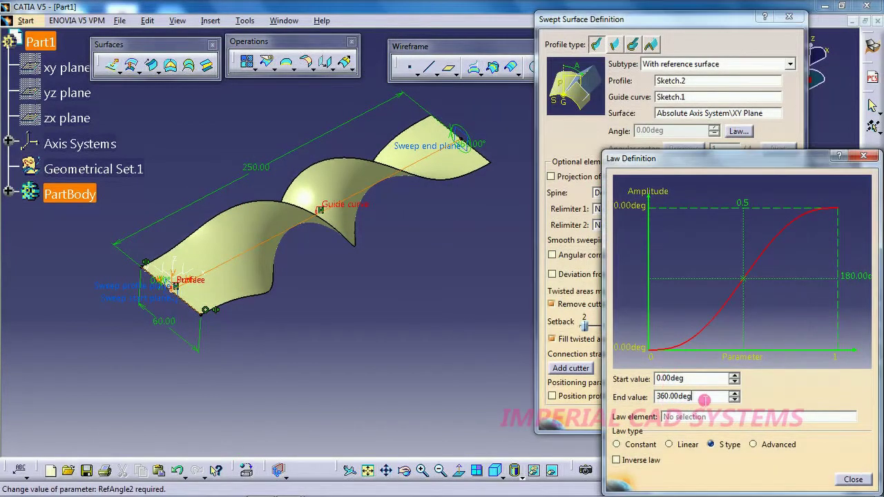
double_click(704, 397)
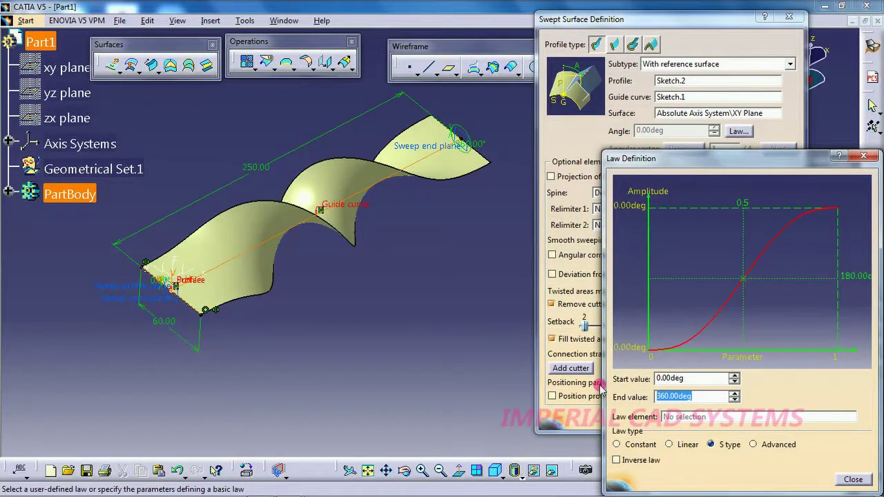
text(720)
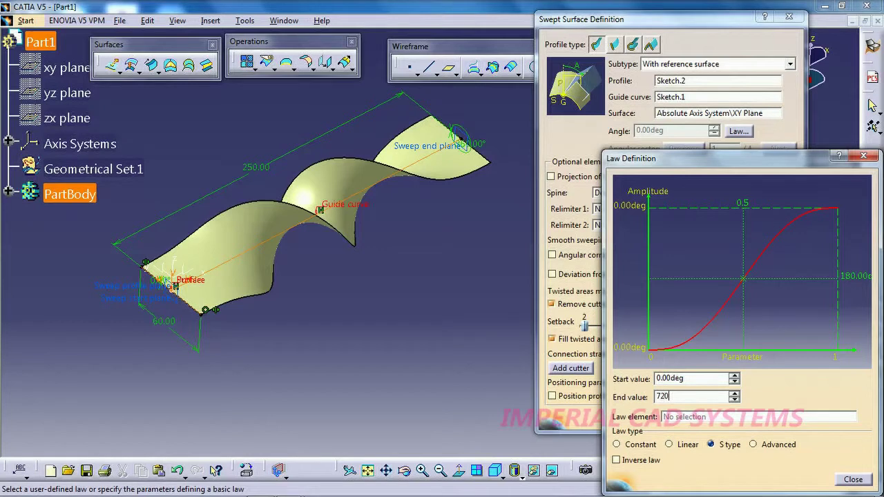
key(Return)
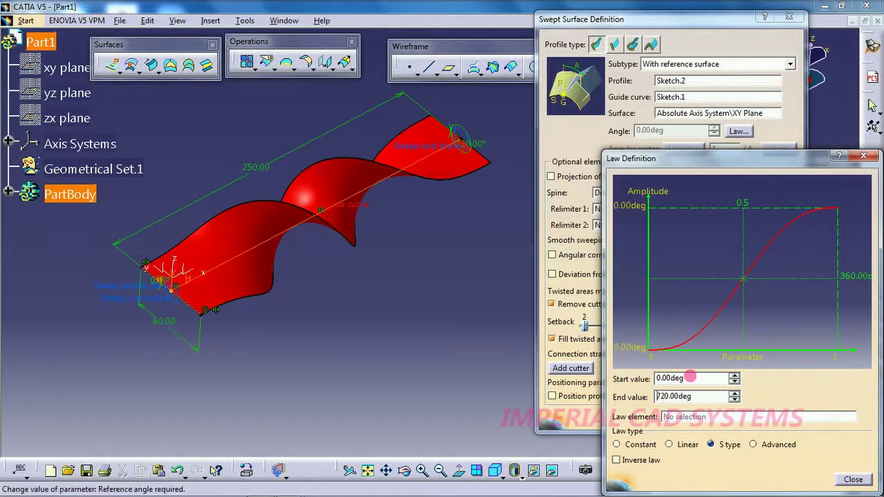
- Accept the sweep's angle law and preview the twisted surface
click(853, 480)
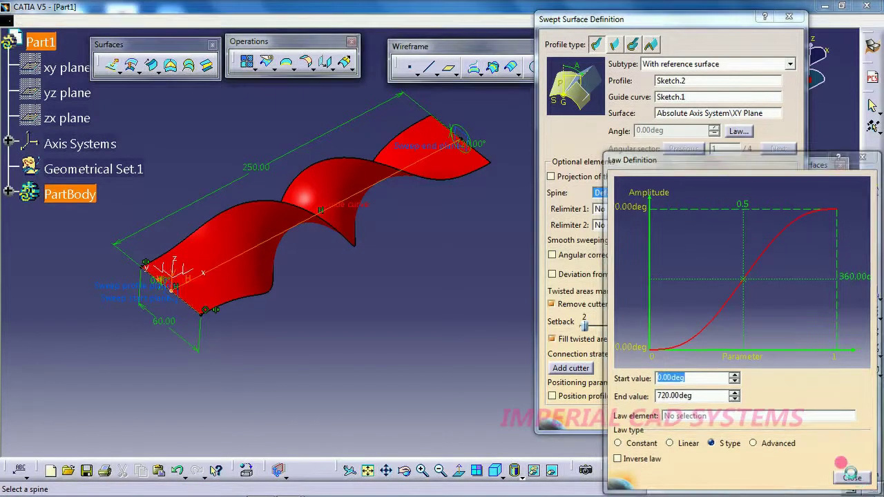
click(774, 417)
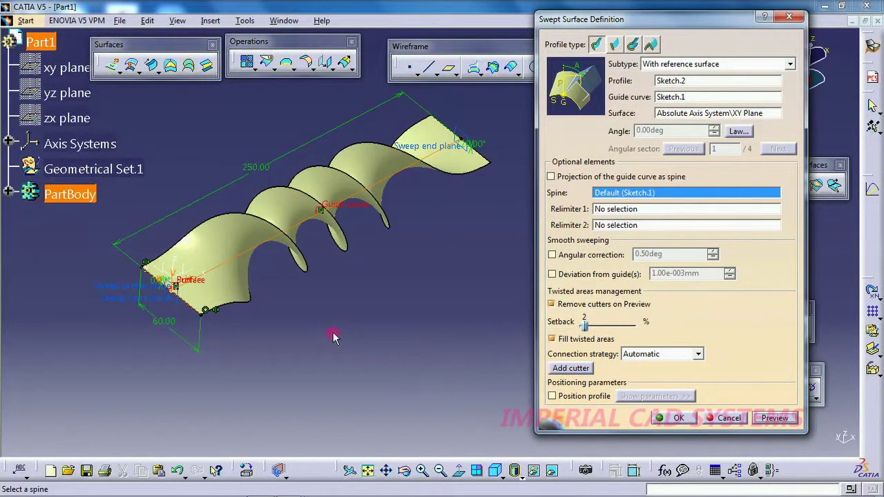
middle_drag(333, 336, 335, 368)
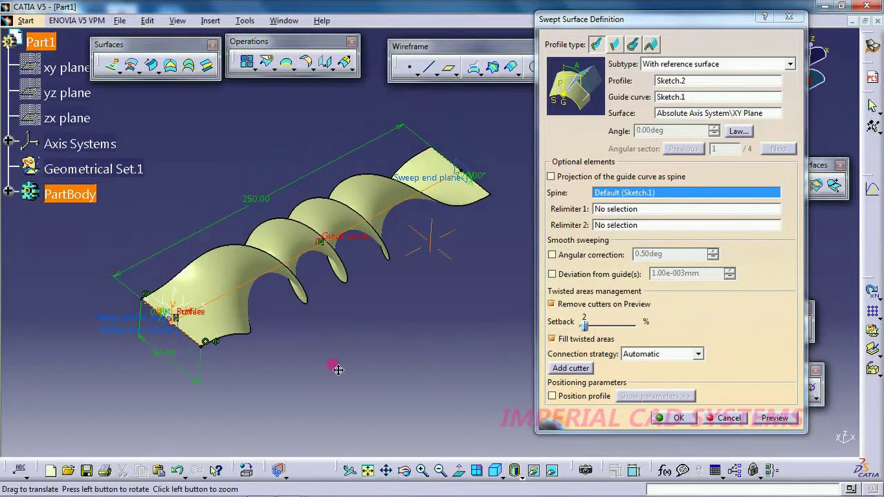
- Set the end value of the sweep's angle law to 3600 deg and preview the surface
click(738, 132)
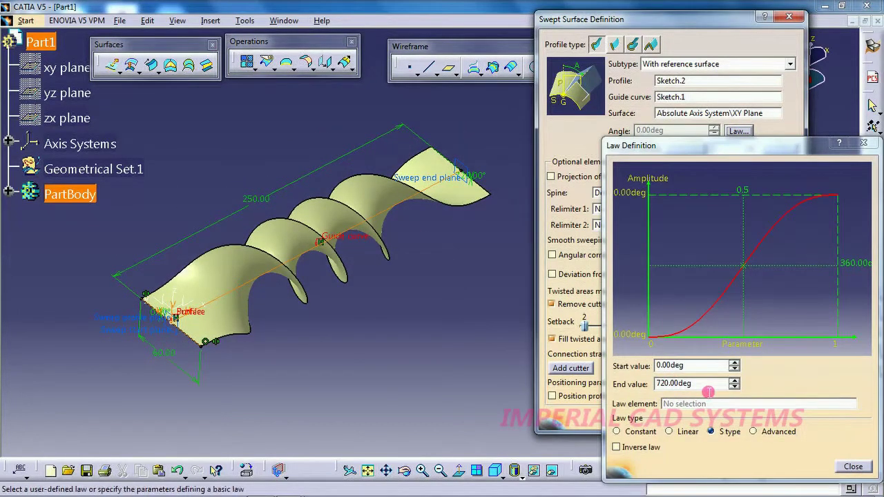
drag(697, 383, 613, 390)
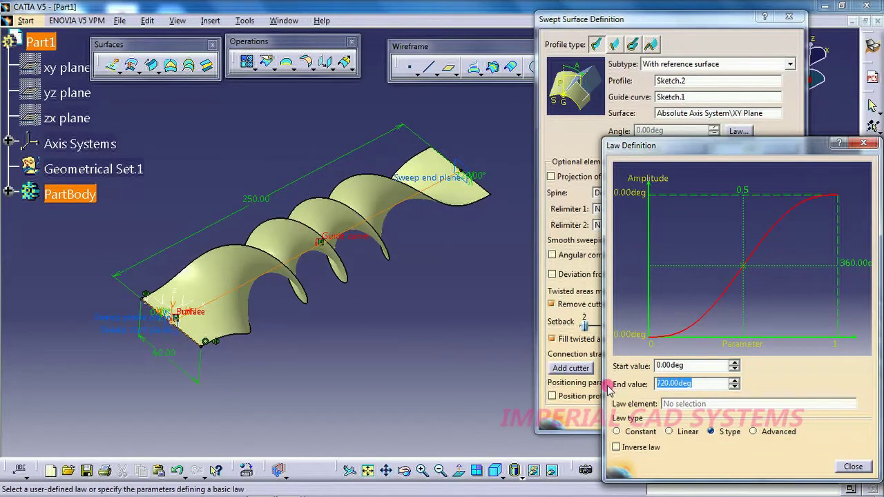
text(3600)
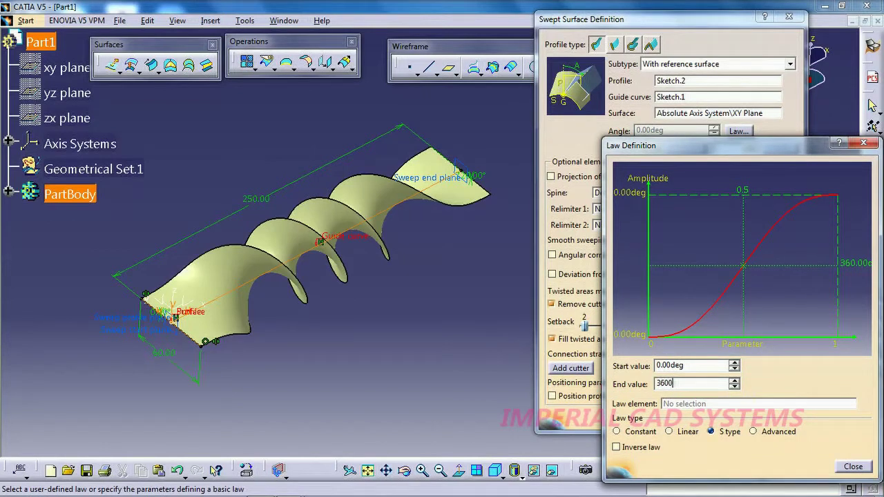
click(828, 468)
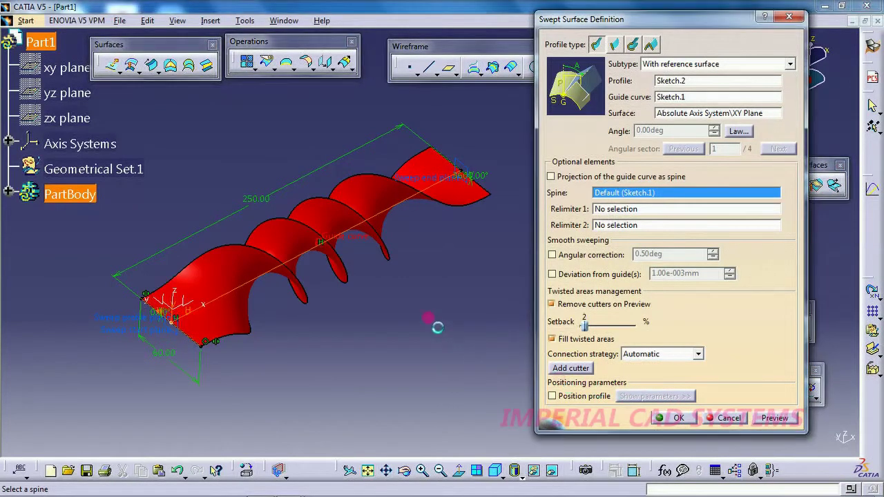
click(404, 470)
drag(424, 300, 568, 276)
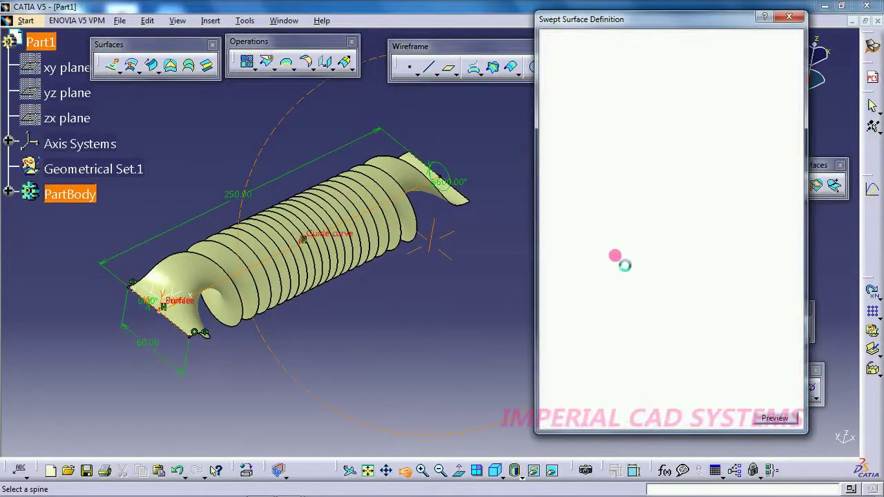
- Set the end value of the sweep's angle law to 1800 deg, preview the surface and confirm the sweep
click(736, 131)
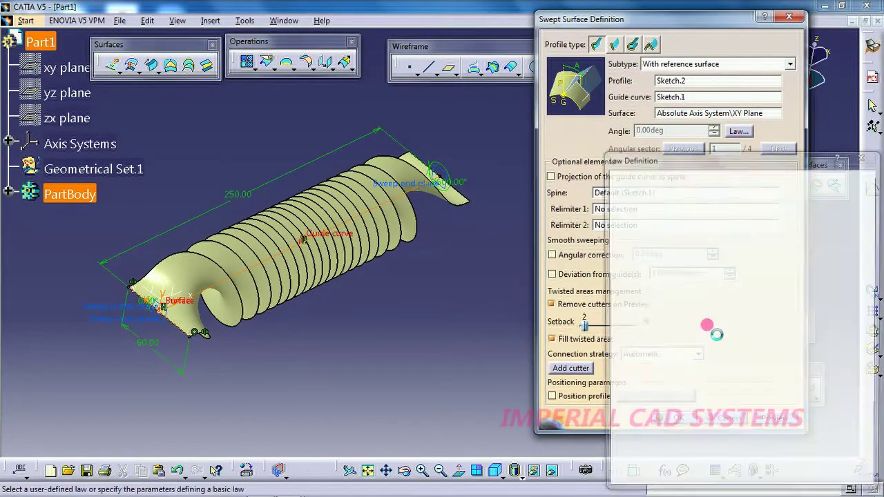
click(716, 398)
drag(715, 398, 632, 391)
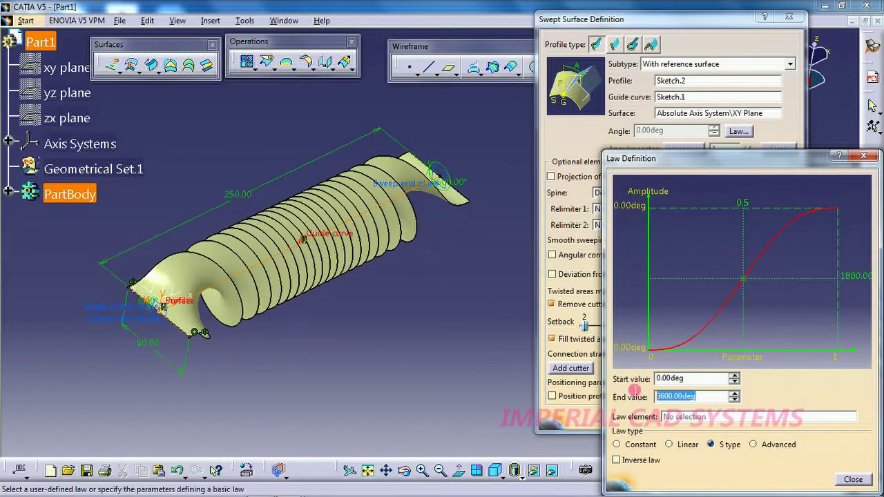
text(18)
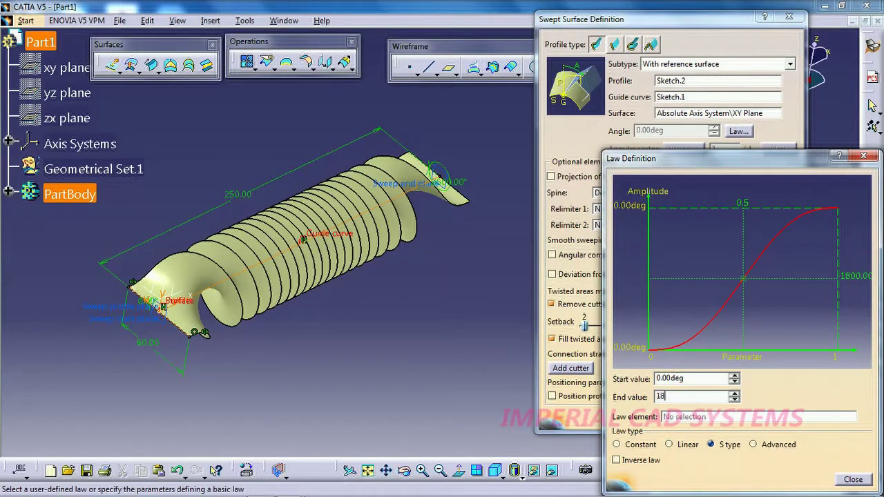
text(00)
key(Return)
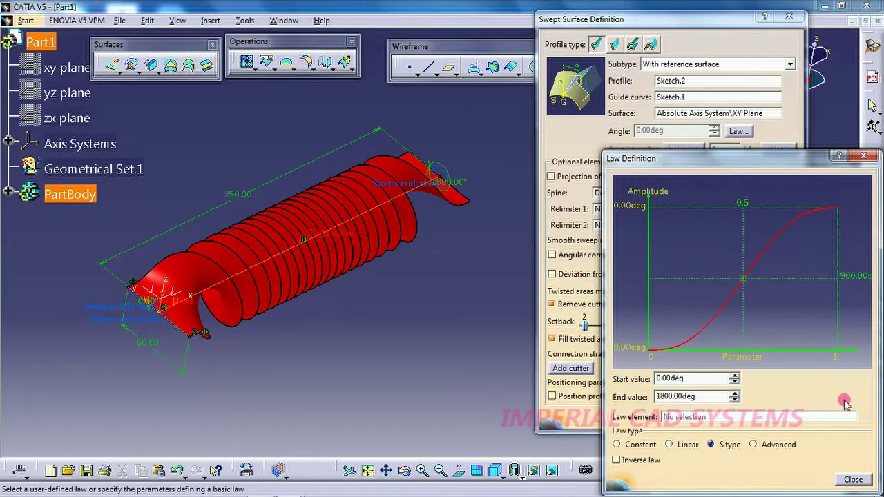
click(852, 478)
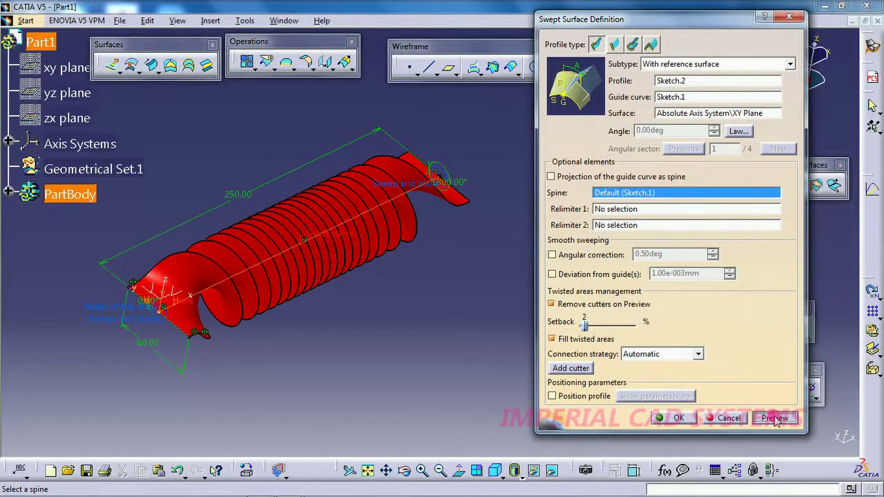
click(774, 418)
click(673, 418)
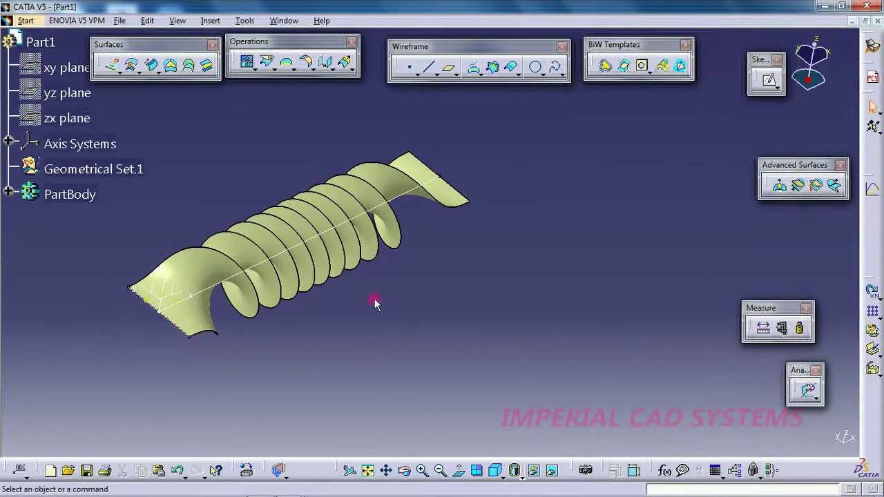
- Set the profile line's length to 40 mm in its sketch and return to the 3D model
click(404, 470)
drag(529, 336, 450, 377)
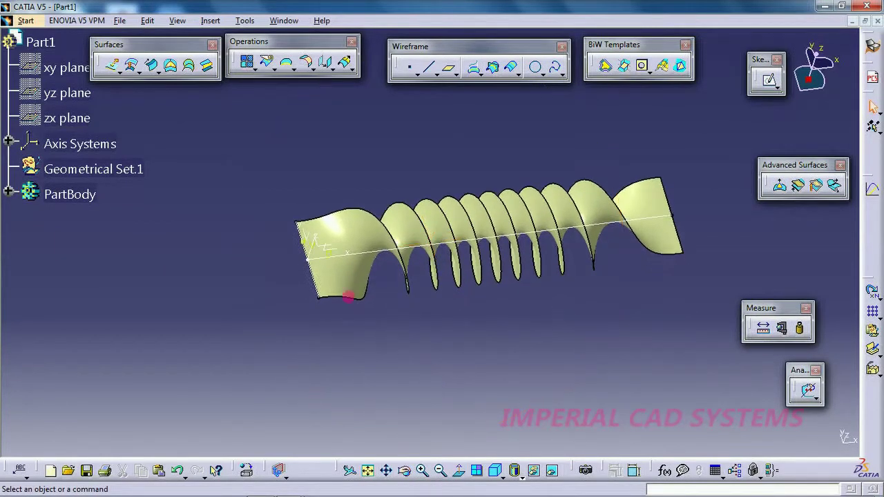
double_click(310, 282)
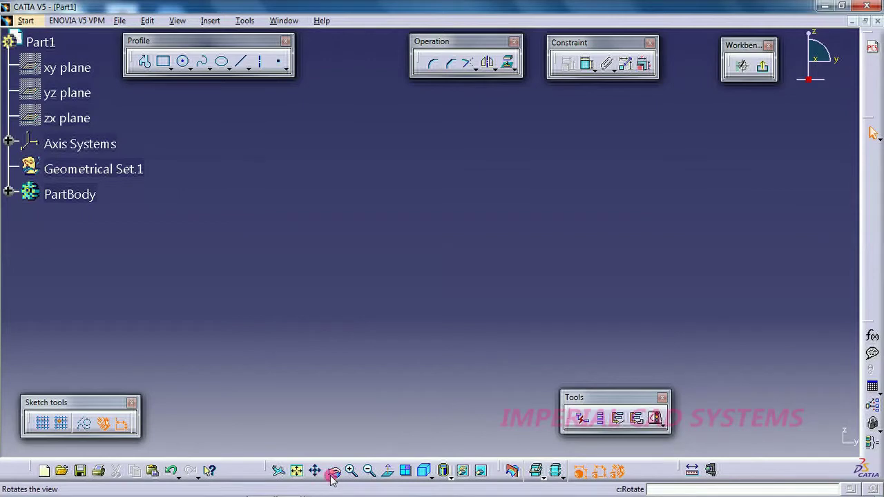
click(296, 472)
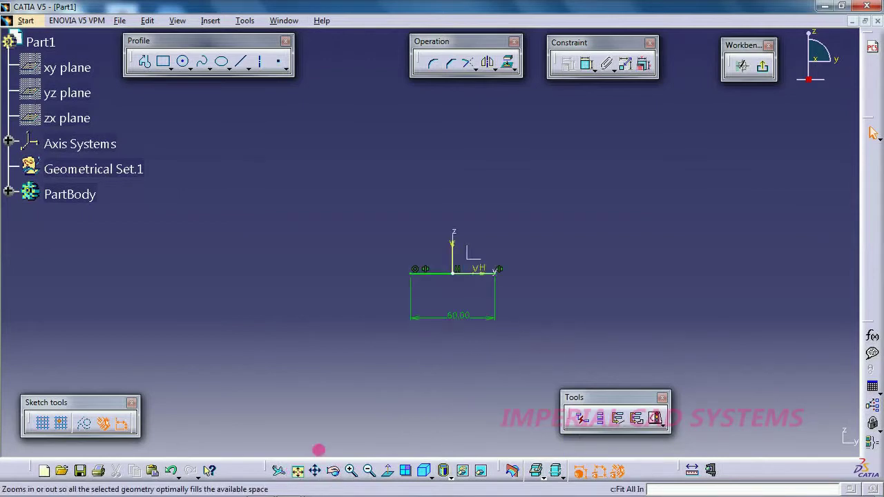
double_click(452, 287)
text(40)
key(Return)
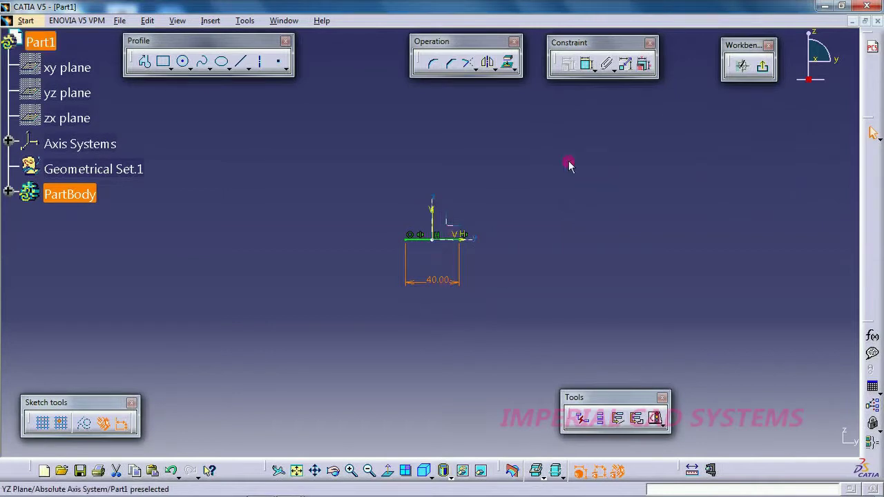
click(762, 67)
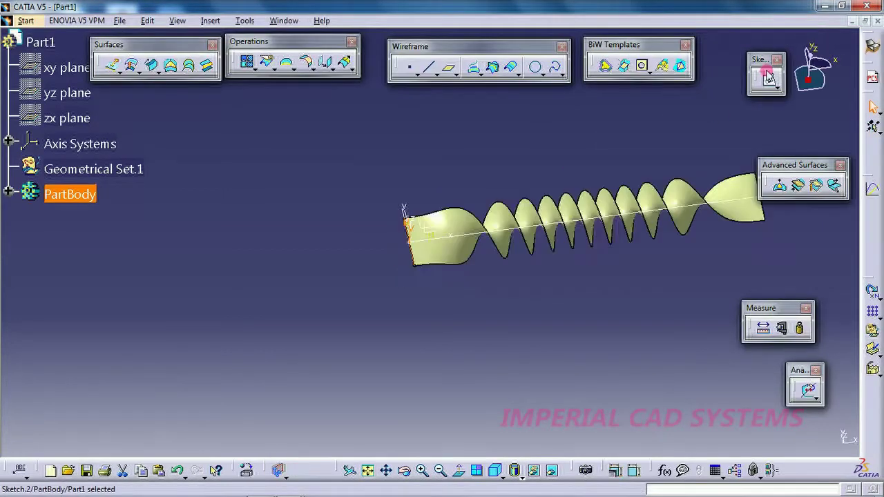
- Reopen the swept surface's definition, set its angle law's end value to 1400 deg and preview the surface
middle_drag(652, 183, 473, 441)
click(404, 471)
drag(602, 375, 623, 315)
double_click(589, 225)
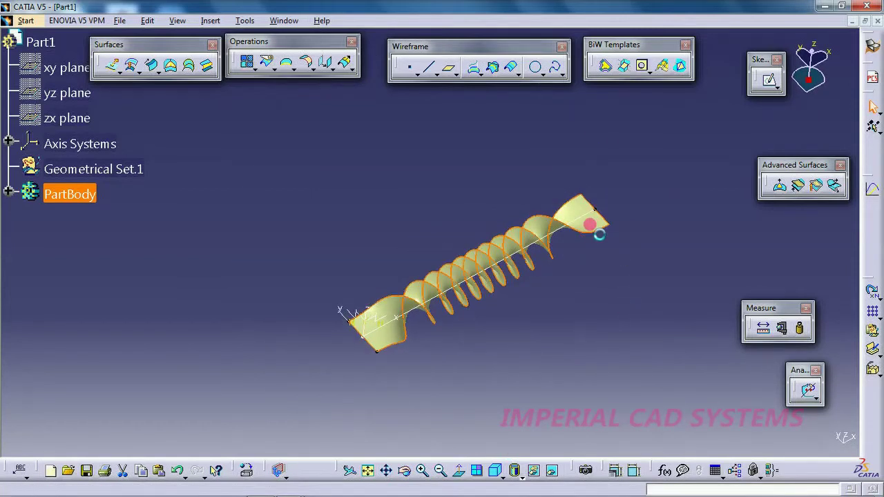
click(736, 131)
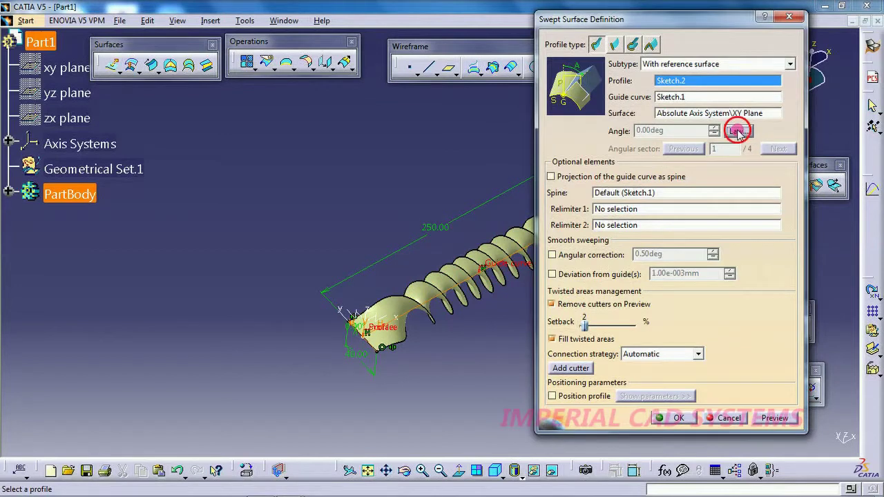
double_click(705, 384)
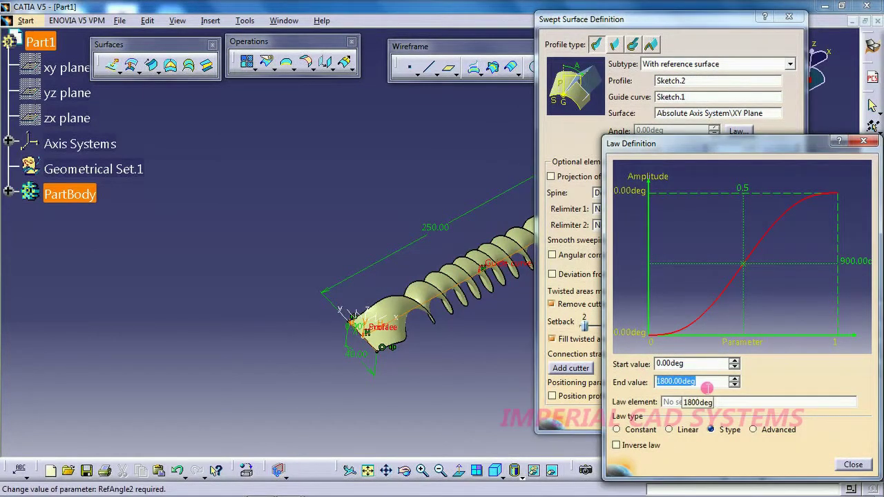
text(140)
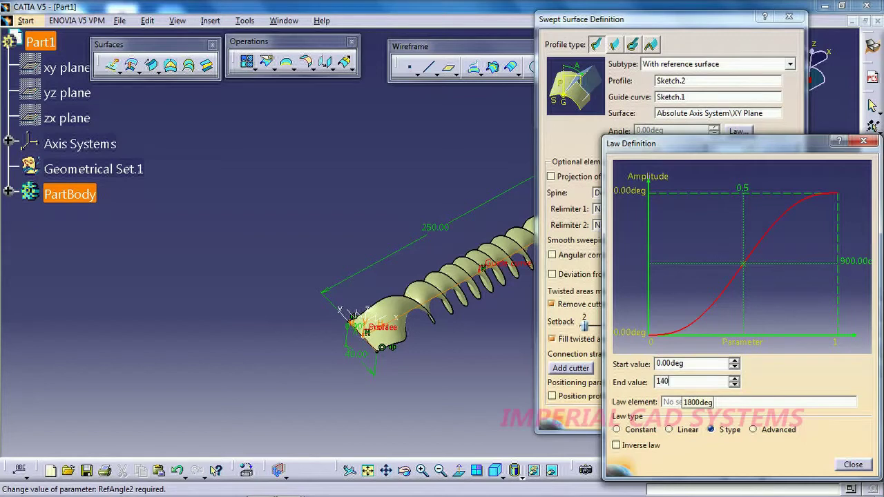
text(0)
key(Return)
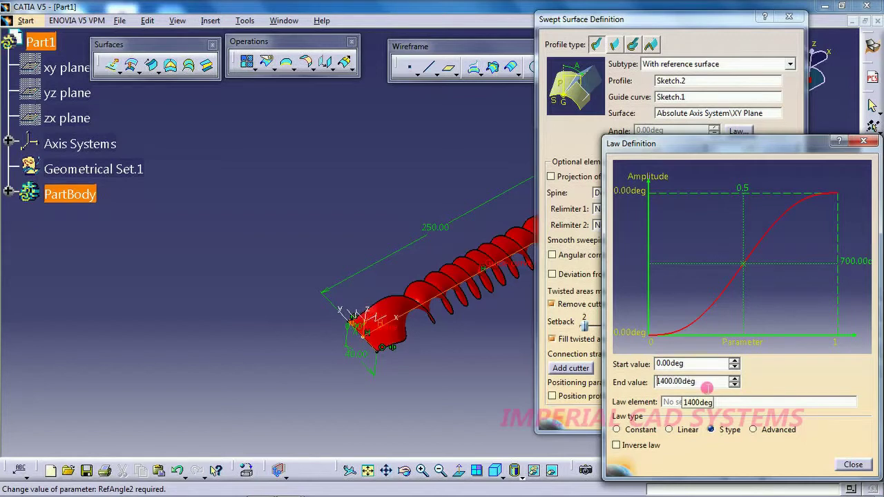
click(854, 464)
click(775, 418)
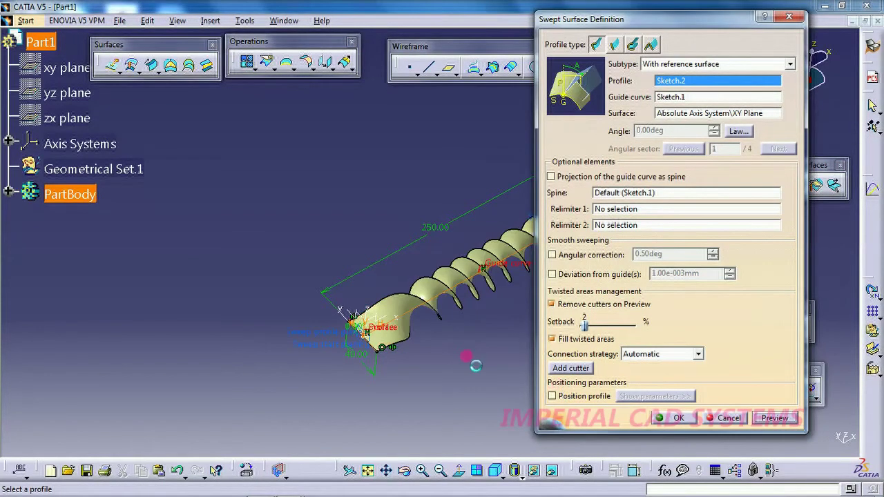
middle_drag(375, 379, 355, 384)
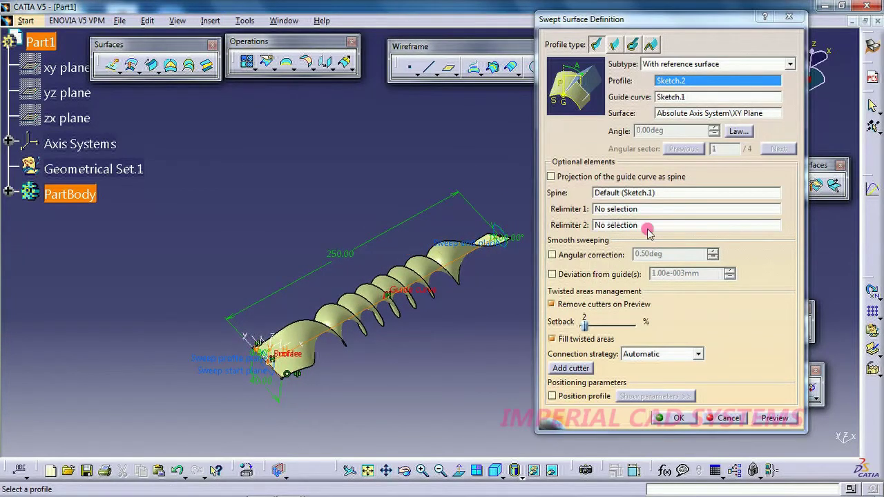
- Set the end value of the sweep's angle law to 300 deg and preview the surface
click(730, 132)
drag(696, 387, 618, 392)
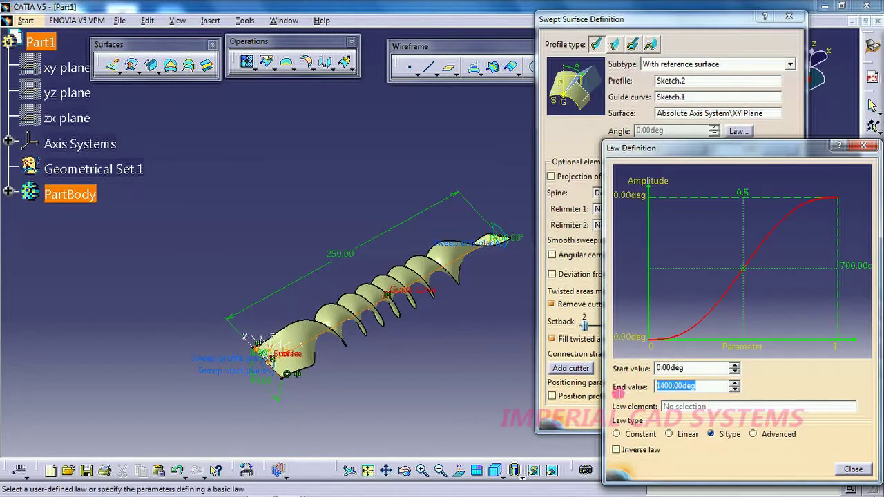
text(3)
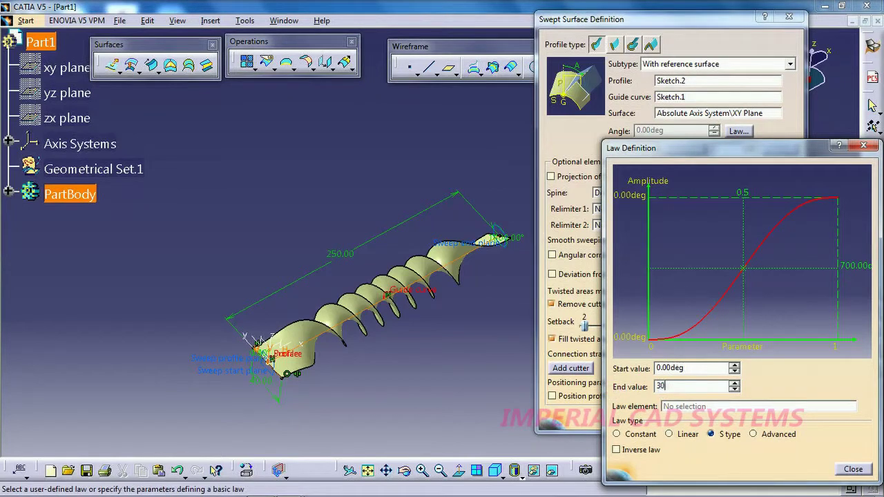
key(shift+Tab)
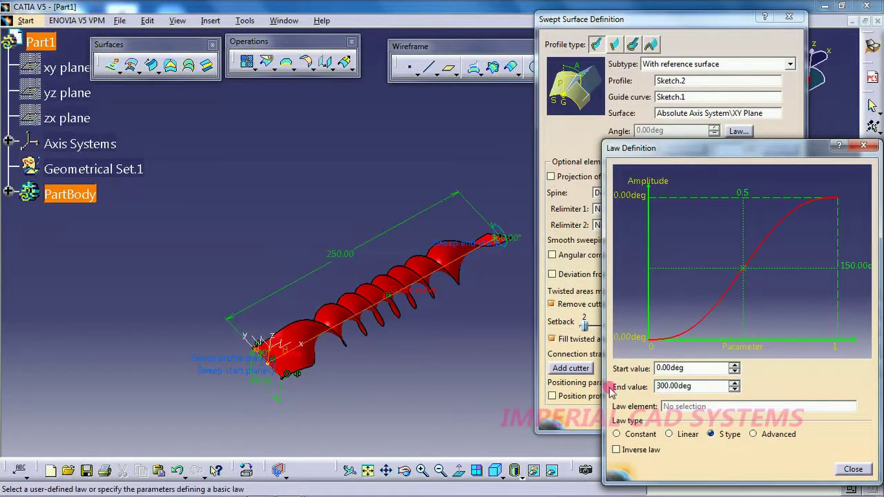
click(854, 469)
click(776, 418)
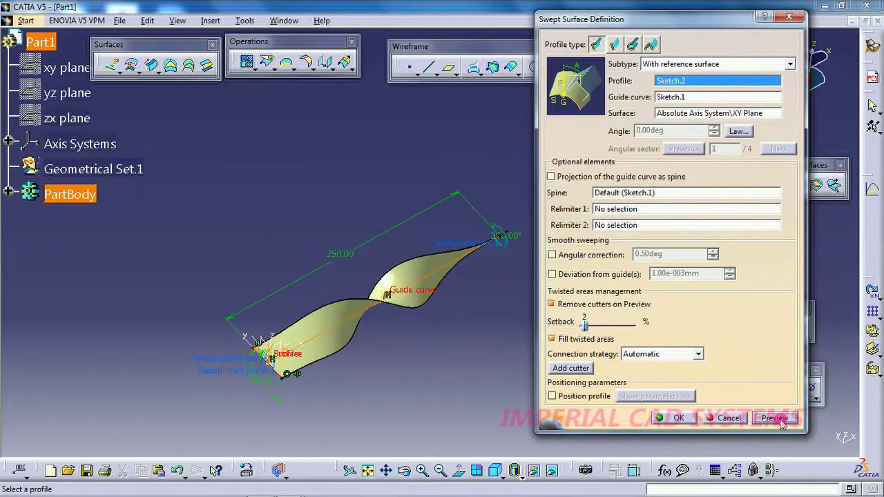
- Set the end value of the sweep's angle law to 3000 deg, preview the surface and confirm the sweep
click(734, 131)
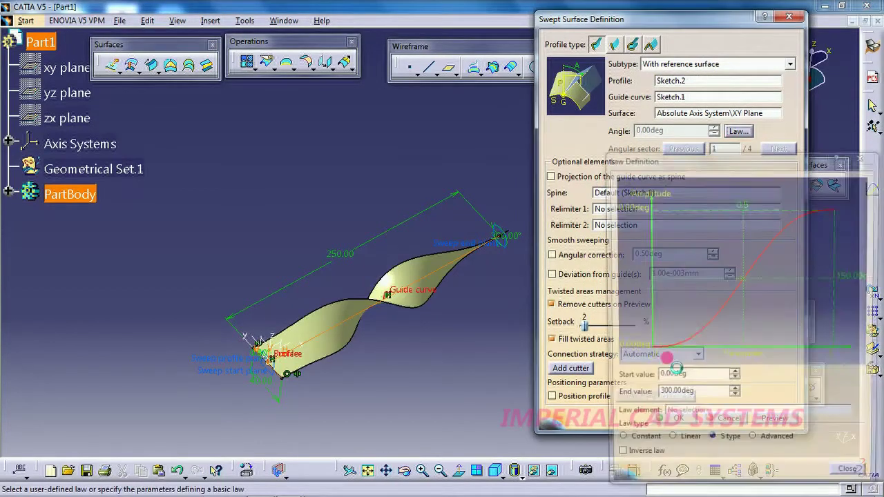
click(704, 398)
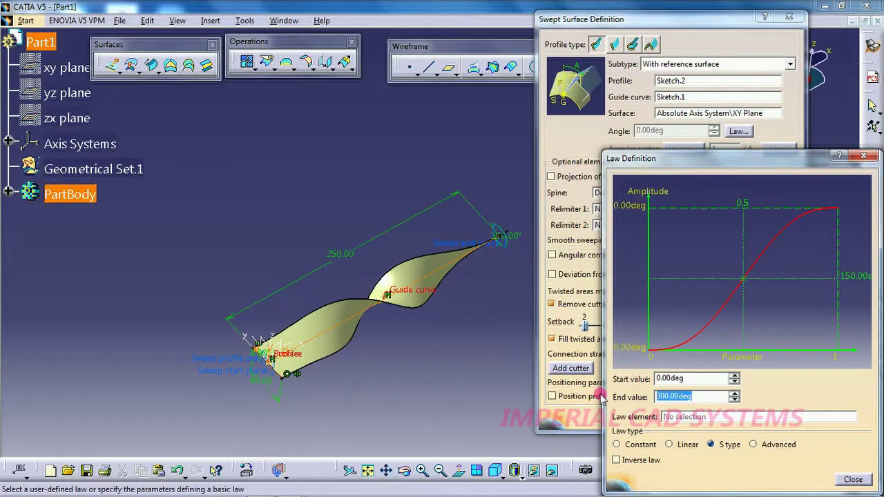
text(3000)
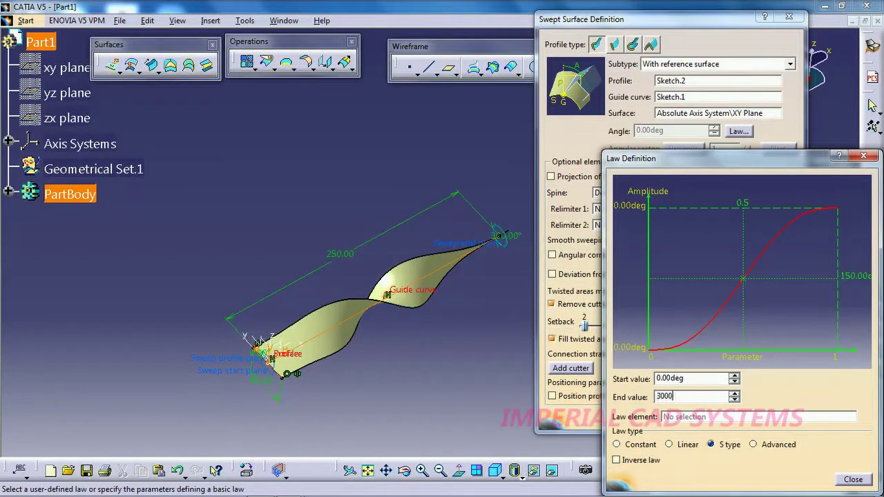
click(850, 480)
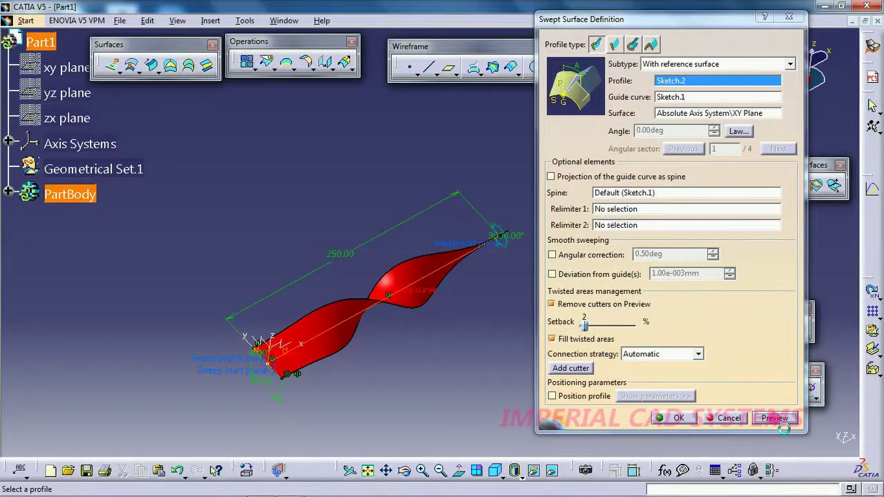
click(658, 419)
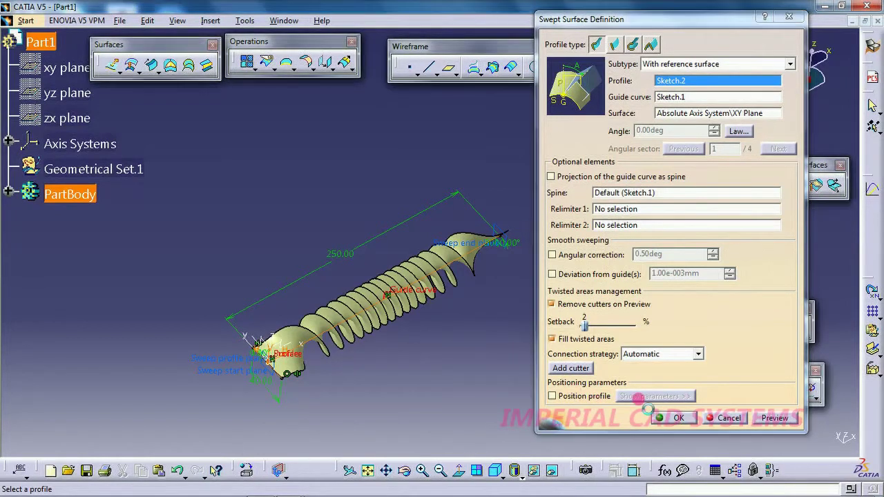
- Examine the twisted swept surface and its far end up close from another angle
click(404, 471)
drag(493, 390, 400, 198)
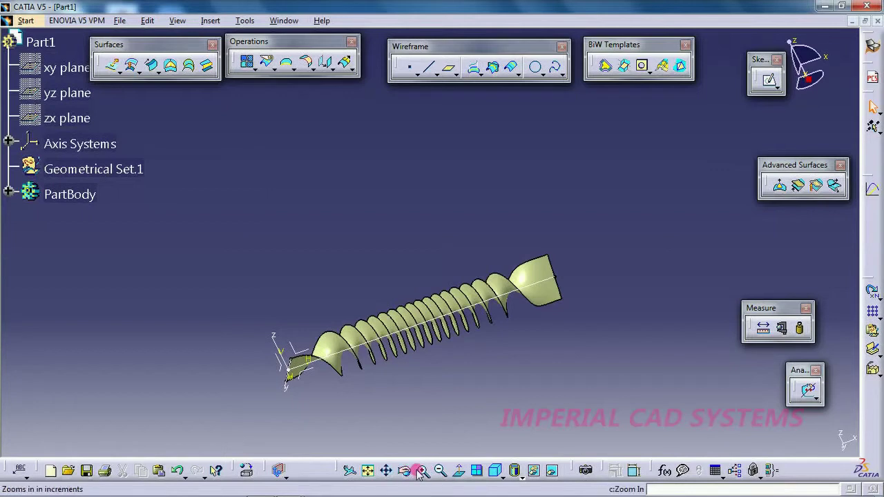
click(421, 471)
click(421, 471)
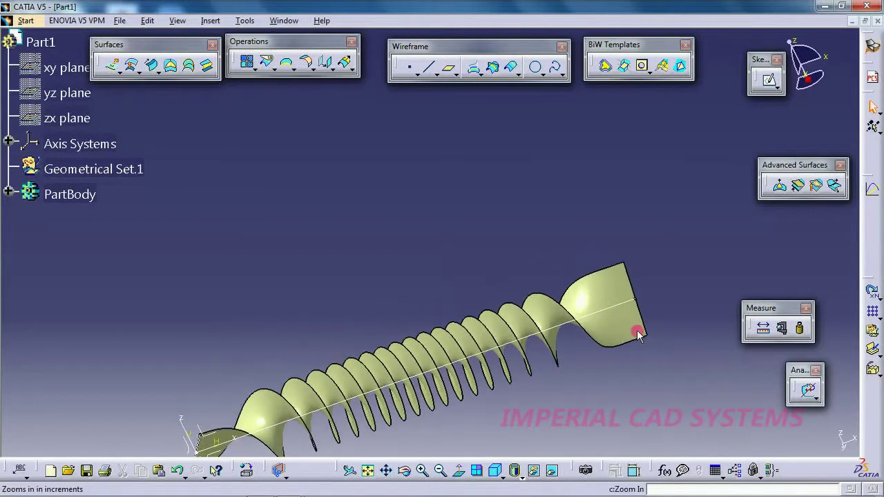
middle_drag(579, 297, 369, 406)
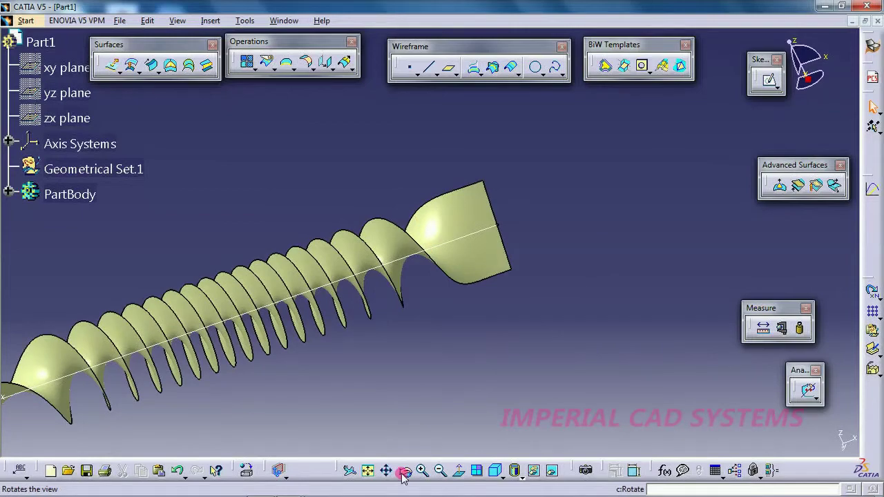
middle_drag(538, 311, 529, 227)
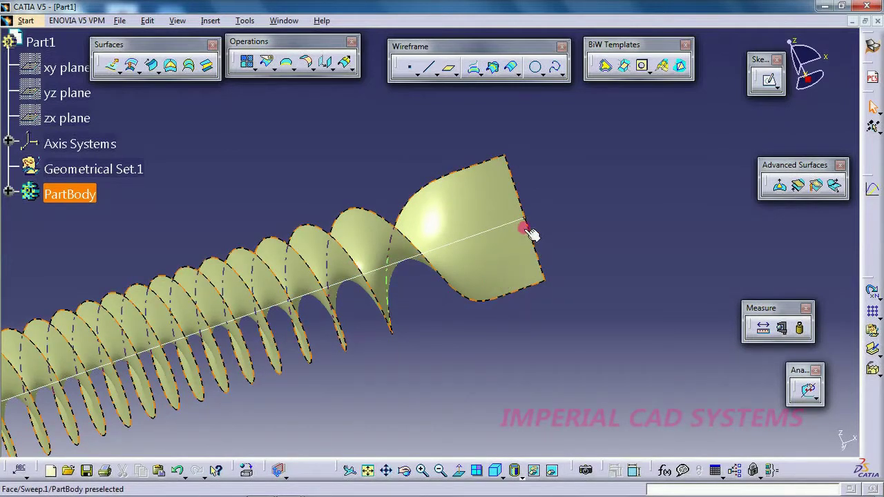
click(275, 70)
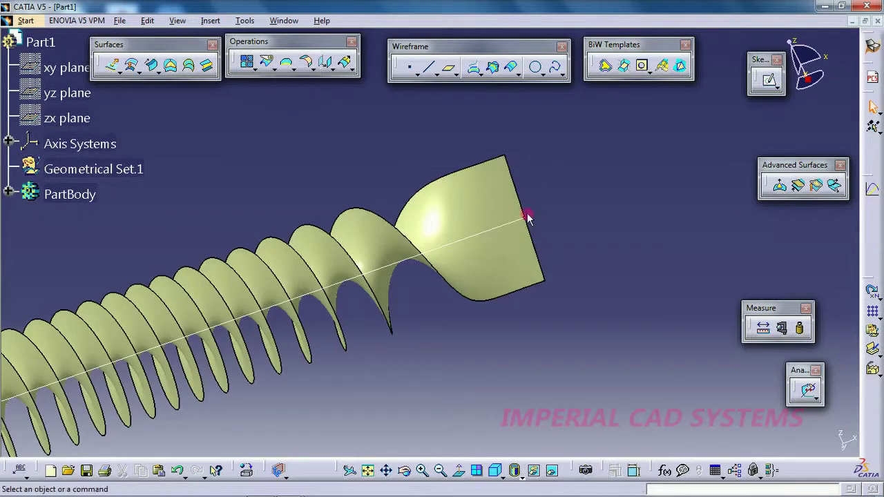
click(429, 66)
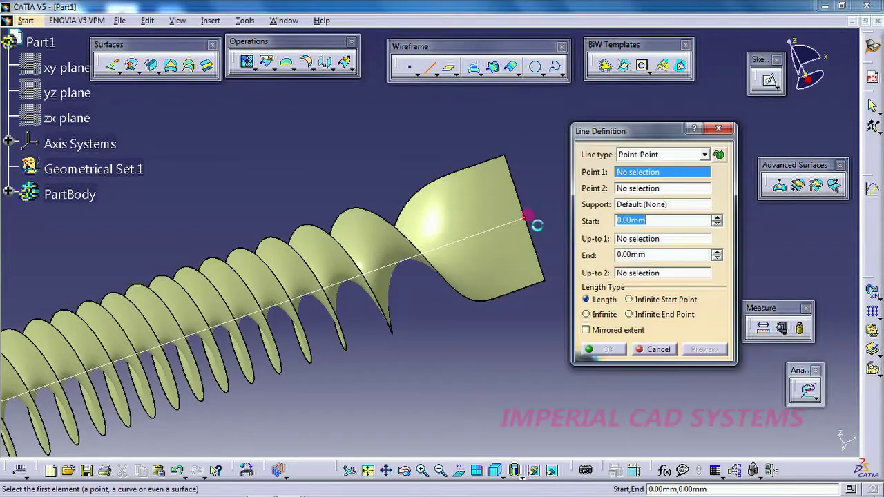
click(525, 216)
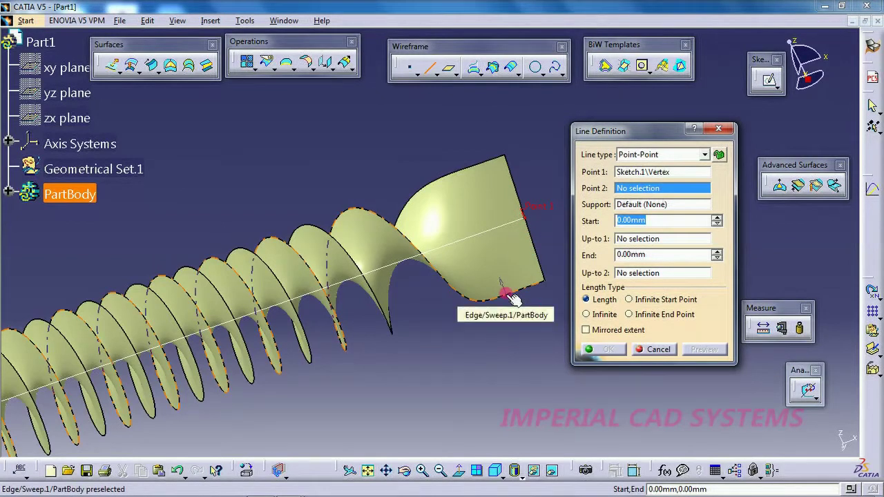
click(657, 349)
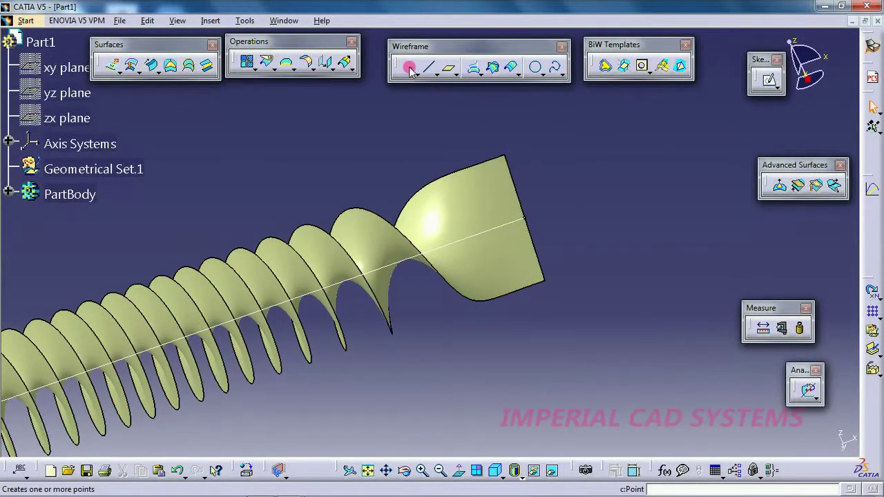
- Start an On curve point on the swept surface's lower boundary edge at its far end
click(409, 70)
click(727, 200)
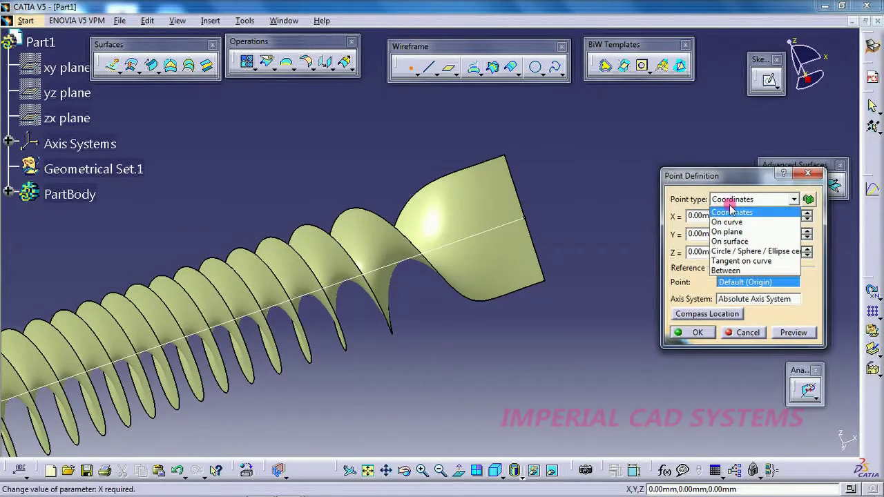
click(727, 222)
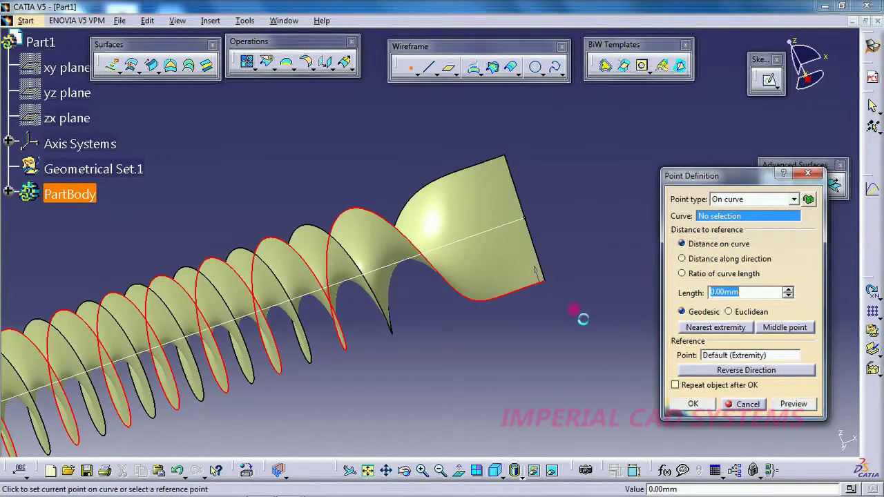
click(582, 319)
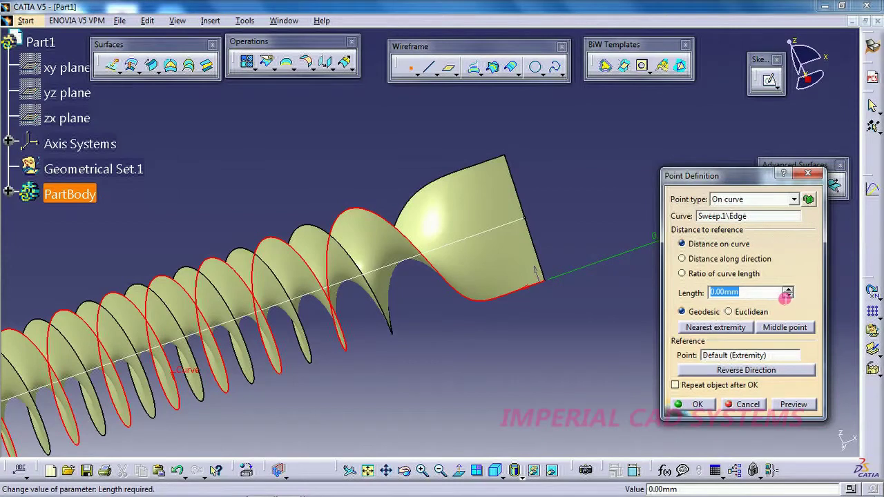
- Direct the point inward along the lower edge, set its distance from the end to 20 mm and create it
click(738, 370)
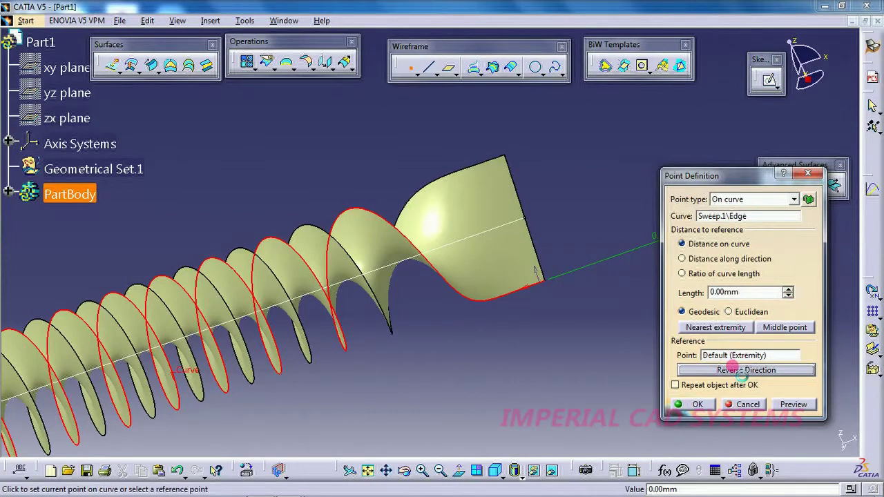
click(786, 293)
click(788, 290)
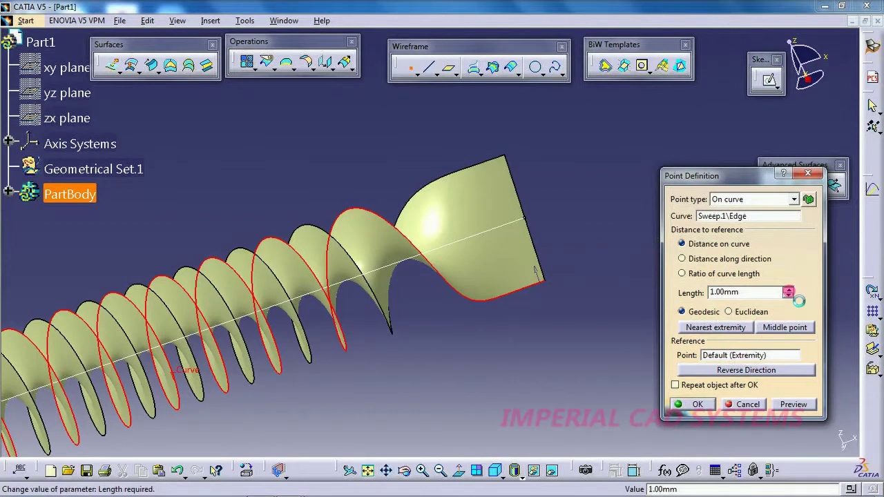
click(788, 290)
click(779, 404)
click(742, 373)
click(788, 290)
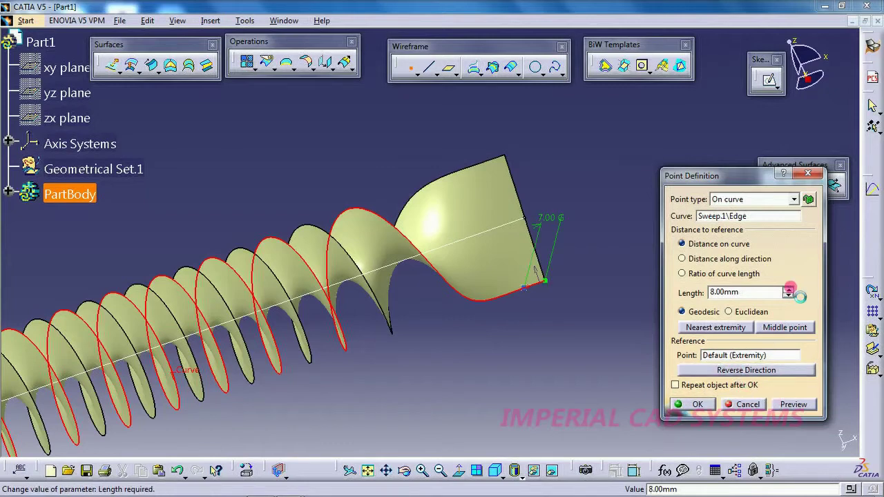
click(788, 290)
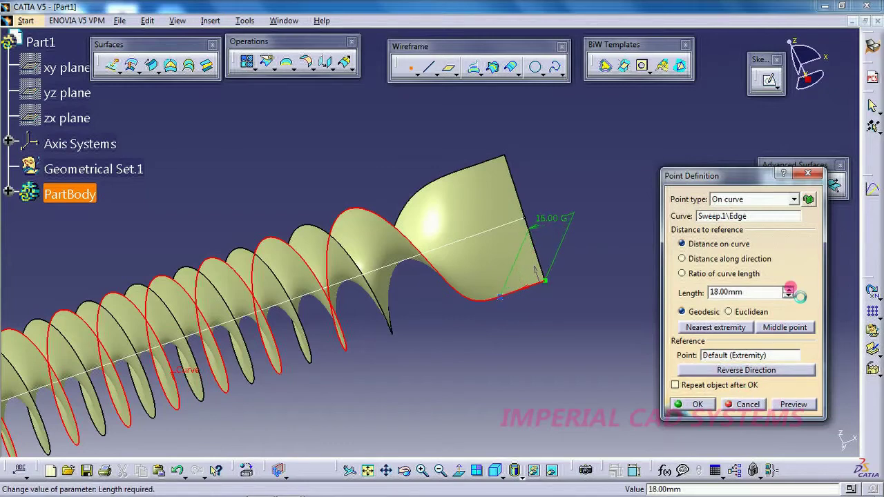
double_click(709, 296)
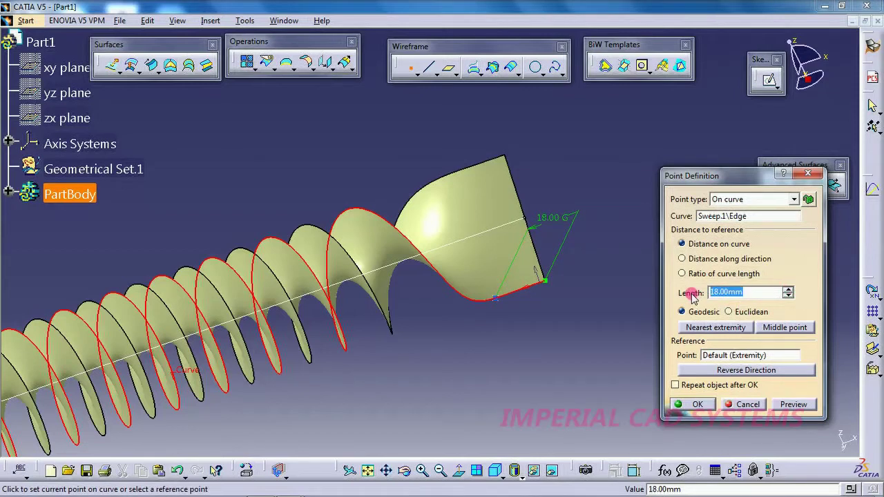
text(20)
key(Return)
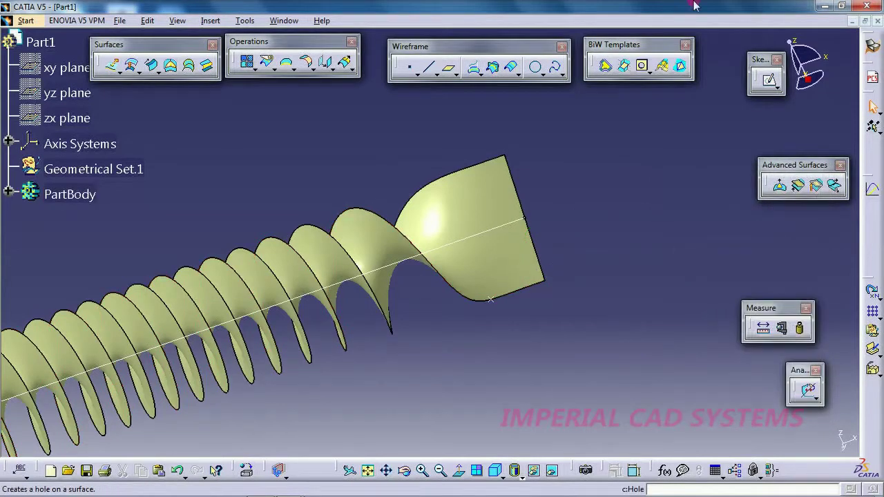
- Create a point-point line from the new lower-edge point to the far end vertex of the guide line
click(429, 67)
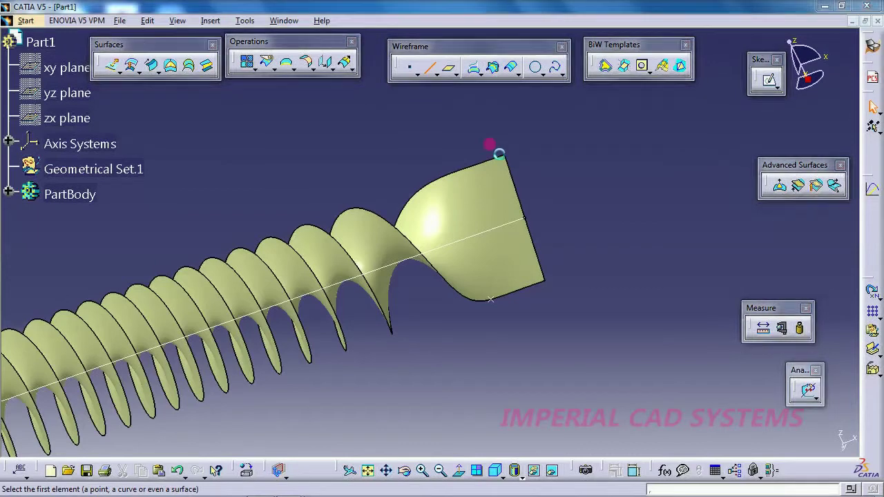
click(494, 296)
click(523, 216)
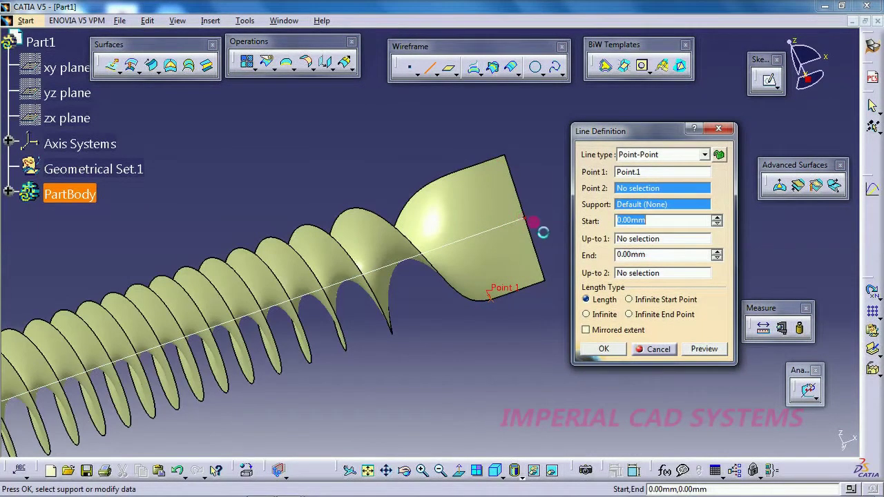
click(608, 349)
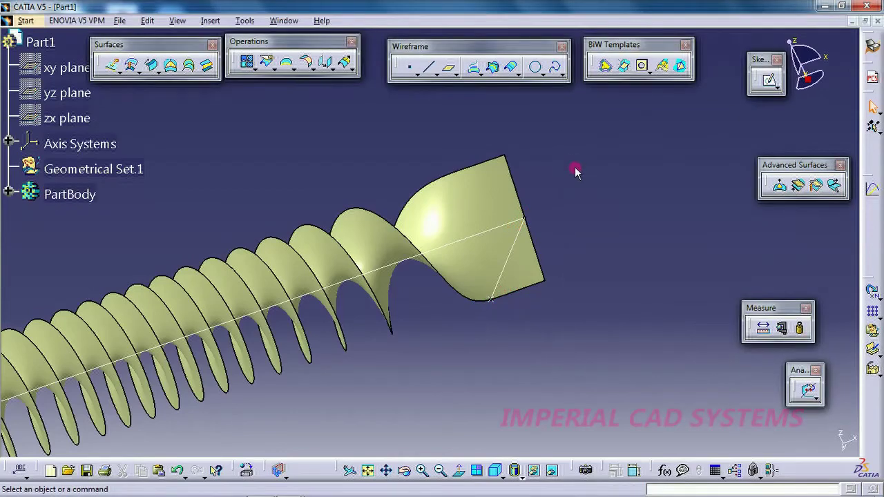
- Start another On curve point on the swept surface's upper boundary edge and place it at the far end
click(403, 470)
drag(394, 345, 601, 283)
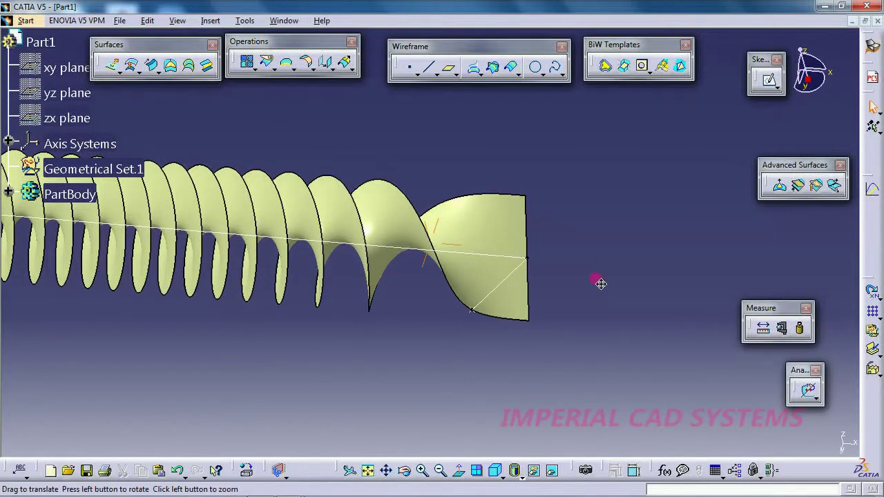
middle_drag(600, 283, 602, 333)
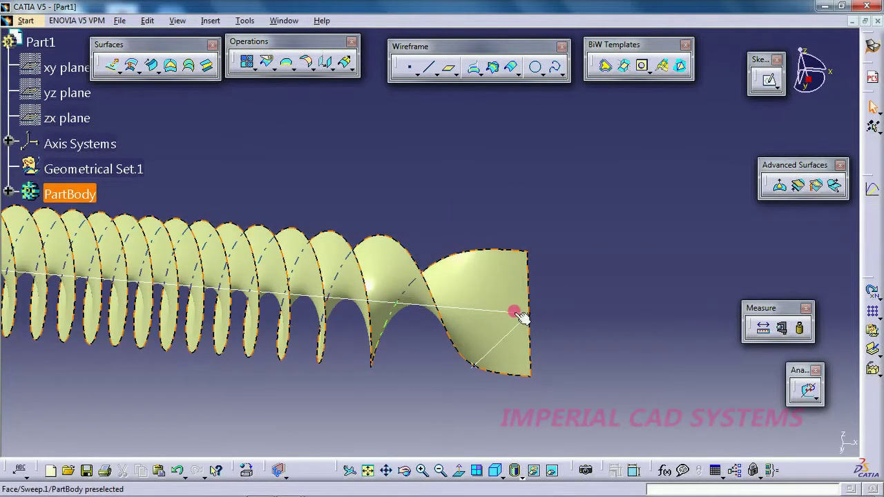
click(410, 67)
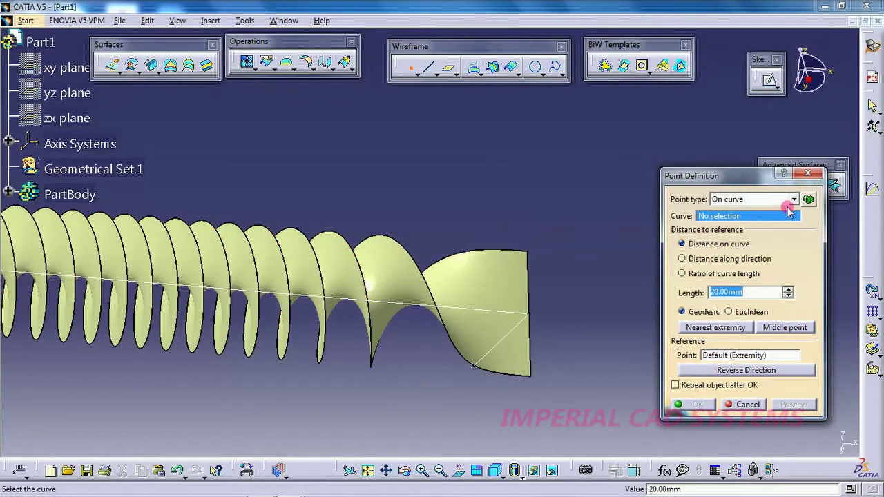
click(513, 251)
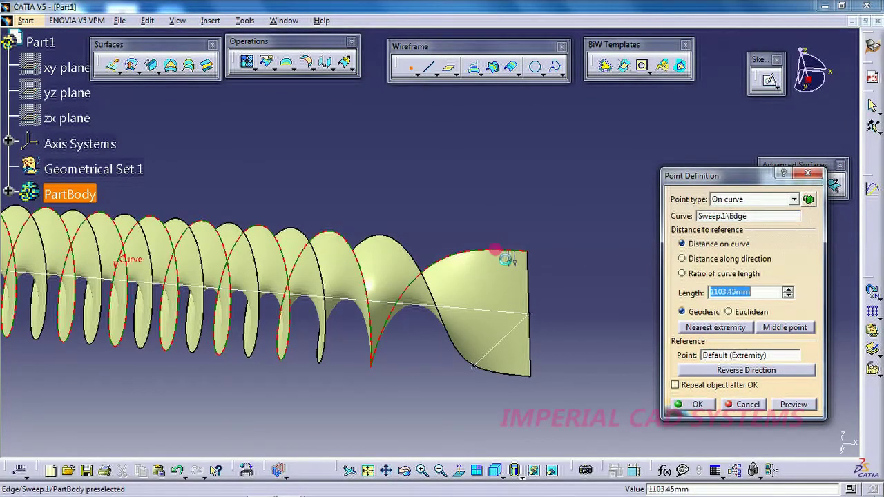
drag(512, 261, 528, 255)
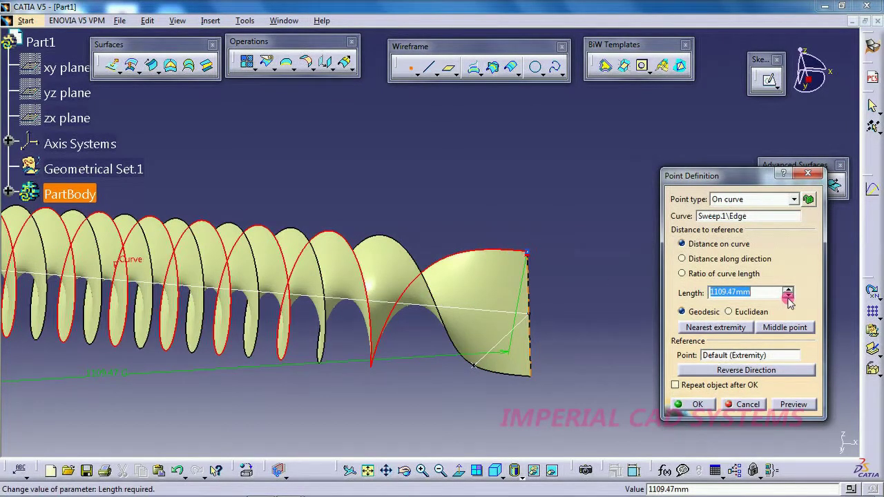
- Reference the upper-edge point to the surface's end vertex, reverse its direction inward and create it at a distance of 20 mm
click(732, 372)
click(731, 371)
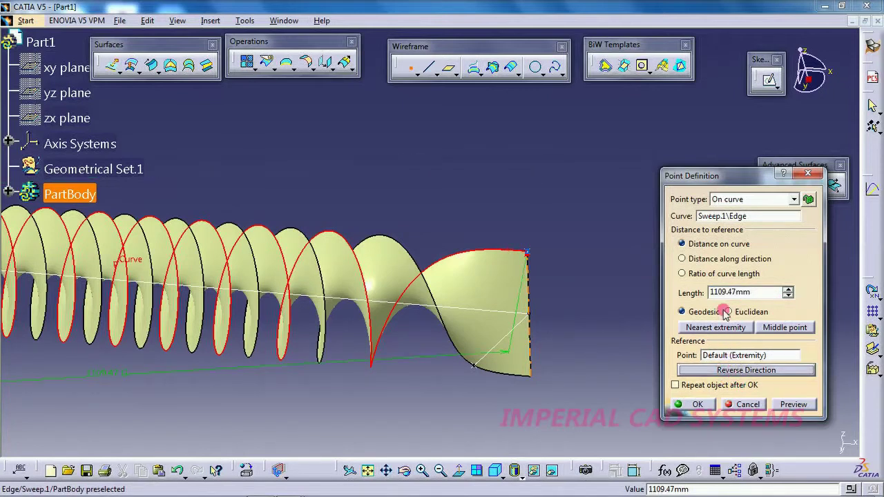
click(725, 354)
click(530, 254)
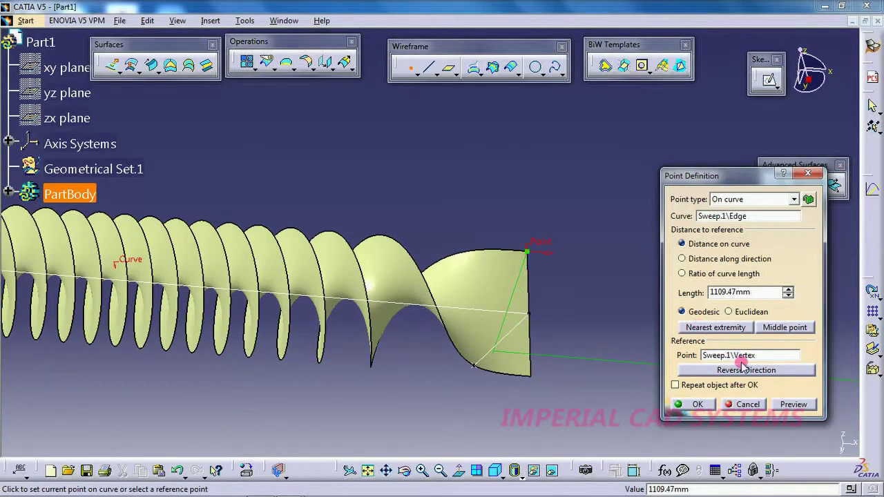
click(742, 370)
drag(754, 293, 690, 294)
text(20)
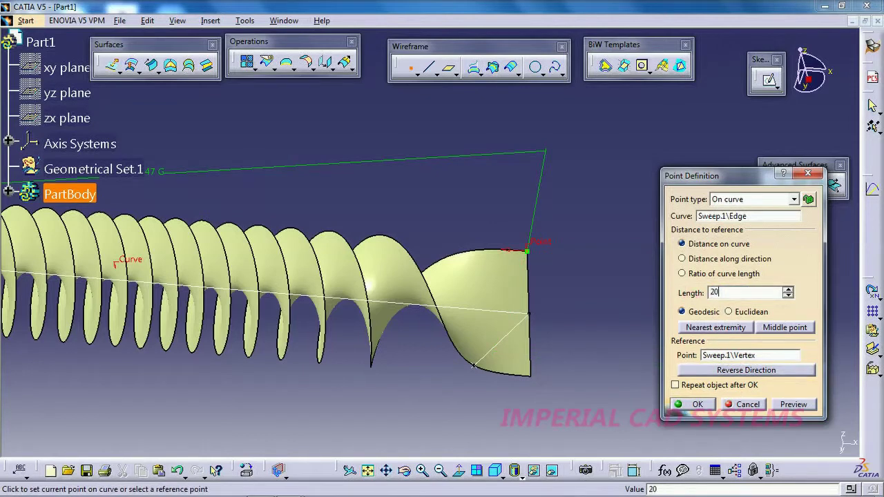
key(Return)
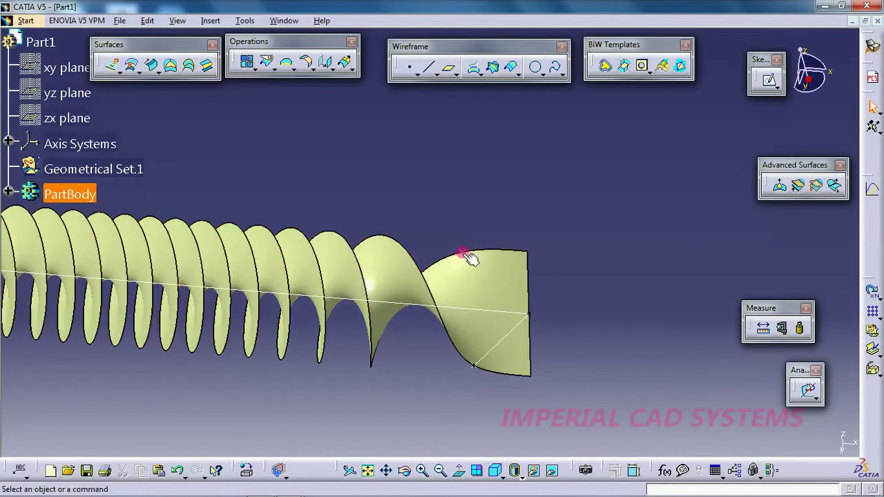
- Create a point-point line from the upper-edge point to the far end vertex of the guide line
click(429, 67)
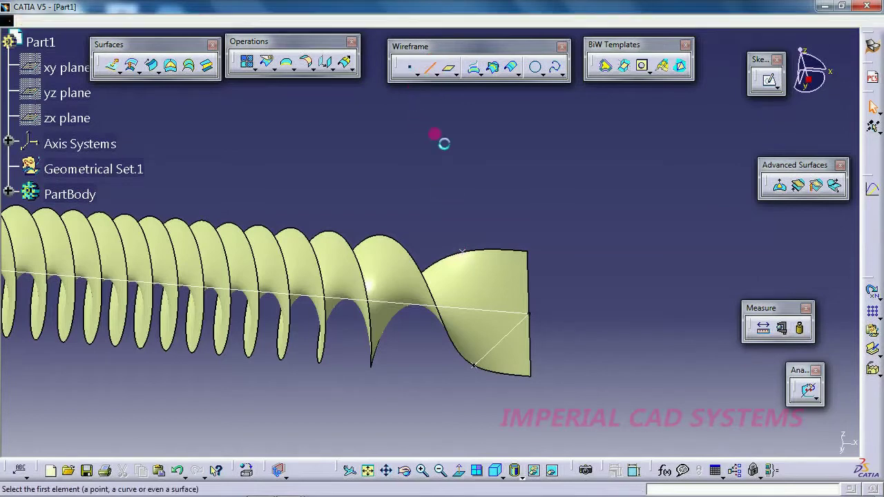
click(462, 253)
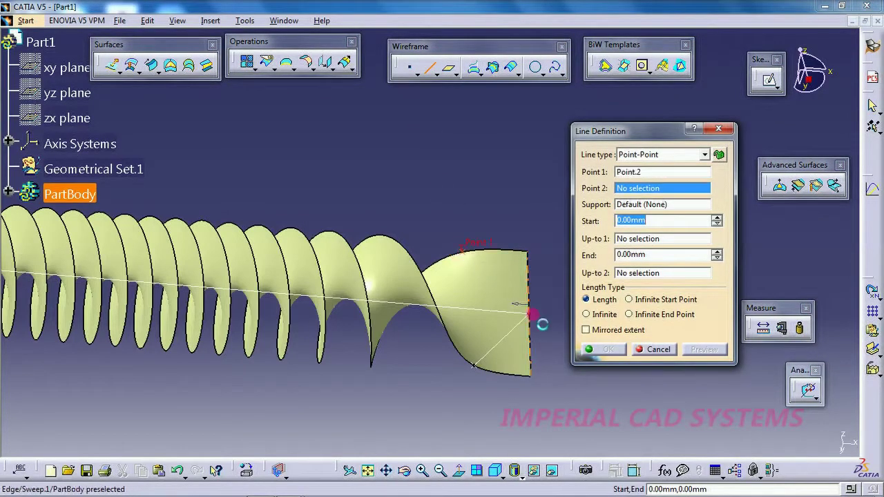
click(528, 314)
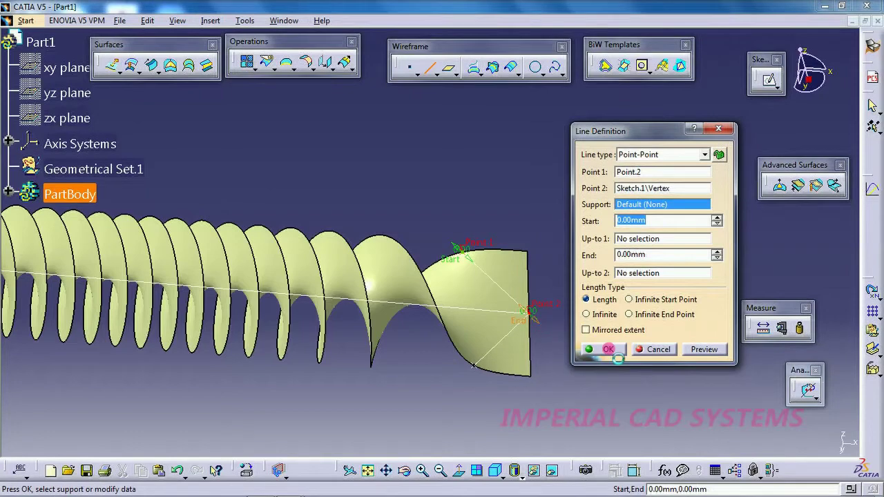
click(607, 348)
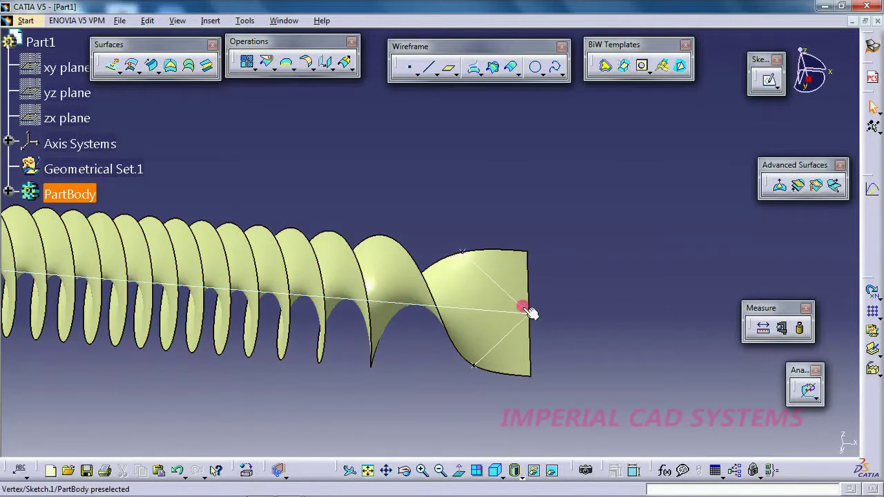
- Try to split the swept surface using the line from the upper-edge point to the guide's end vertex
click(269, 64)
click(477, 337)
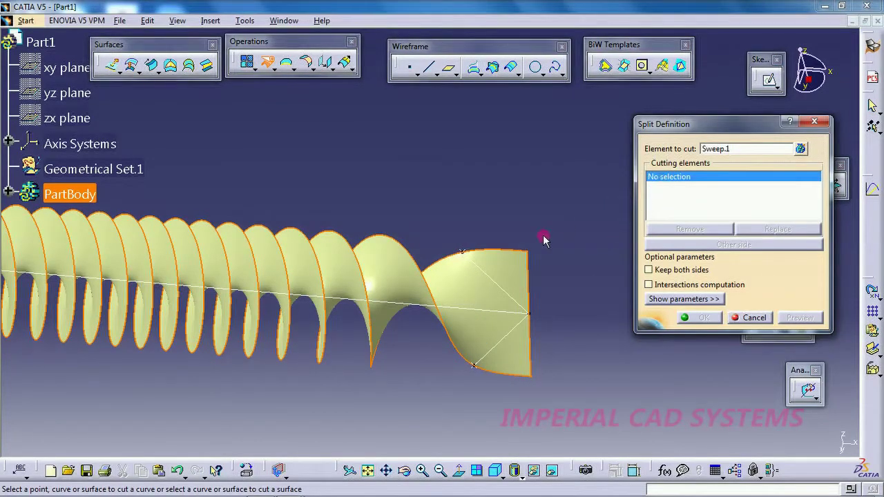
click(503, 292)
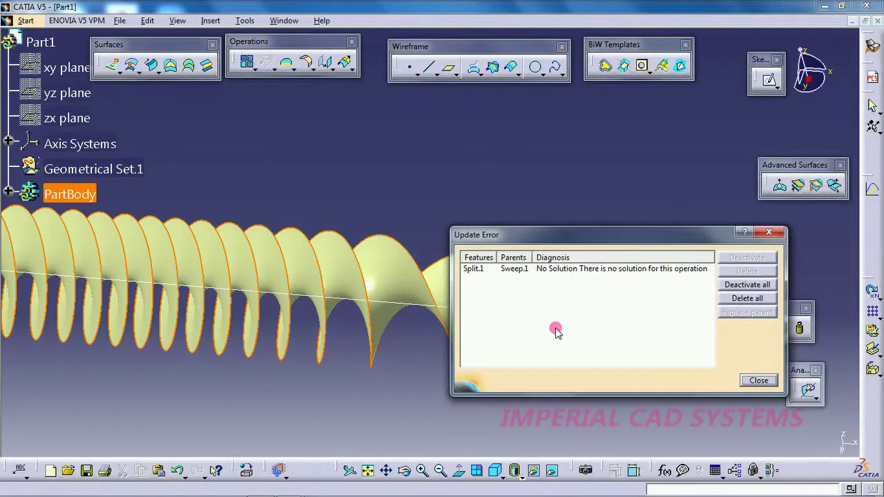
click(768, 235)
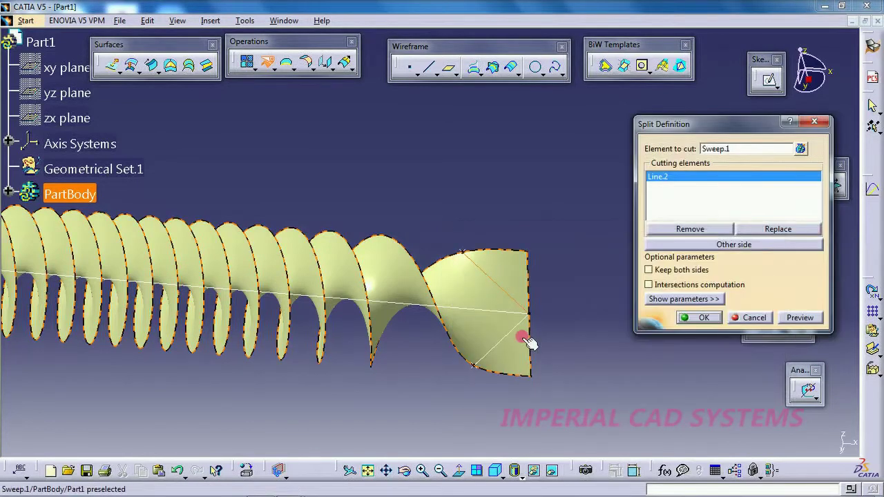
key(Escape)
middle_drag(449, 418, 483, 258)
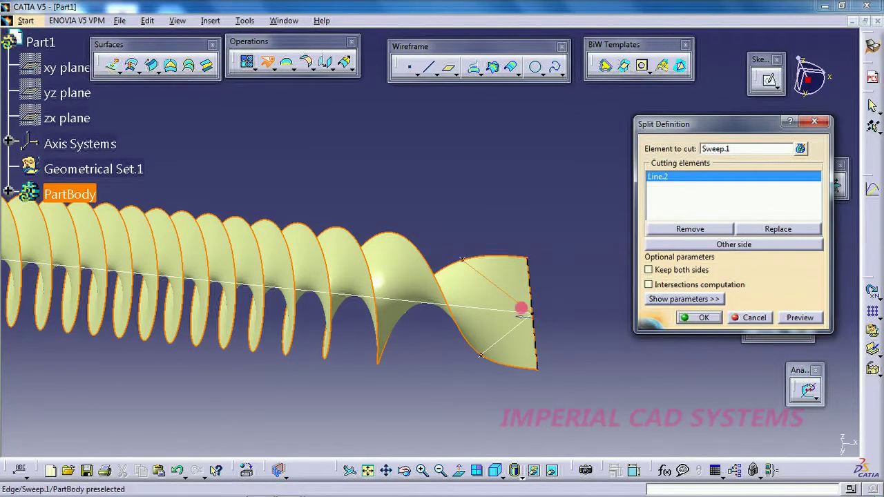
click(747, 318)
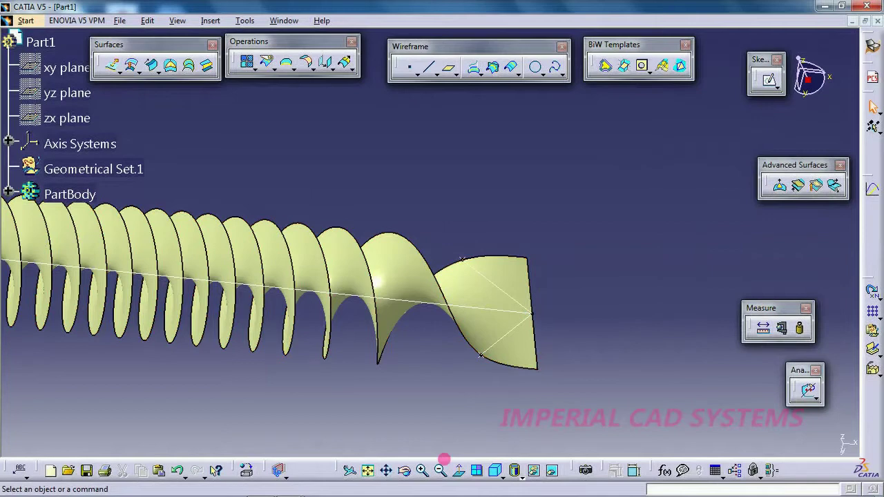
- Project the two point-point lines together onto the swept surface with the Normal projection type
click(404, 470)
drag(585, 350, 584, 290)
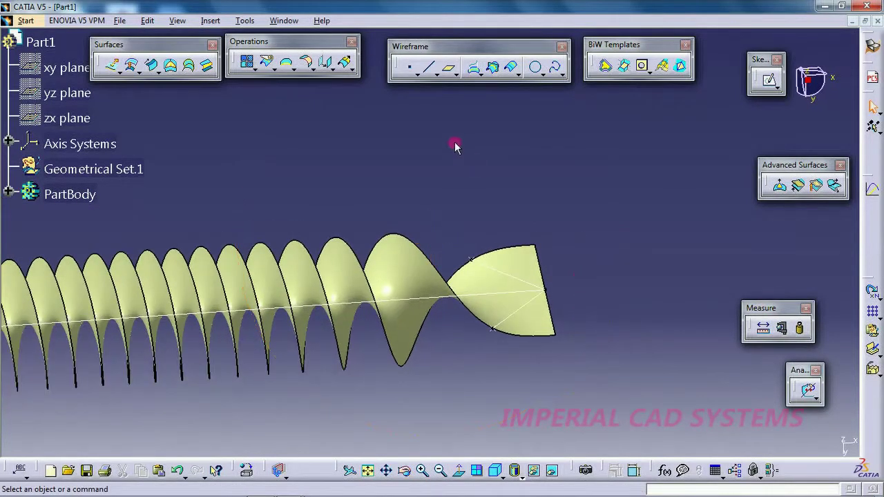
click(474, 71)
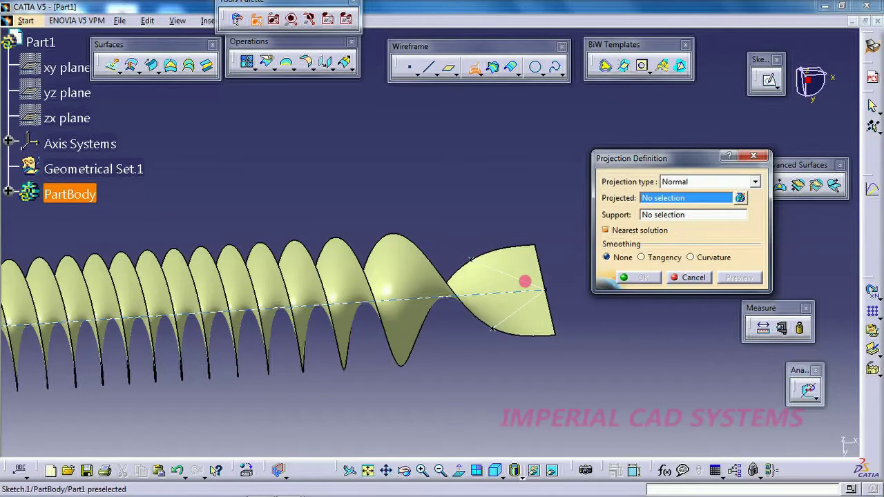
click(741, 198)
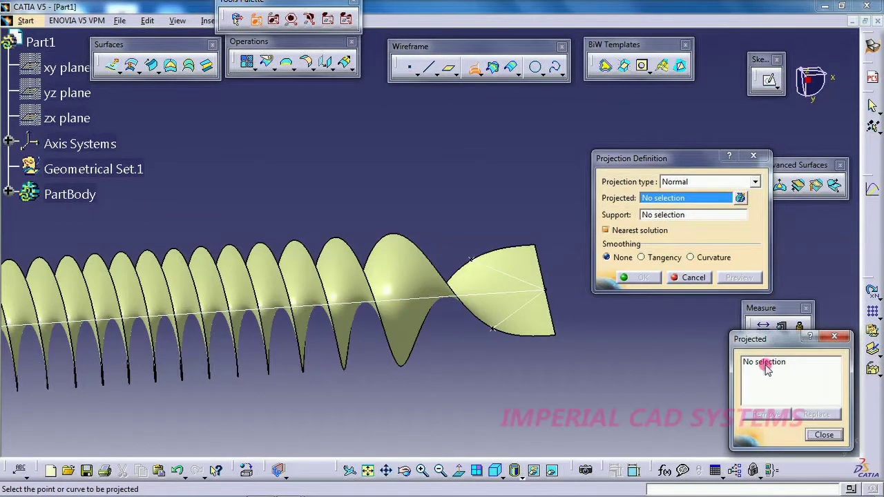
click(508, 278)
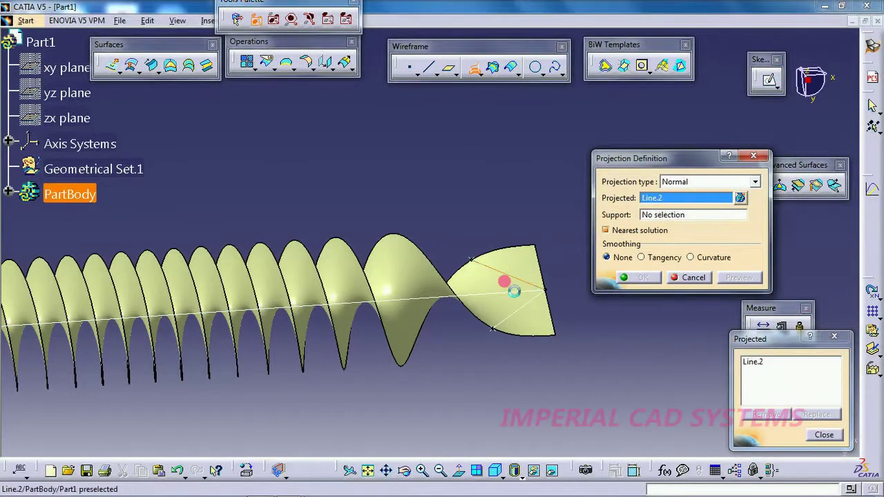
click(517, 314)
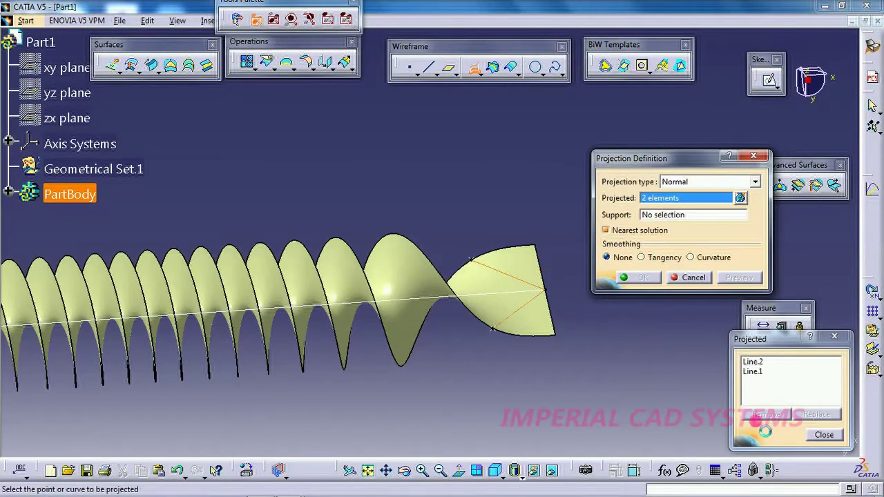
click(816, 434)
click(488, 314)
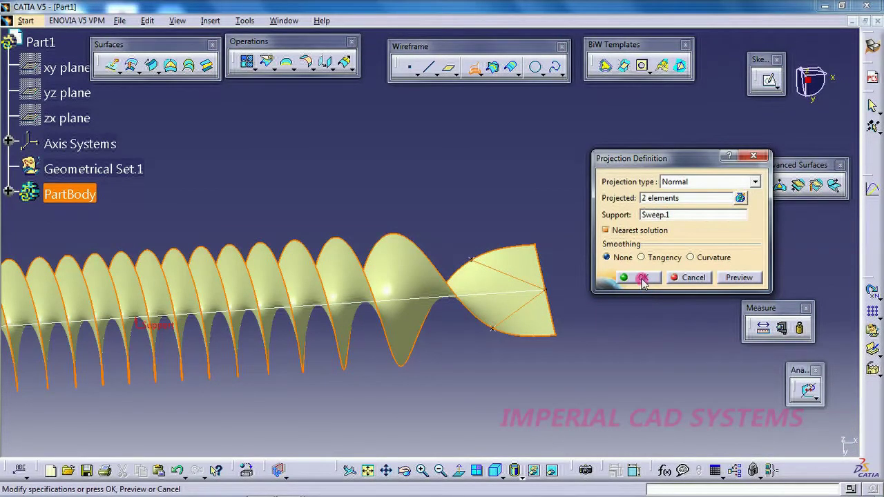
click(642, 279)
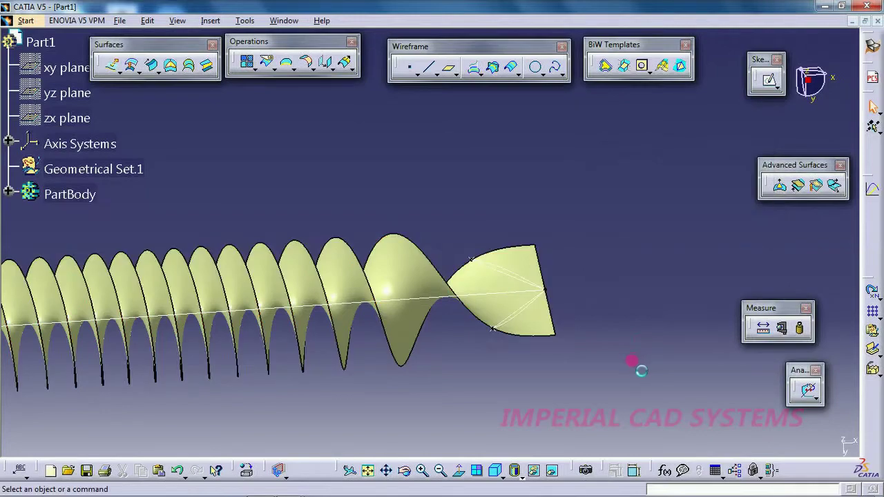
- Hide the original straight lines Line.1 and Line.2, keeping their projected curves shown
click(8, 194)
scroll(148, 231, down, 3)
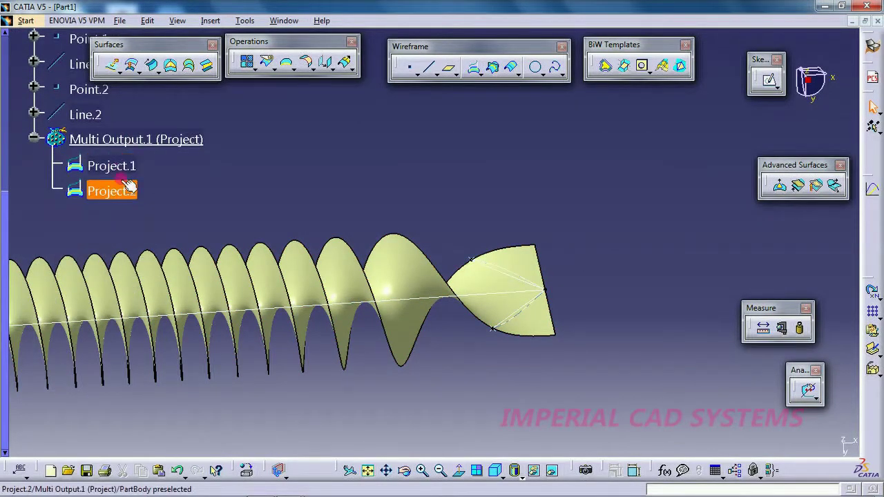
scroll(157, 172, up, 3)
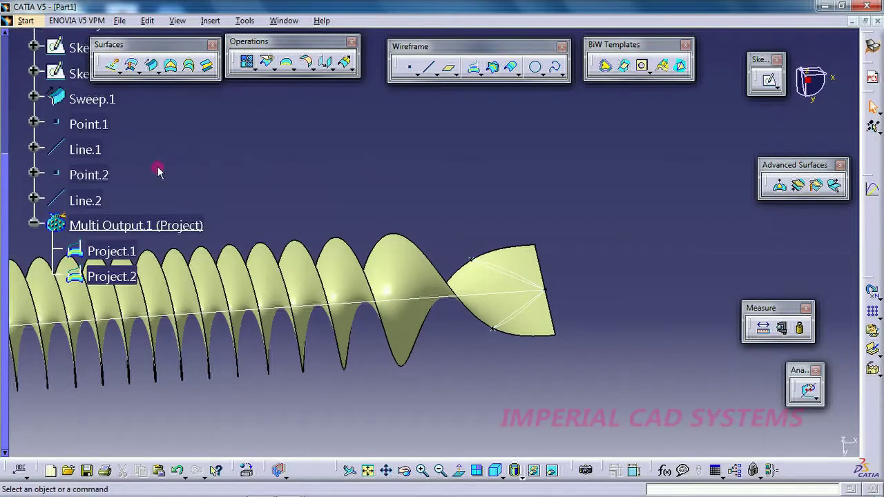
right_click(95, 139)
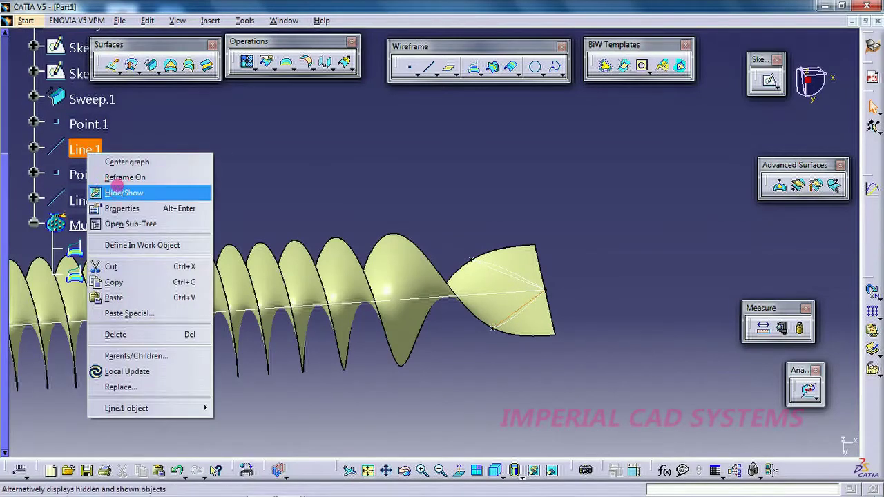
click(121, 191)
right_click(96, 196)
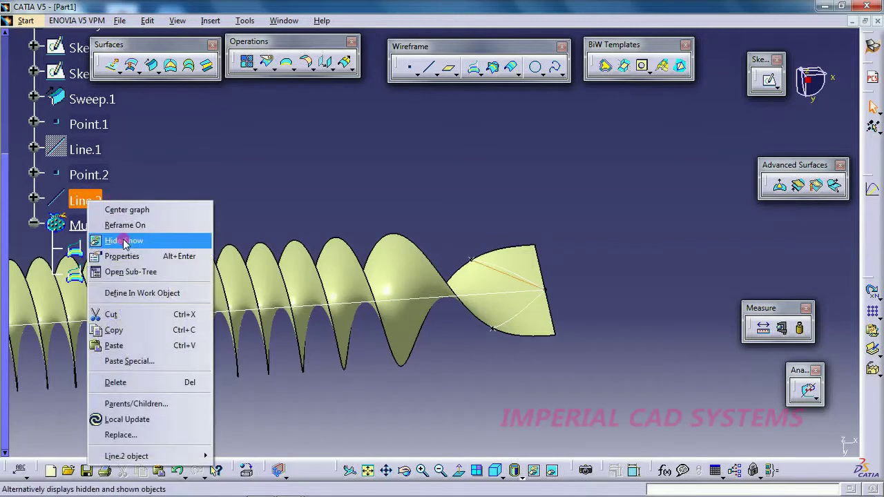
click(125, 241)
- Split the swept surface with both projected curves, Project.1 and Project.2, so the far end is trimmed to a point
click(404, 470)
click(404, 470)
drag(449, 198, 548, 266)
click(266, 63)
click(494, 291)
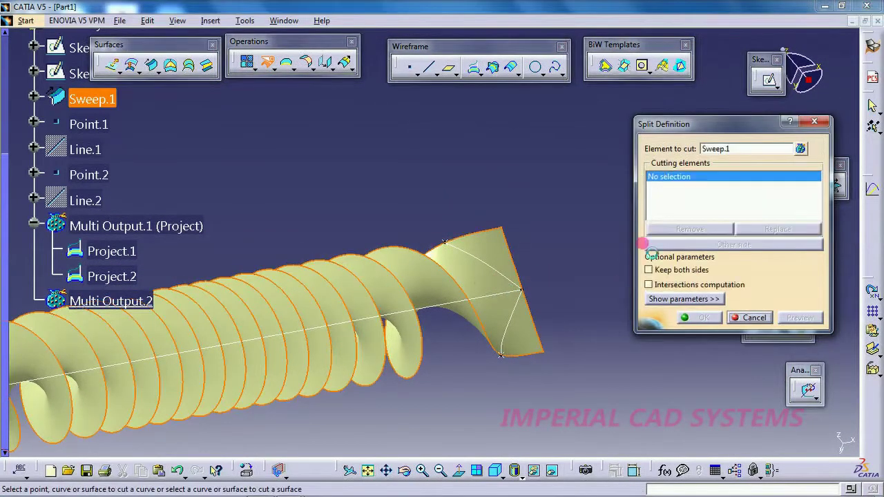
click(483, 271)
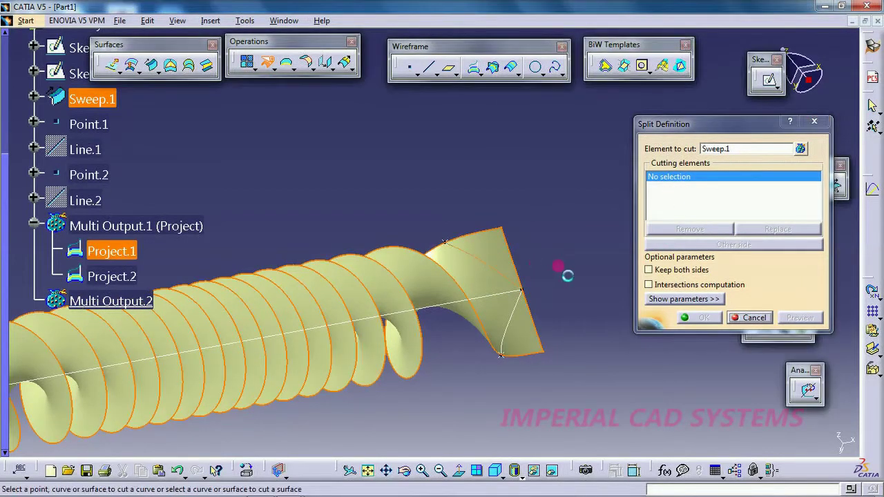
click(516, 324)
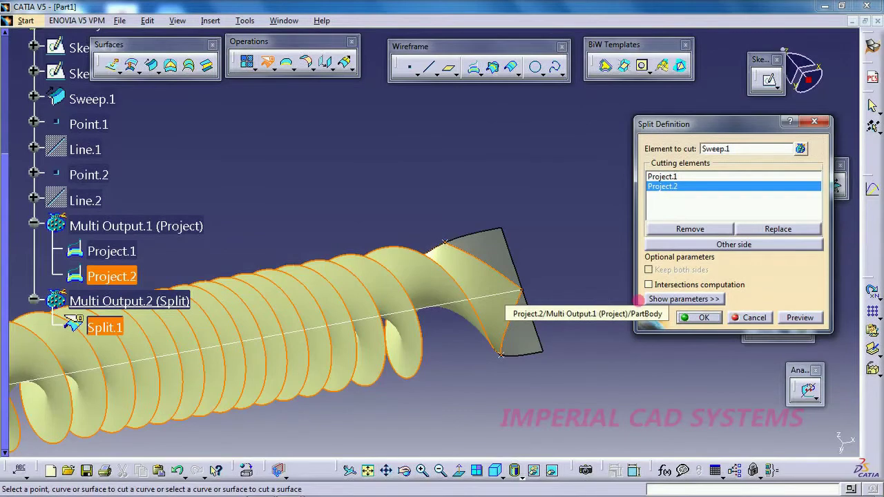
click(699, 318)
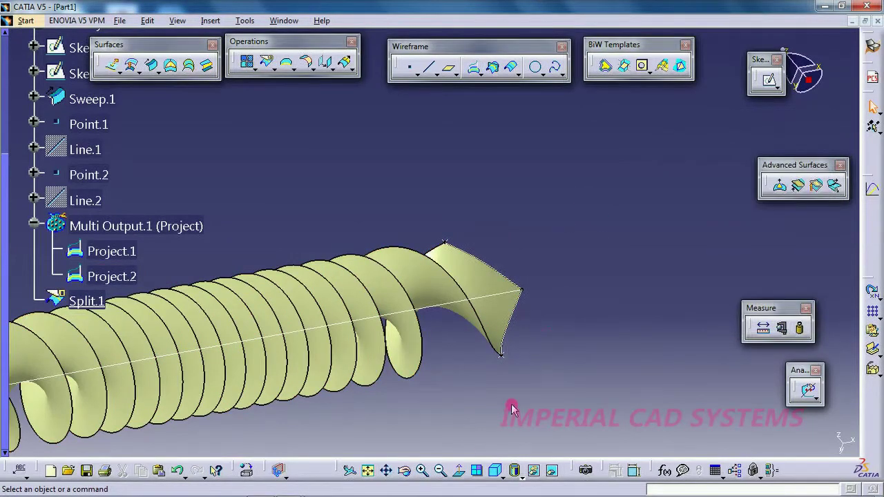
- Try hiding all surfaces in the part and undo it
click(436, 470)
click(437, 471)
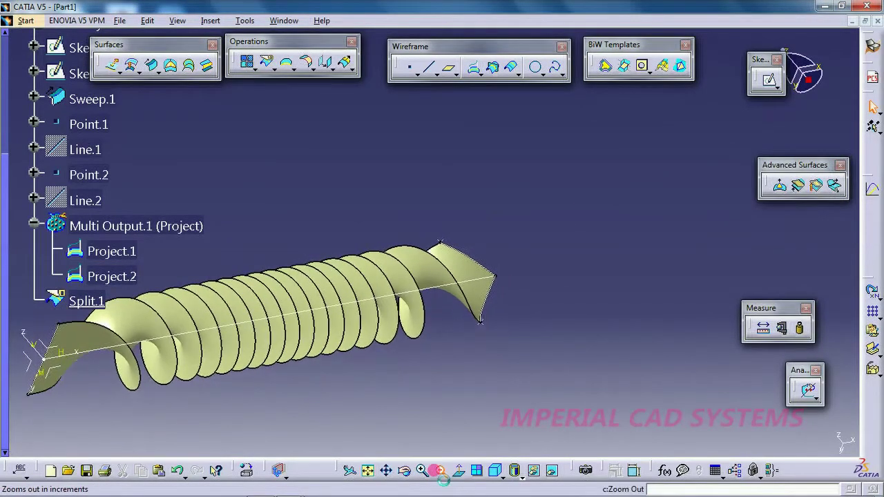
click(437, 471)
click(436, 471)
click(409, 472)
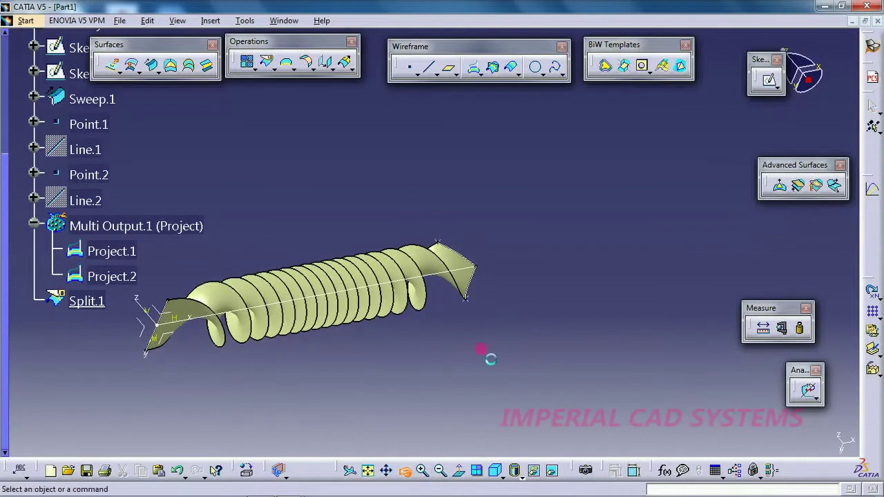
drag(485, 250, 663, 274)
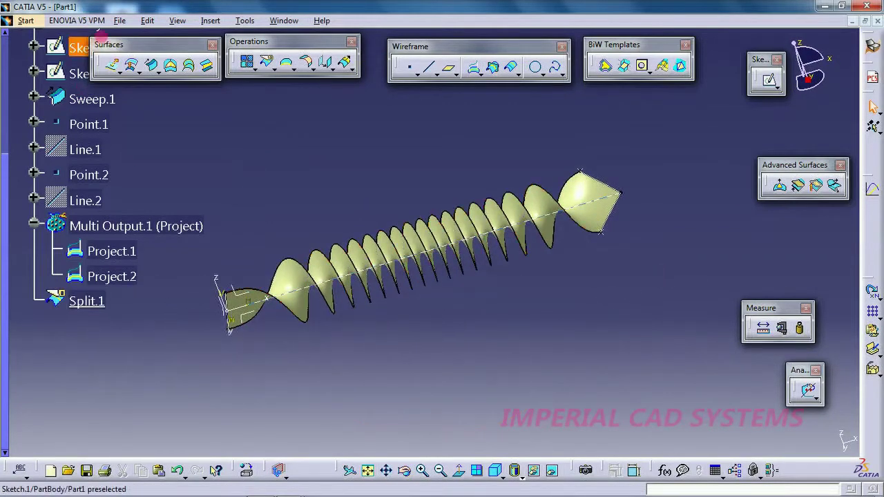
click(243, 23)
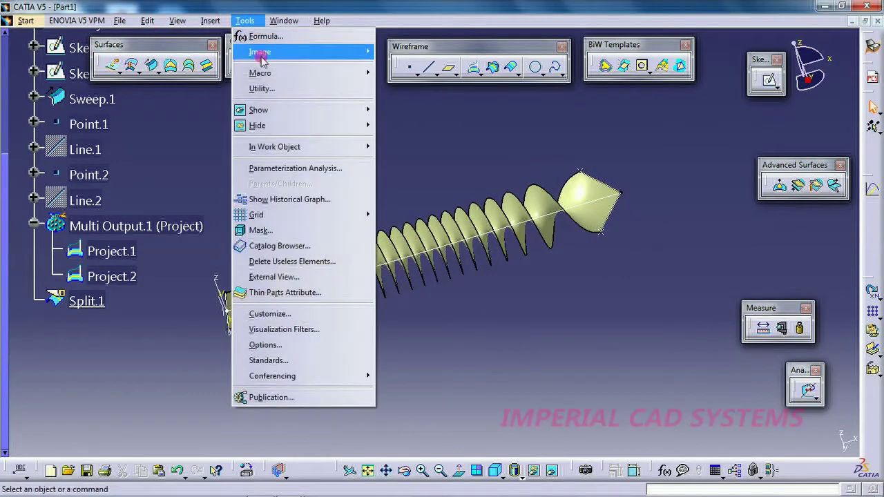
mouse_move(266, 126)
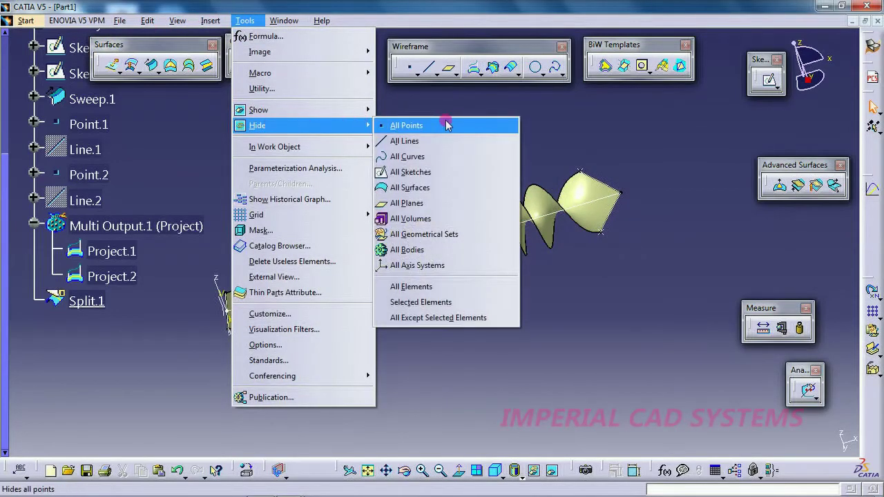
click(428, 190)
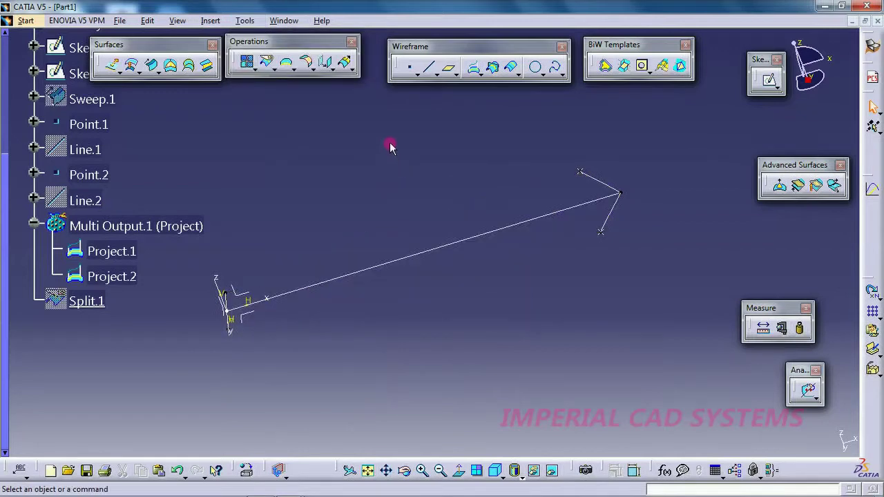
key(ctrl+z)
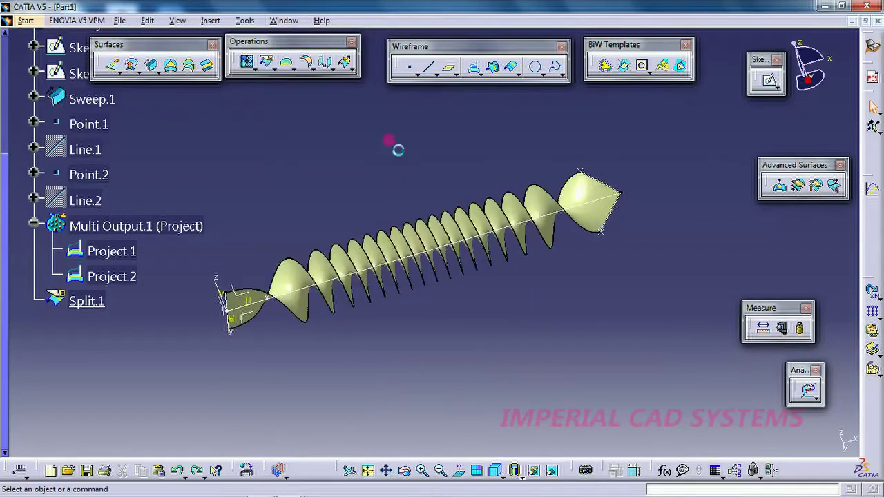
- Hide all sketches, curves and points in the part
click(245, 21)
mouse_move(366, 126)
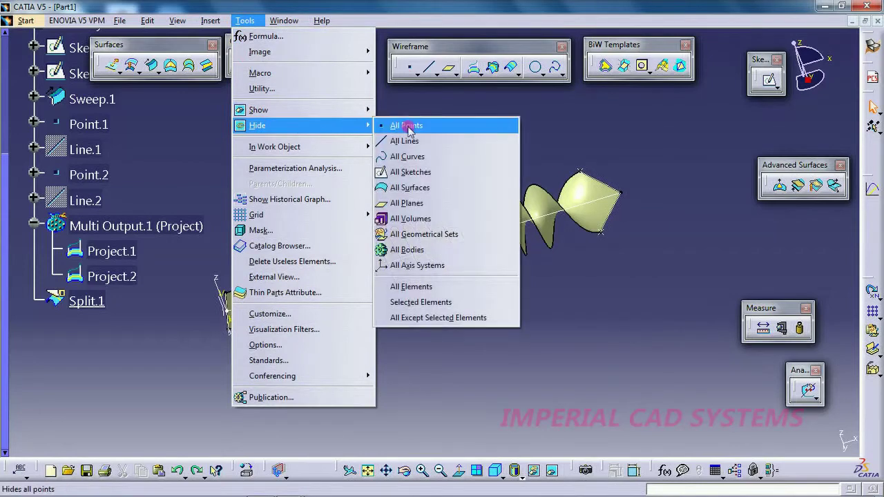
click(415, 173)
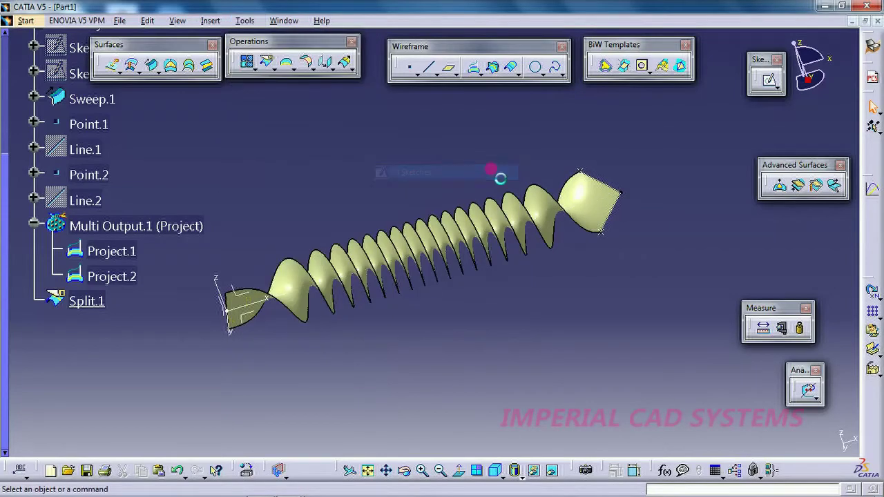
click(245, 21)
mouse_move(320, 127)
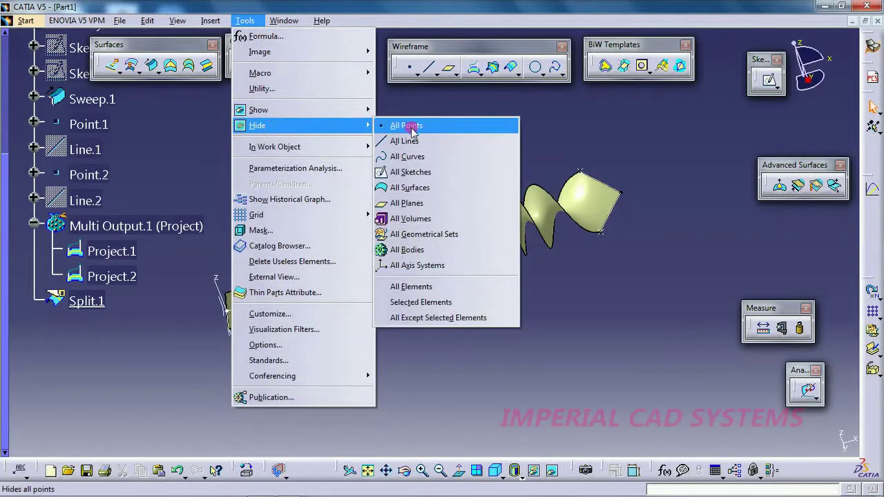
click(407, 156)
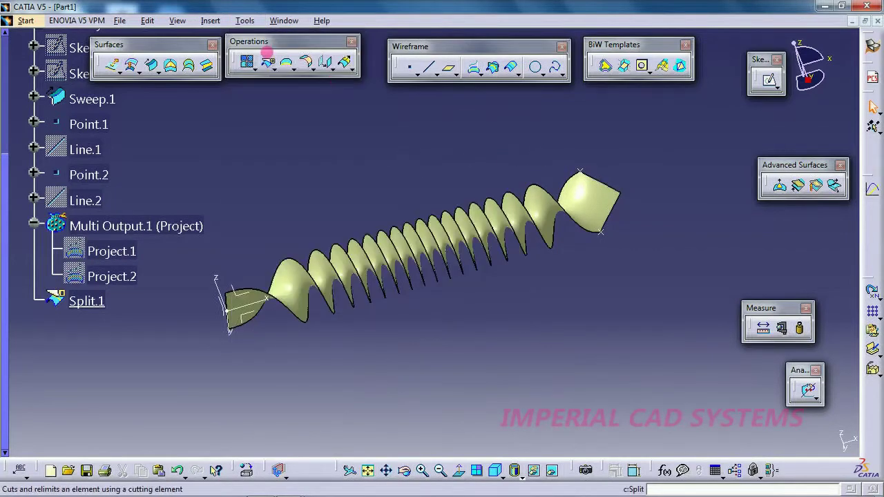
click(245, 20)
mouse_move(382, 116)
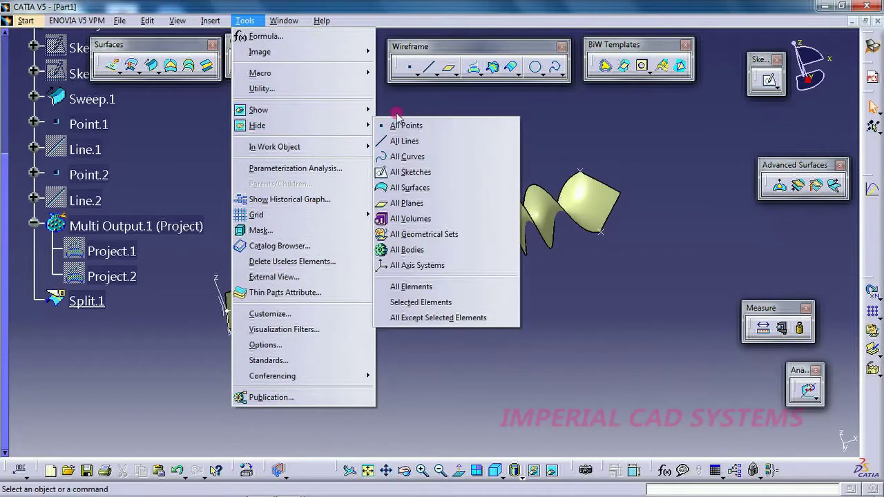
click(406, 125)
middle_drag(507, 159, 554, 137)
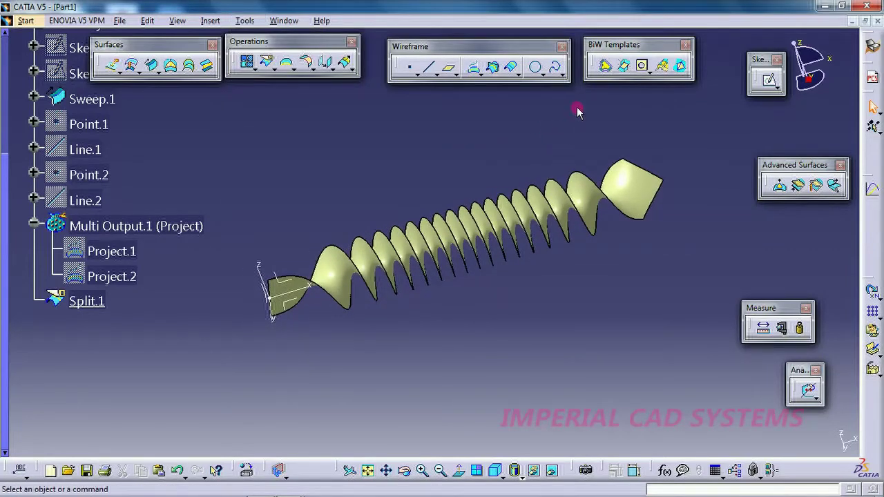
- Switch the part to the Part Design workbench
click(26, 21)
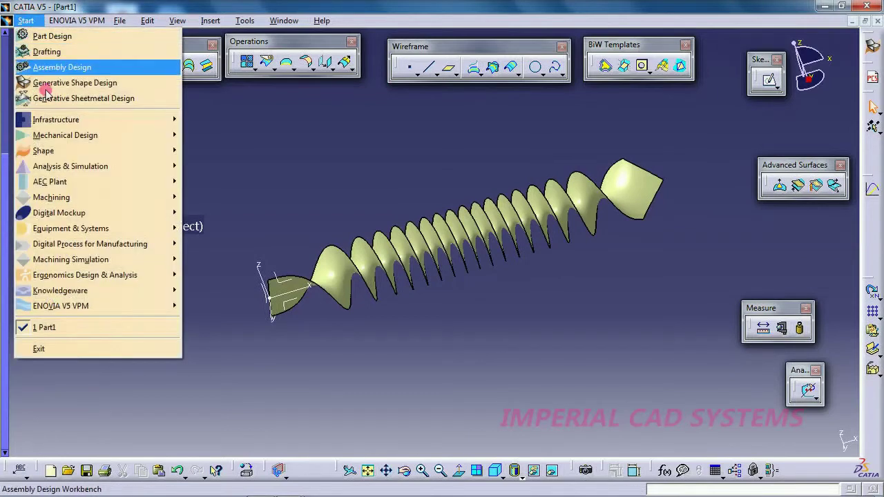
mouse_move(57, 136)
click(211, 134)
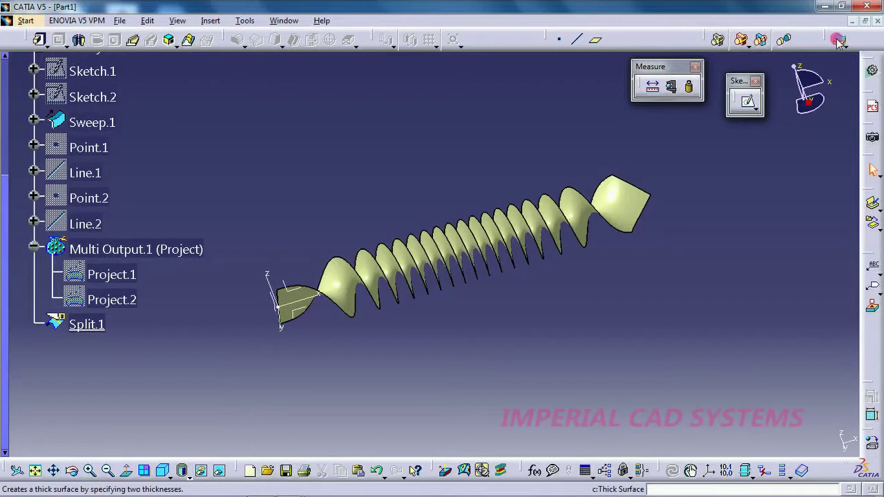
- Thicken the split twisted surface into a solid with a first offset of 1 mm and a second offset of 1 mm
click(615, 211)
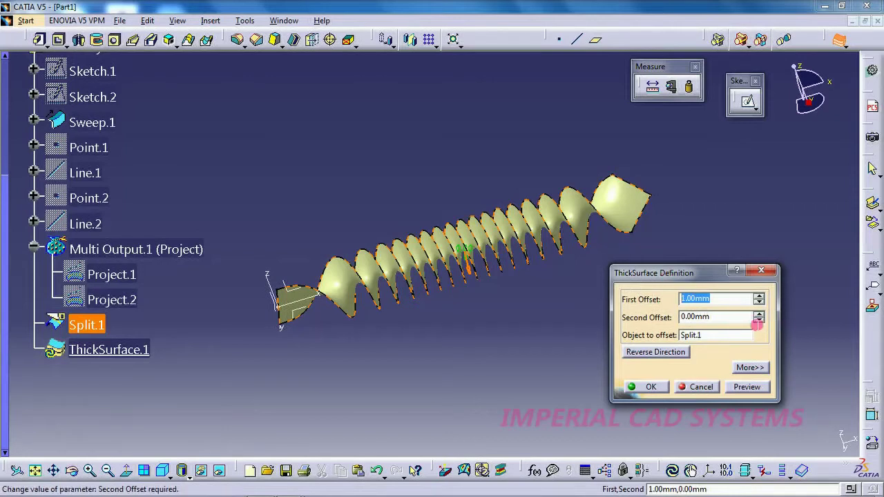
click(759, 314)
click(652, 387)
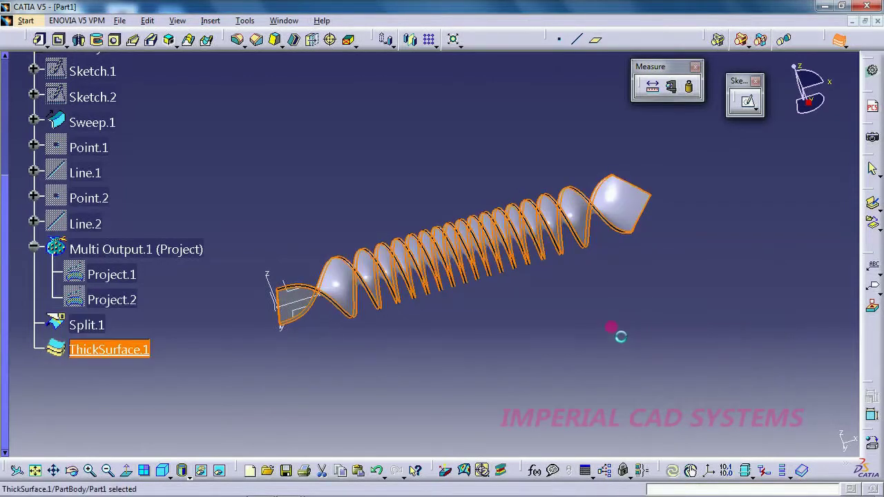
click(600, 299)
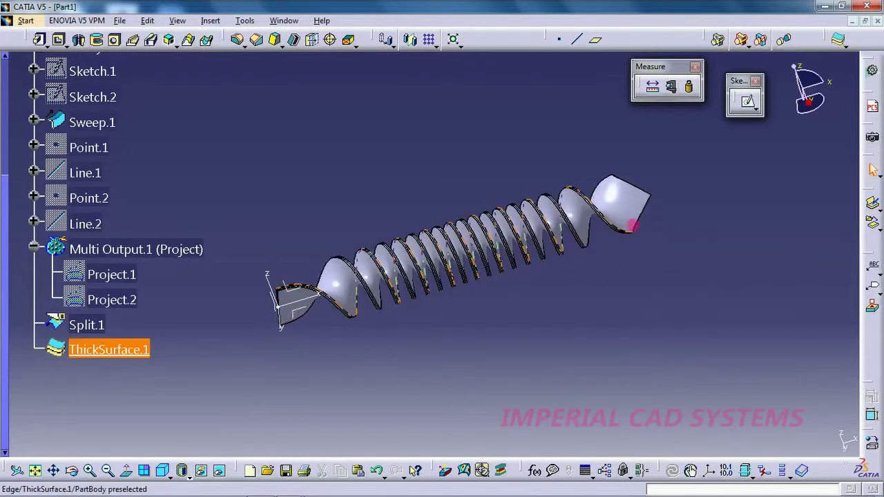
- Try to increase both offsets of the thick surface to 3 mm, without deactivating the feature or extracting offset surfaces
click(629, 205)
double_click(629, 205)
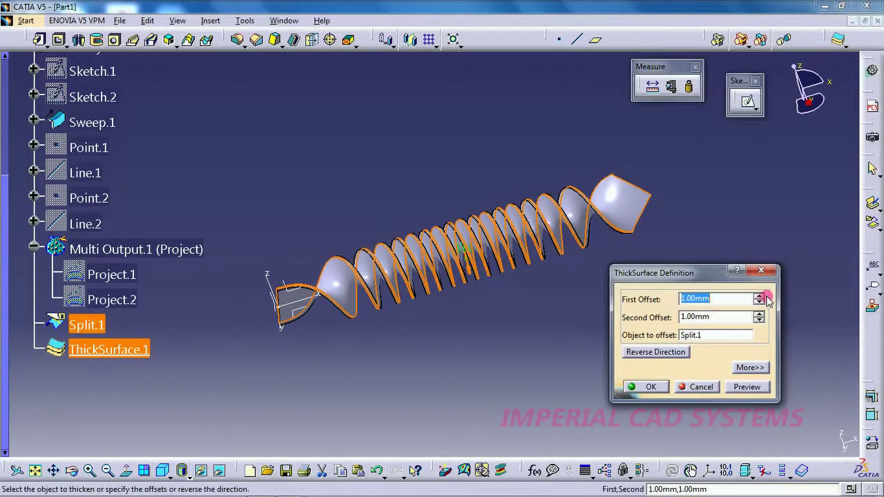
click(761, 296)
click(760, 317)
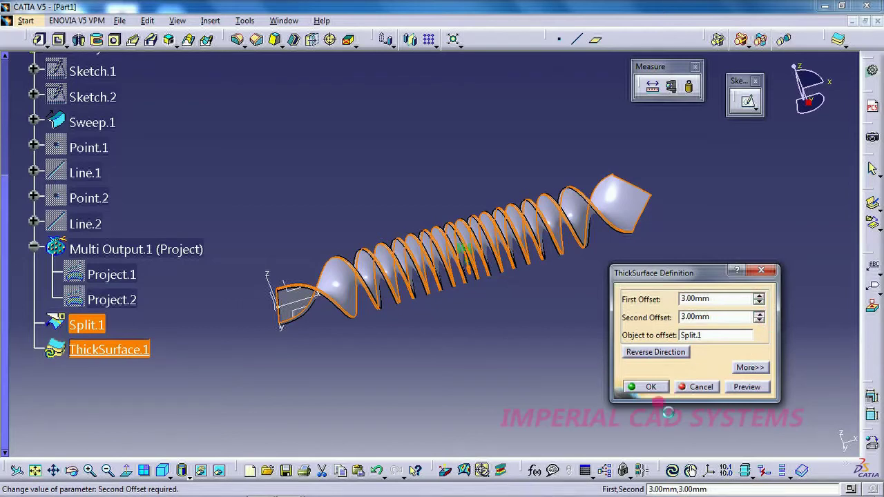
click(651, 388)
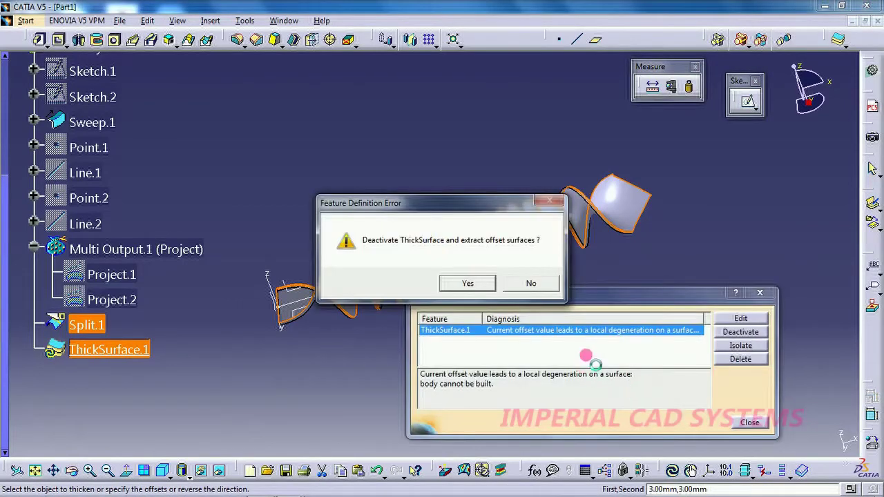
click(533, 282)
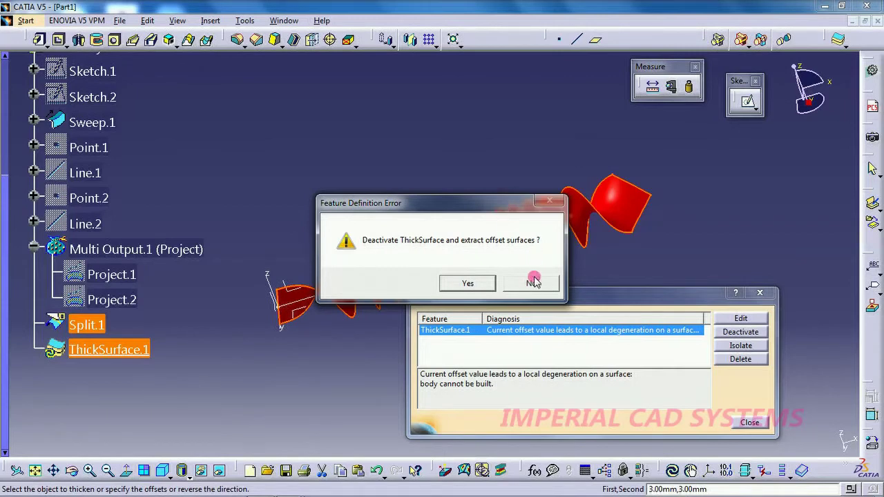
click(530, 283)
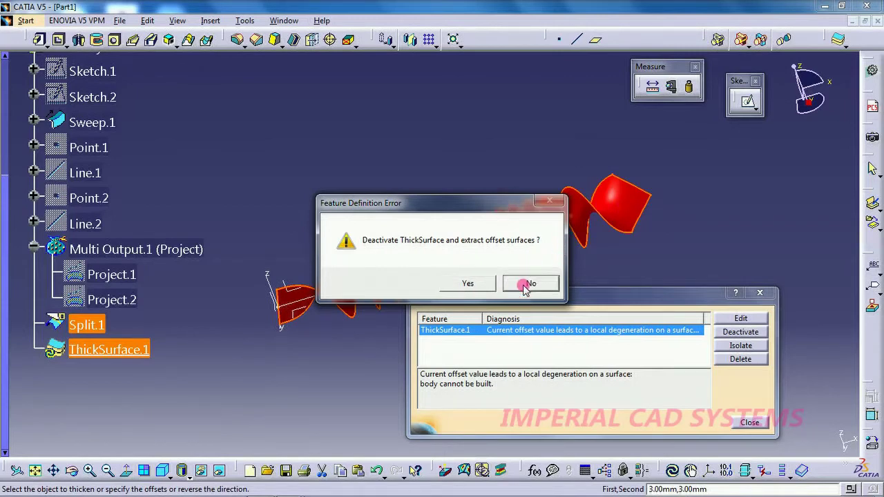
- Set both the first and second offsets of the thick surface to 2 mm
click(741, 319)
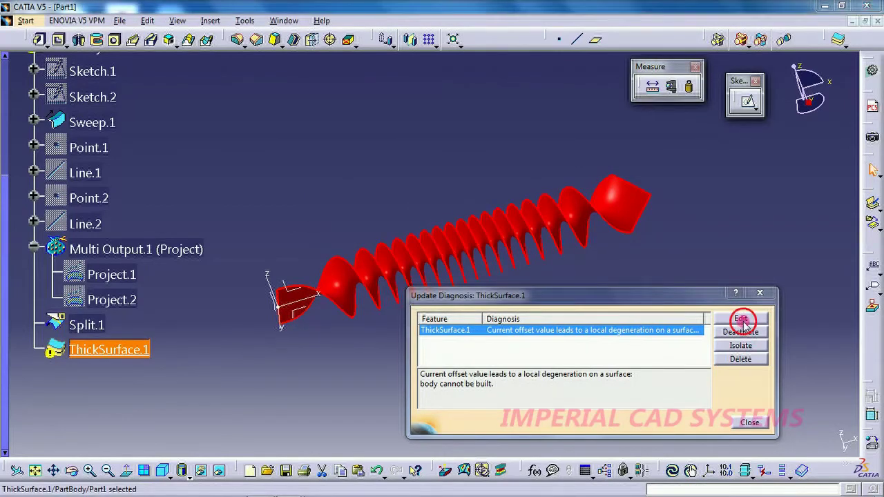
click(759, 302)
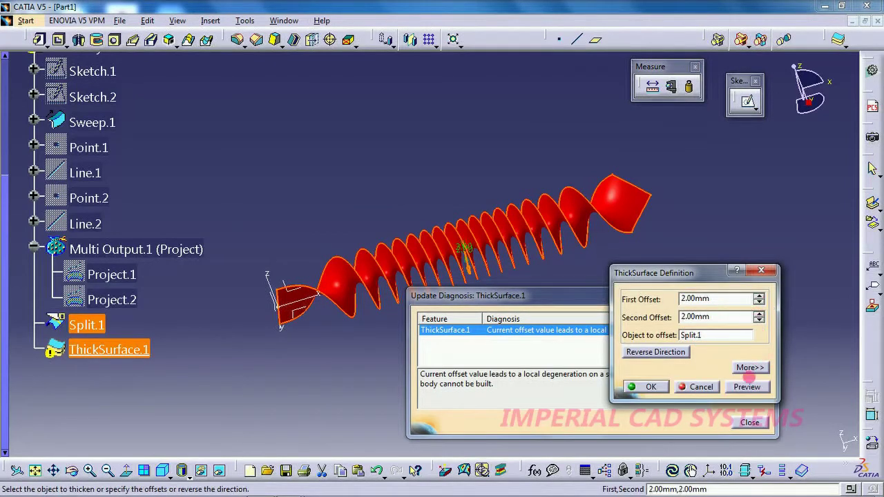
click(653, 388)
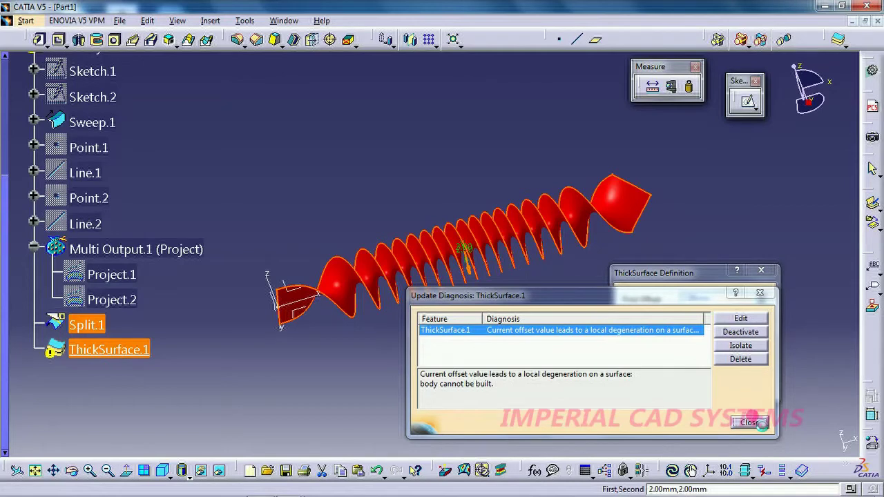
click(759, 423)
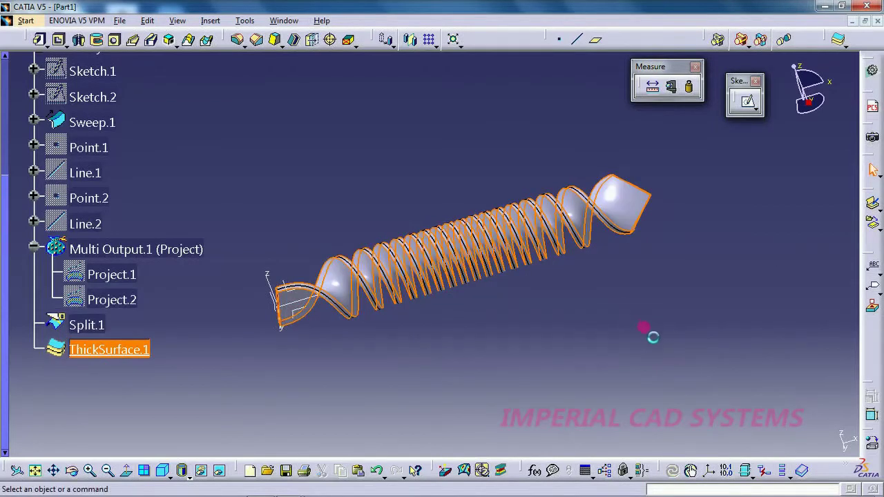
- Hide the Split.1 surface so that only the thickened twisted body is shown
middle_drag(615, 326, 670, 302)
middle_drag(212, 324, 448, 293)
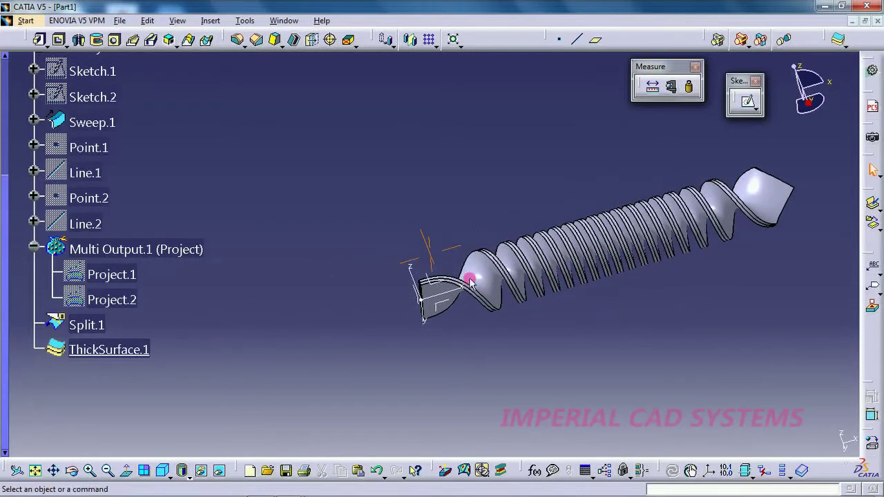
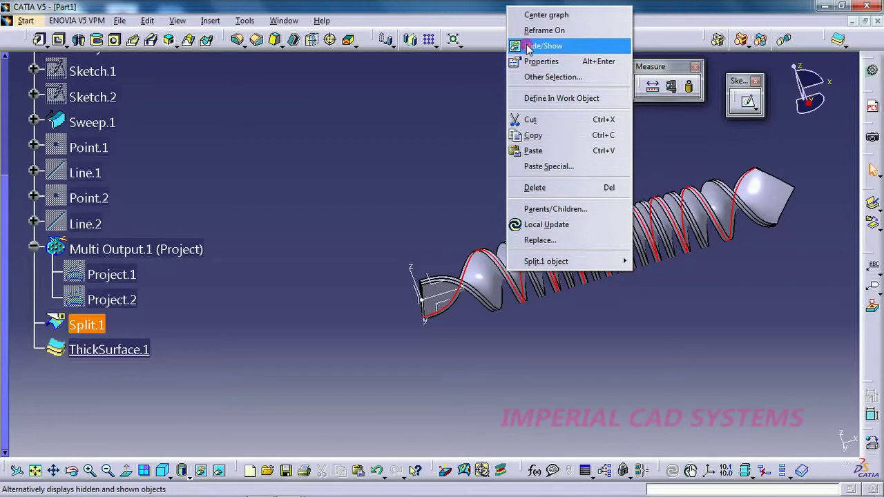
click(529, 45)
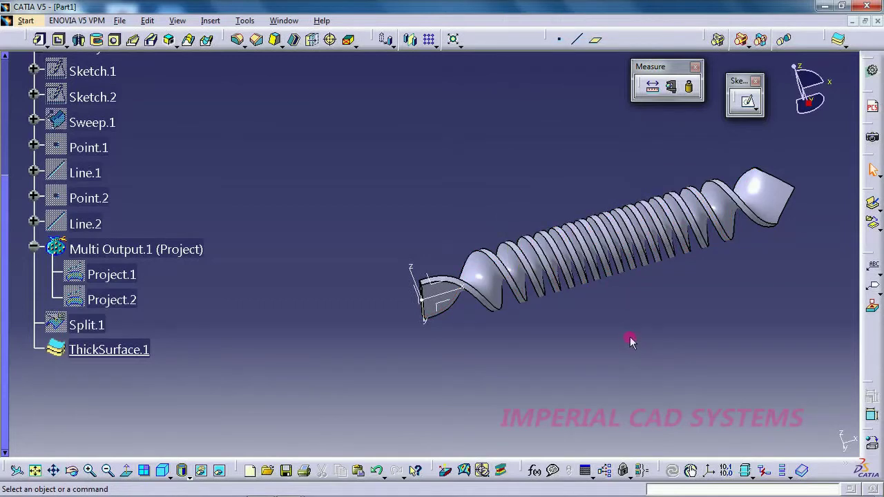
middle_drag(536, 324, 435, 281)
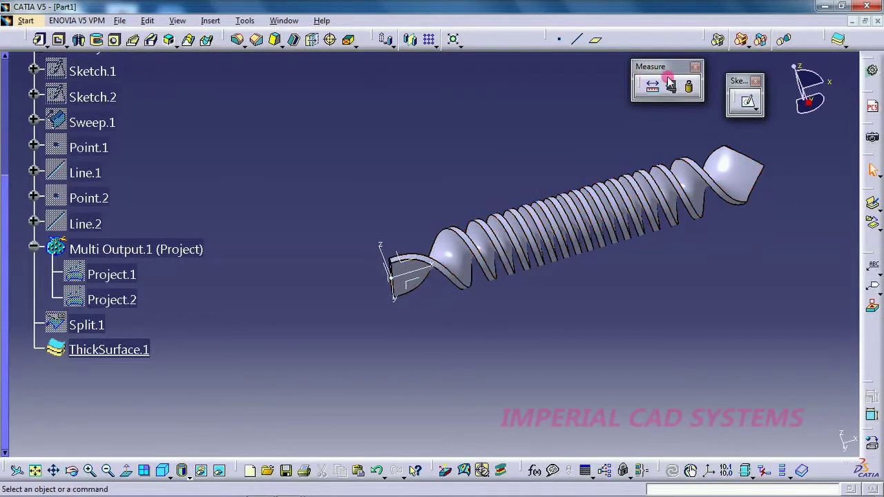
- Start a sketch on the yz plane and draw a circle about 146 mm in diameter centred on the origin
click(746, 102)
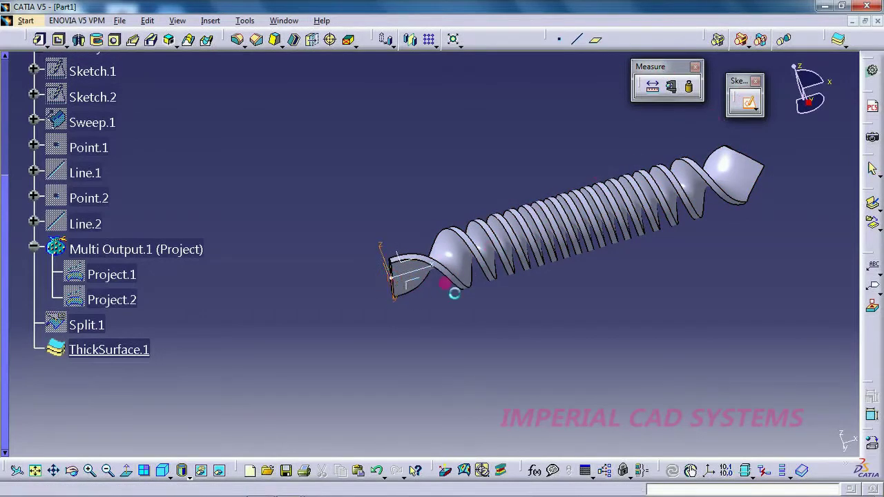
click(453, 293)
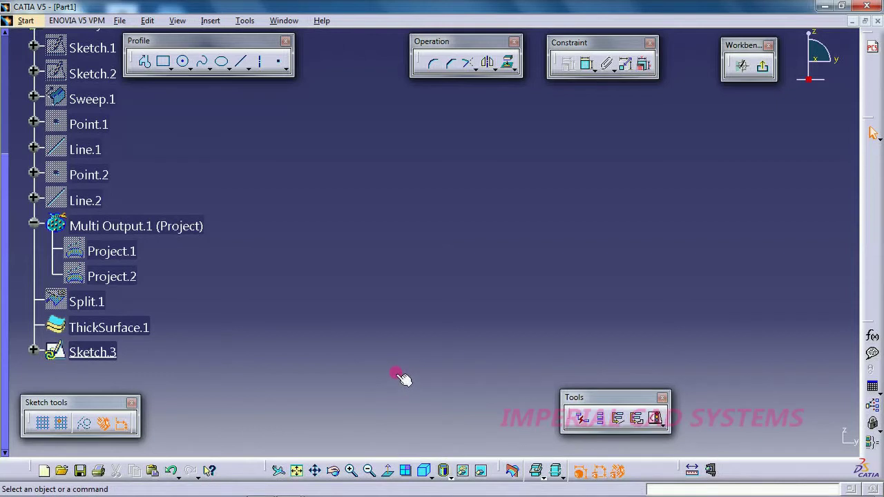
click(182, 61)
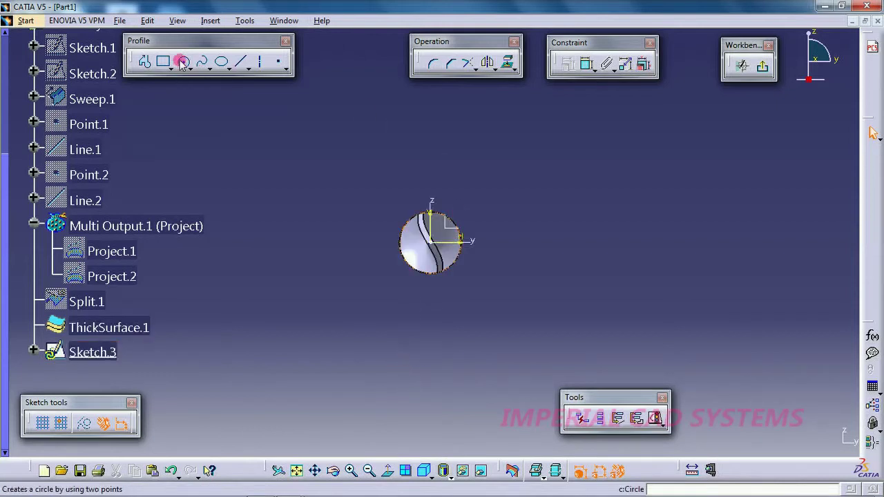
click(431, 242)
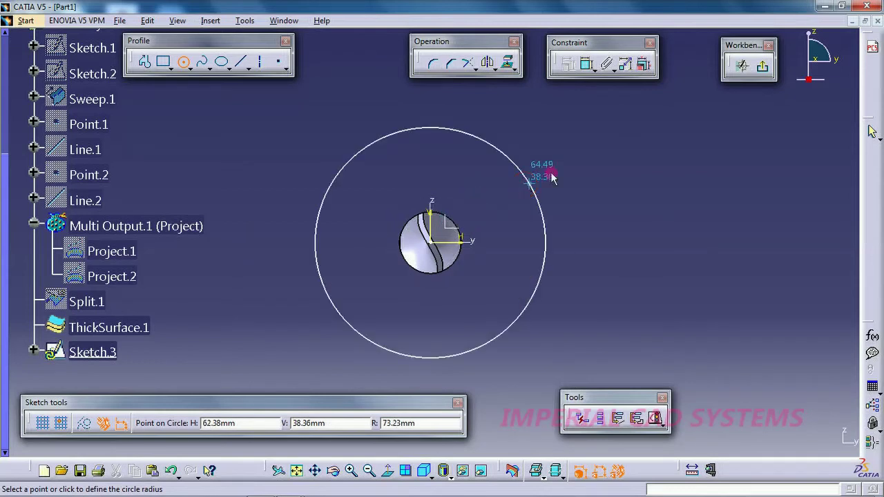
click(551, 176)
- Dimension the circle's diameter, set it to 40 mm and exit the sketch
click(588, 65)
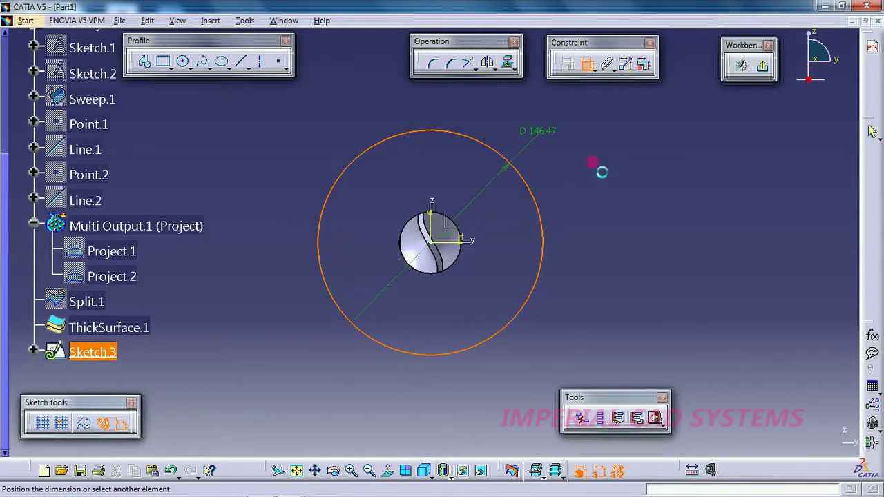
click(598, 170)
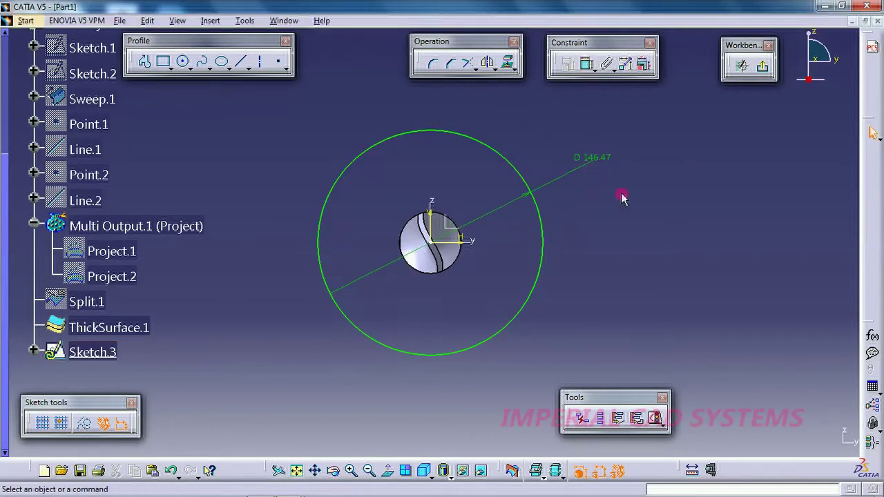
double_click(599, 158)
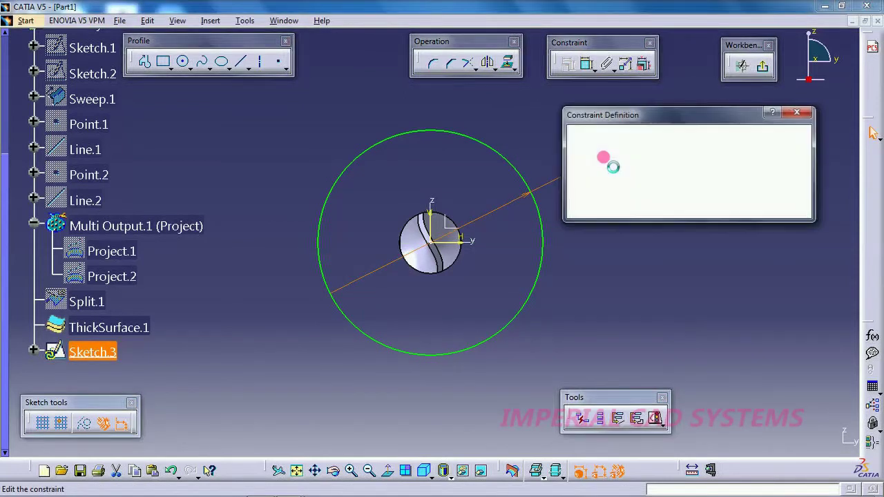
text(40)
key(Return)
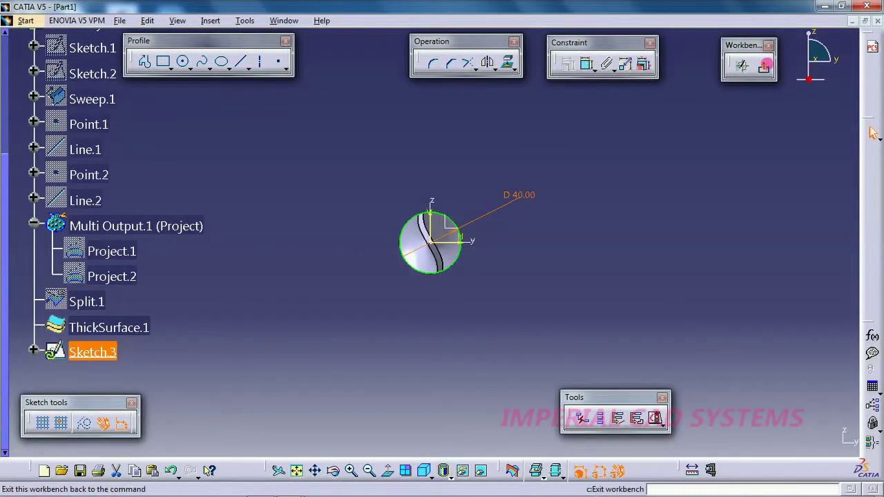
click(762, 66)
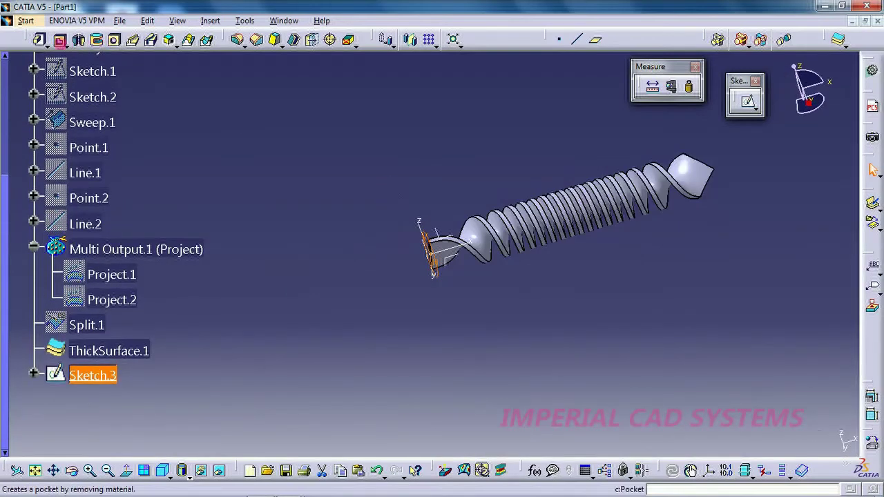
- Pad the 40 mm circle sketch with a 20 mm first limit and a 60 mm second limit to form the shank
click(59, 39)
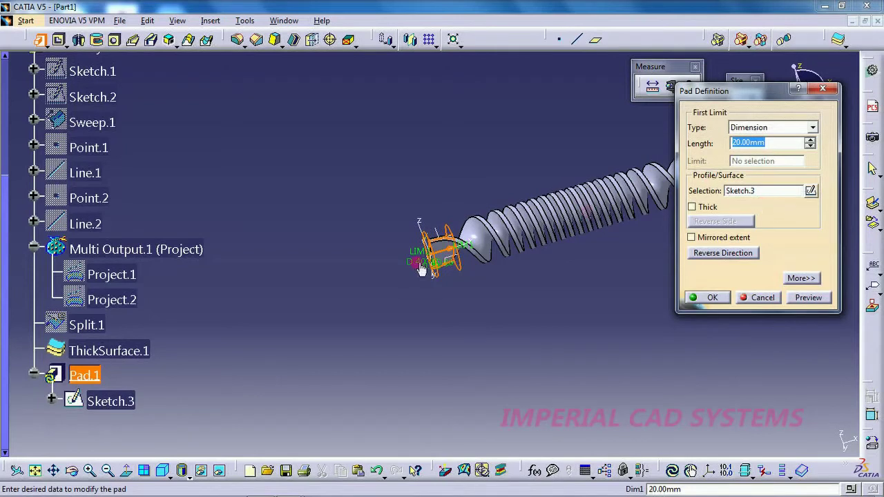
click(722, 254)
click(801, 278)
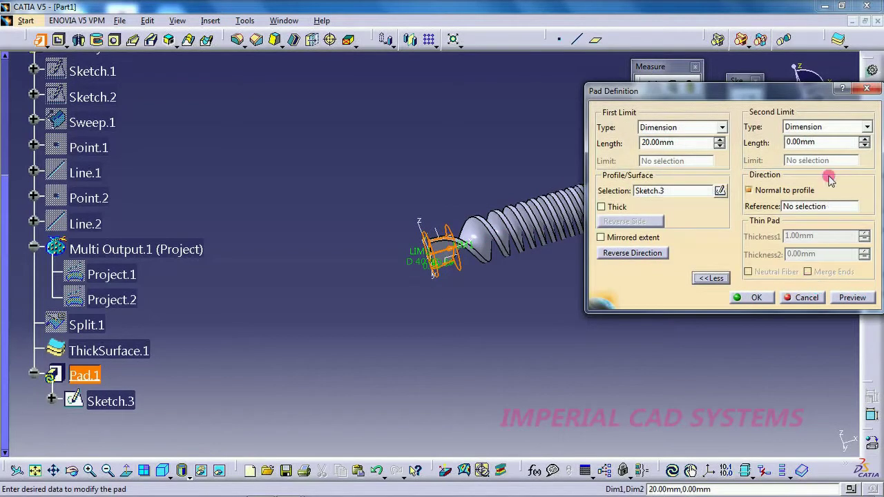
text(6)
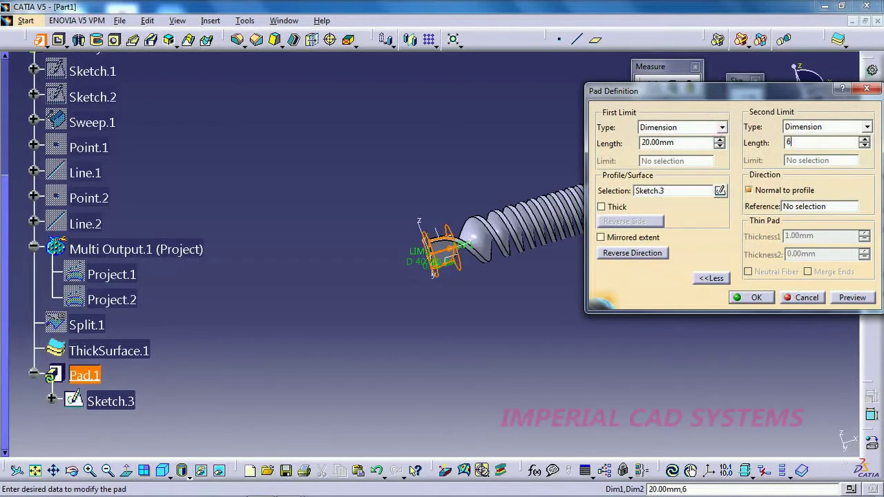
click(850, 298)
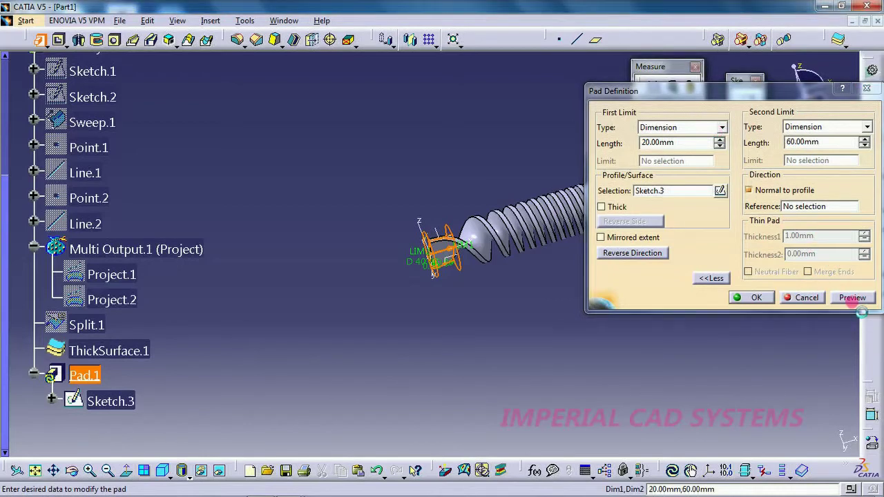
key(Return)
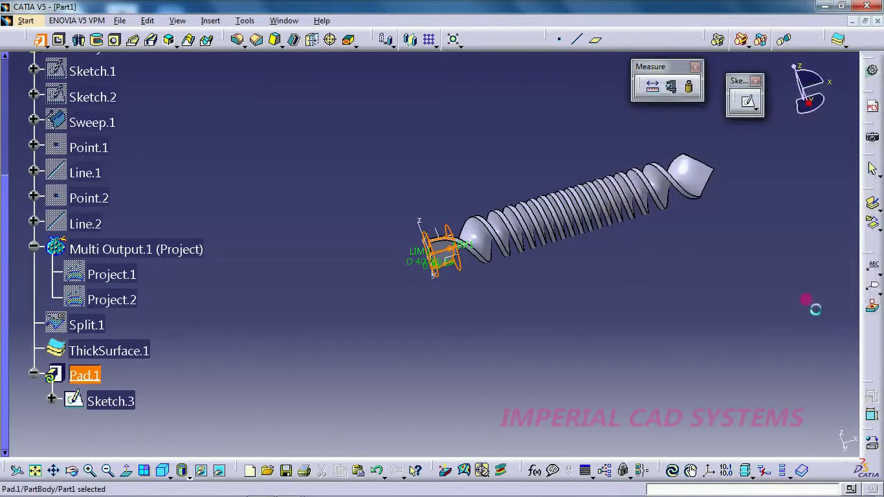
click(489, 350)
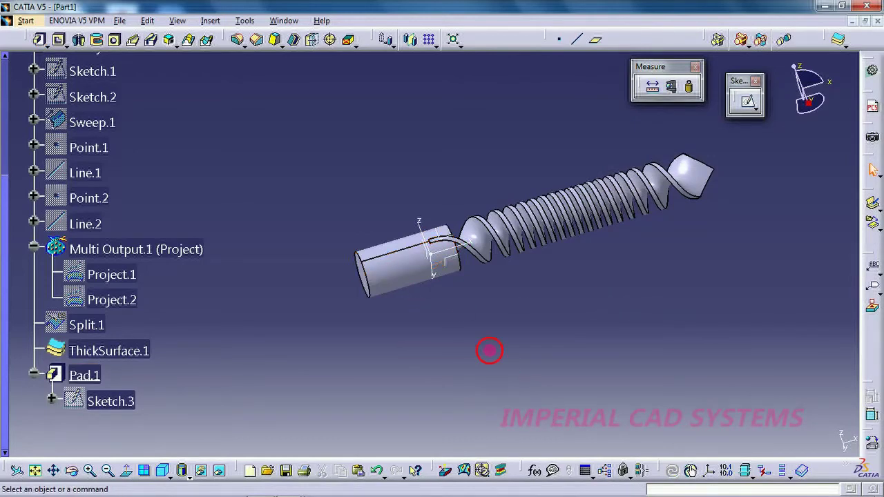
- Set the second limit length of the cylindrical pad to 100 mm
click(380, 304)
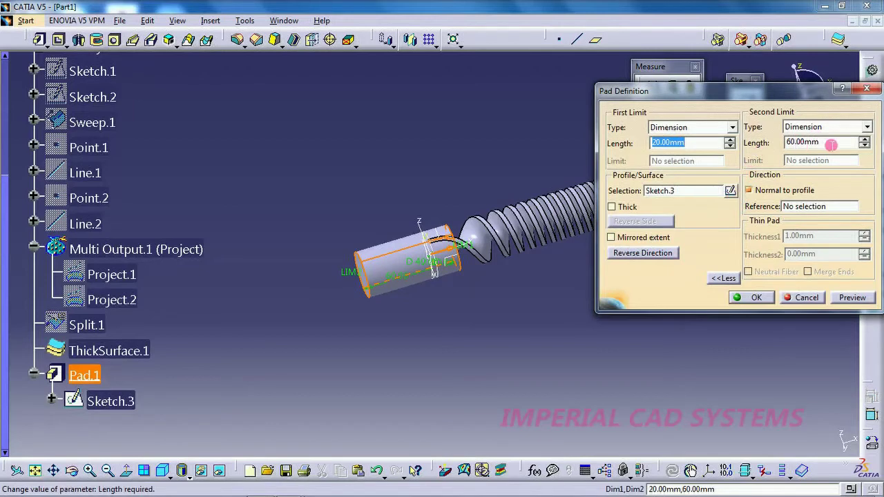
double_click(828, 143)
text(1)
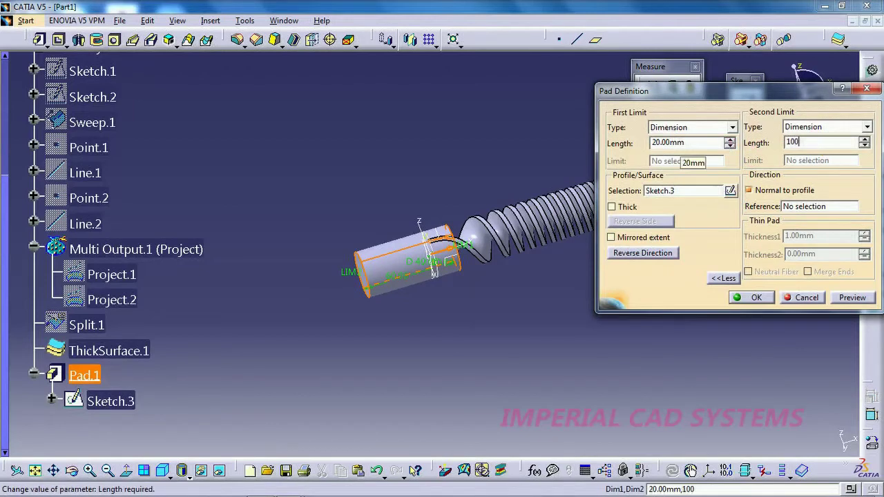
text(00)
key(Tab)
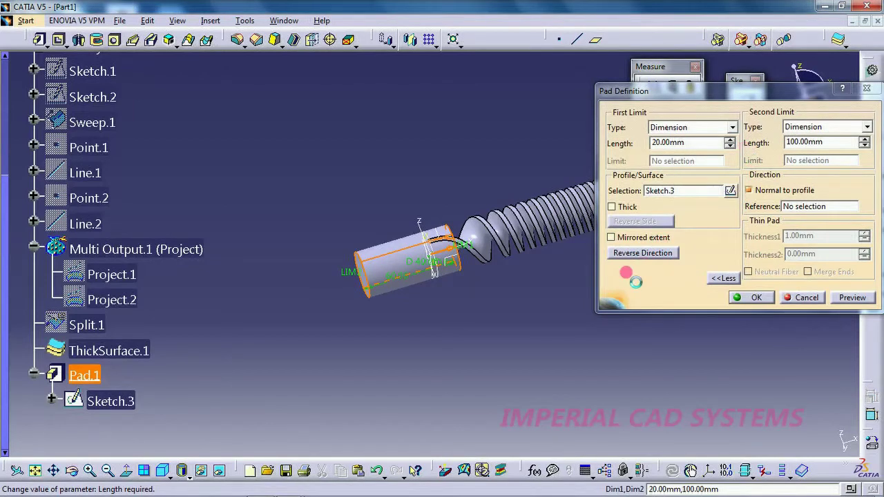
click(756, 297)
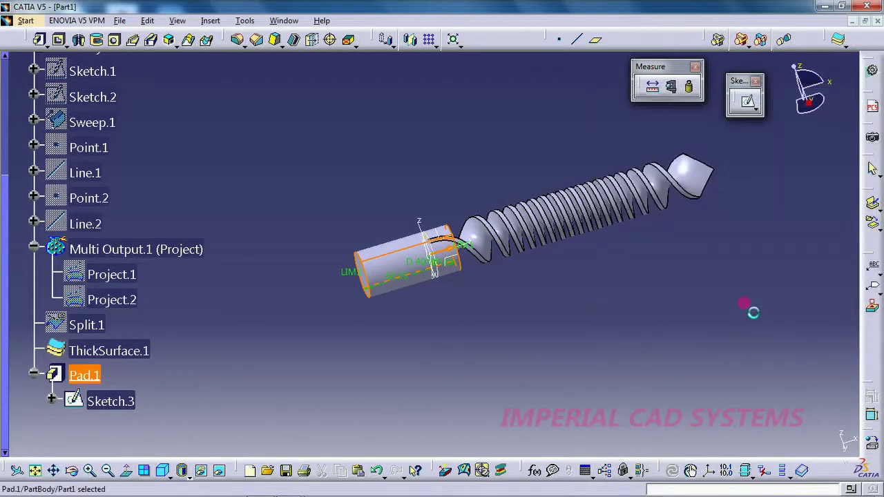
- Edit the sketch of the cylindrical pad, set the circle's diameter to 45 mm and exit the sketch
click(447, 413)
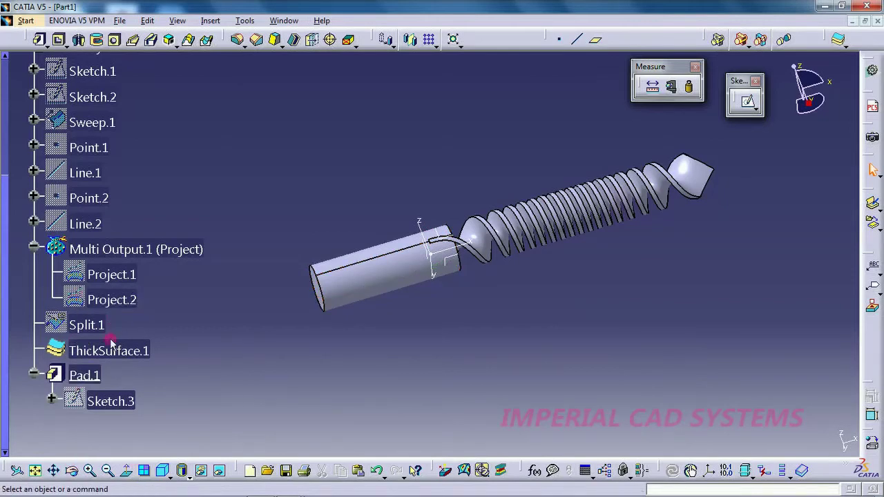
double_click(126, 403)
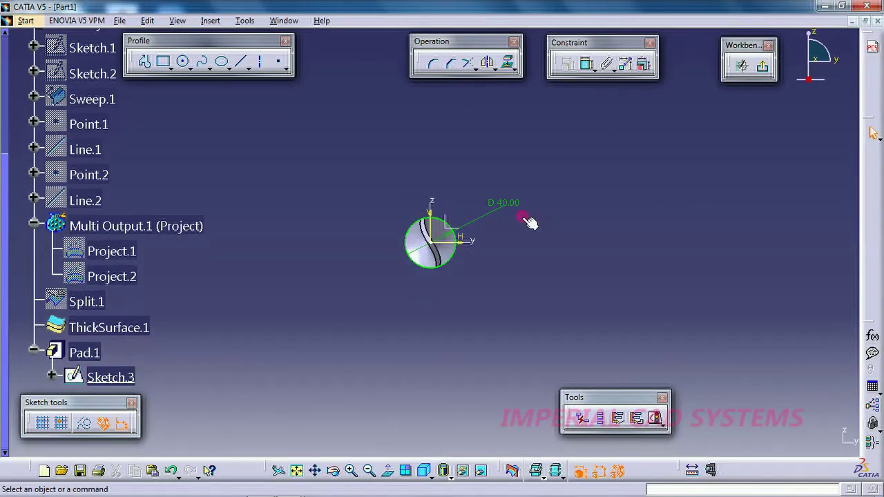
double_click(518, 208)
text(45)
key(Return)
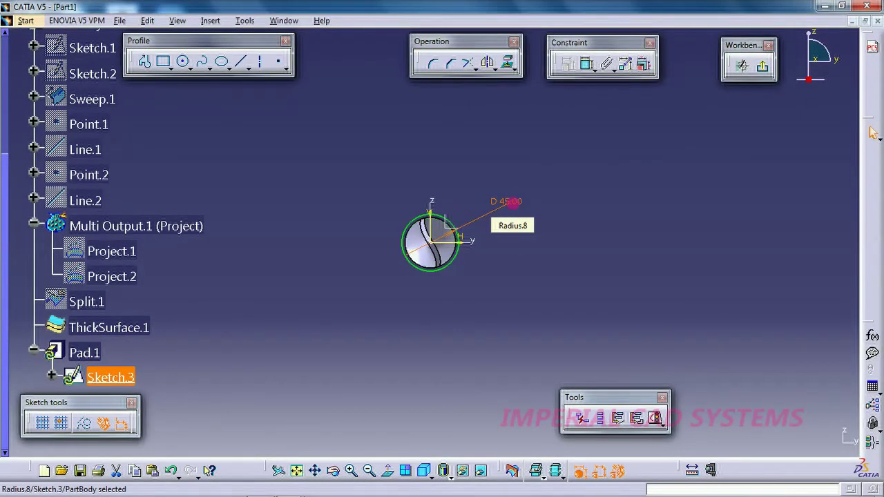
click(762, 66)
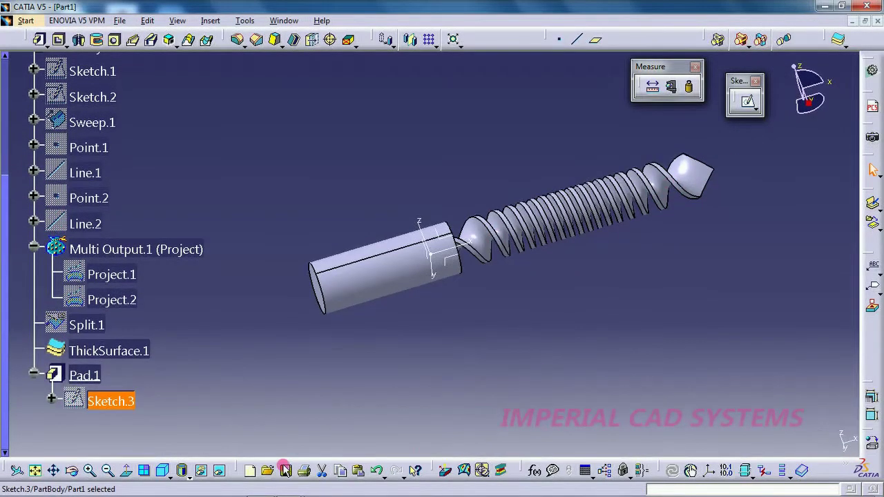
- Set the second limit length of the cylindrical pad to 150 mm
click(72, 471)
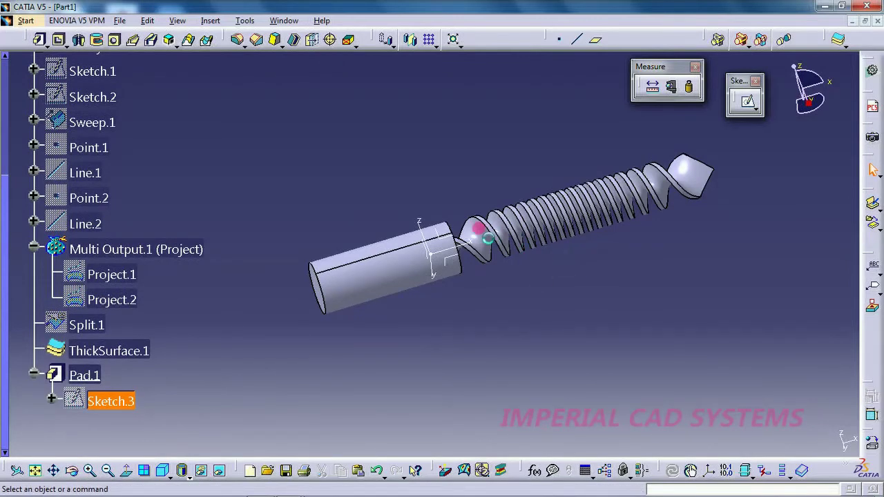
drag(474, 233, 410, 247)
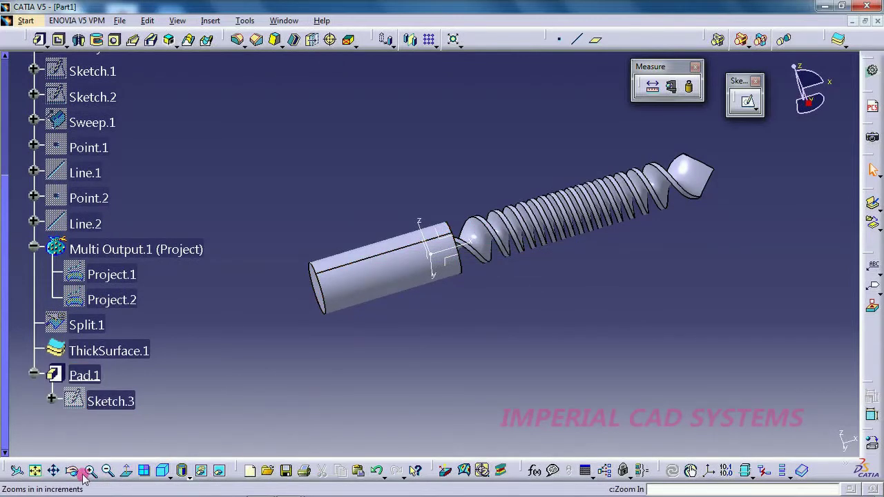
middle_drag(458, 245, 537, 429)
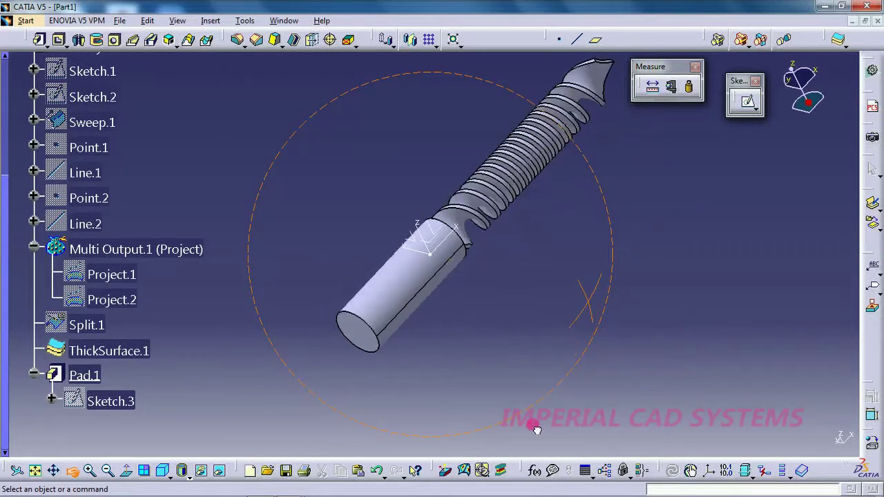
middle_drag(428, 399, 650, 188)
middle_drag(417, 305, 444, 256)
click(71, 471)
drag(585, 138, 422, 255)
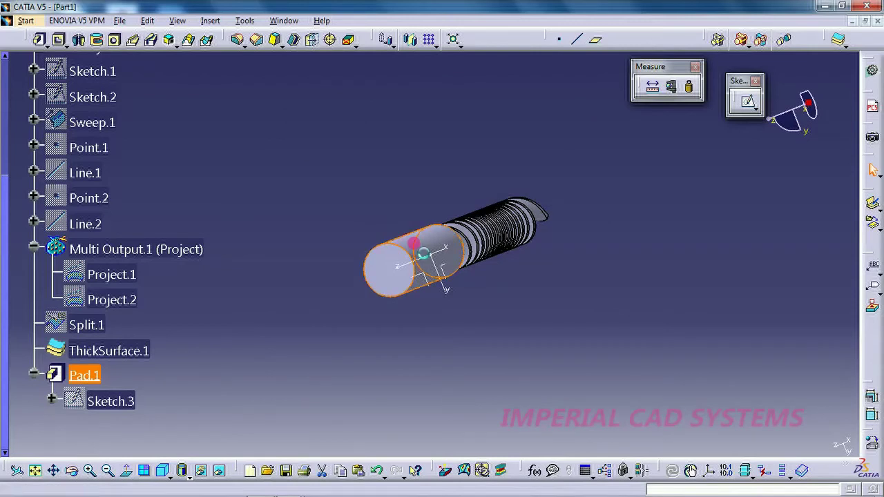
double_click(413, 243)
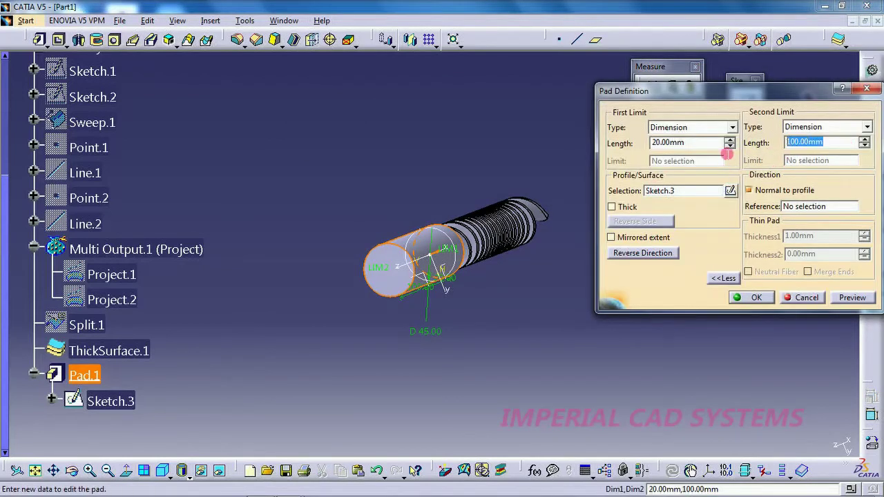
text(120)
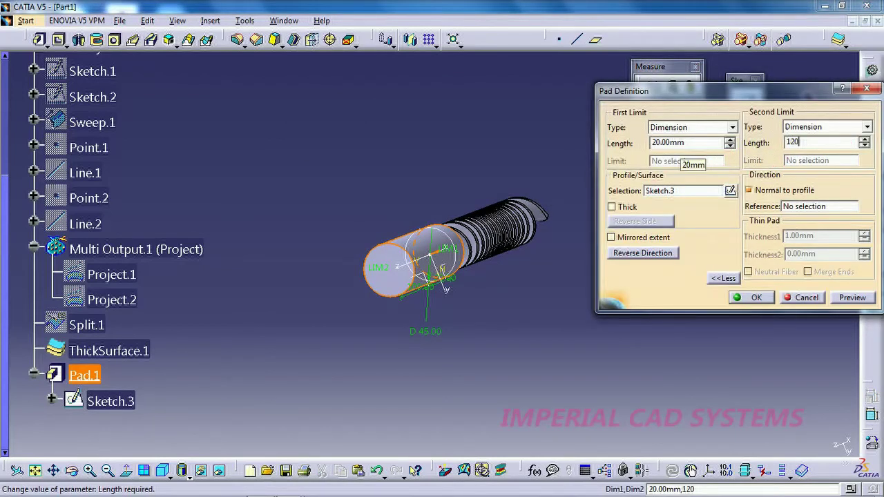
key(Return)
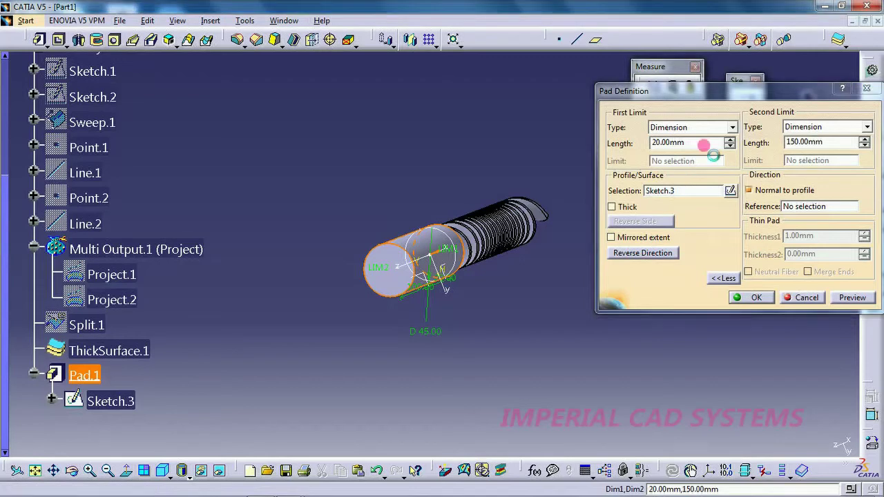
click(752, 297)
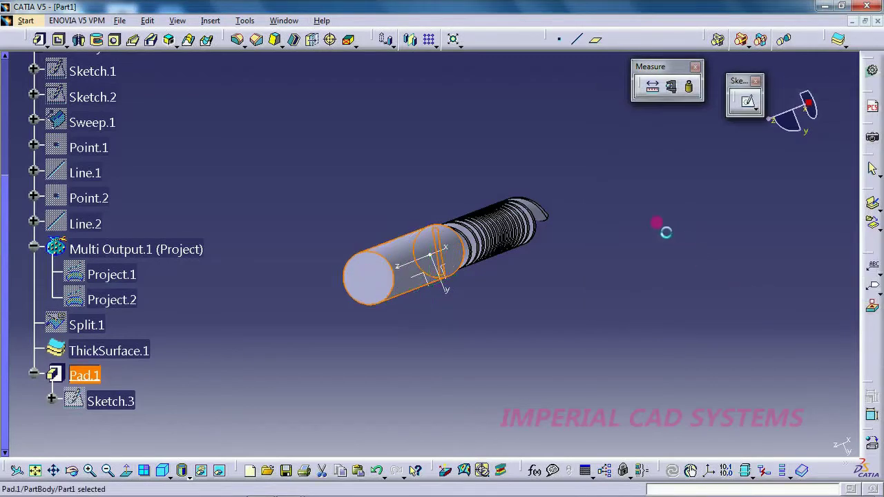
click(221, 452)
- Change the fill colour of the cylindrical shank pad to tan in its graphic properties
click(73, 472)
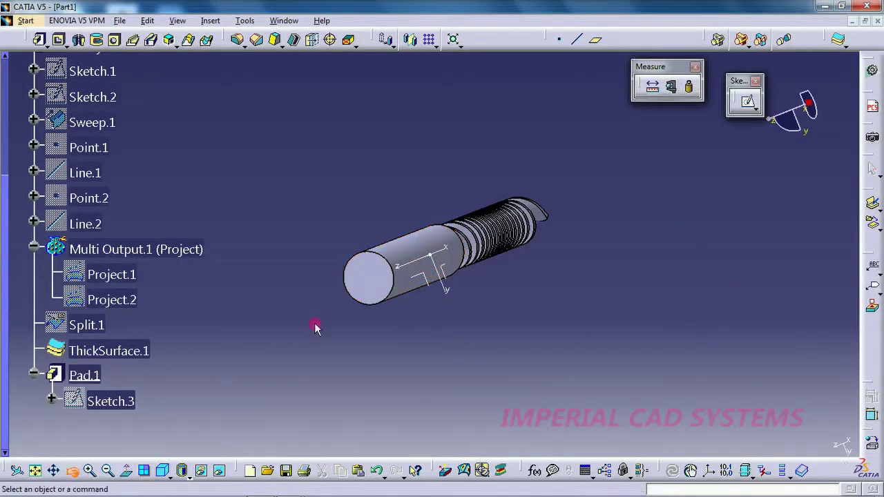
drag(229, 278, 537, 286)
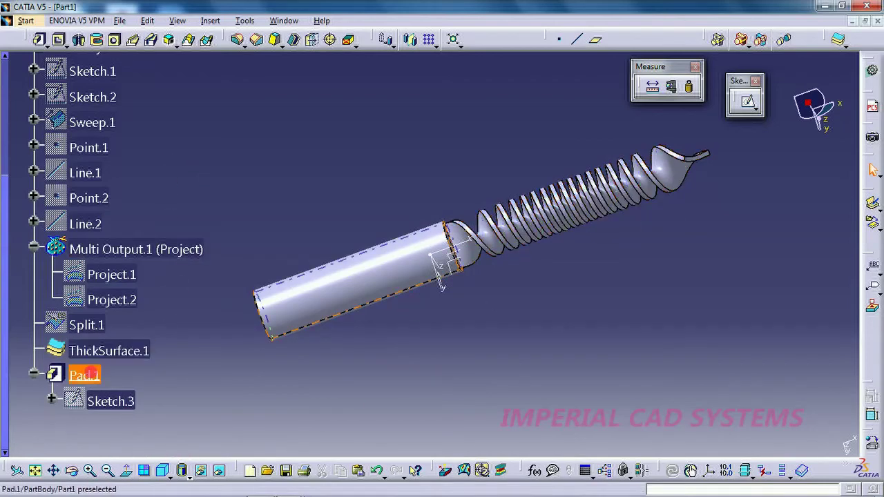
right_click(83, 375)
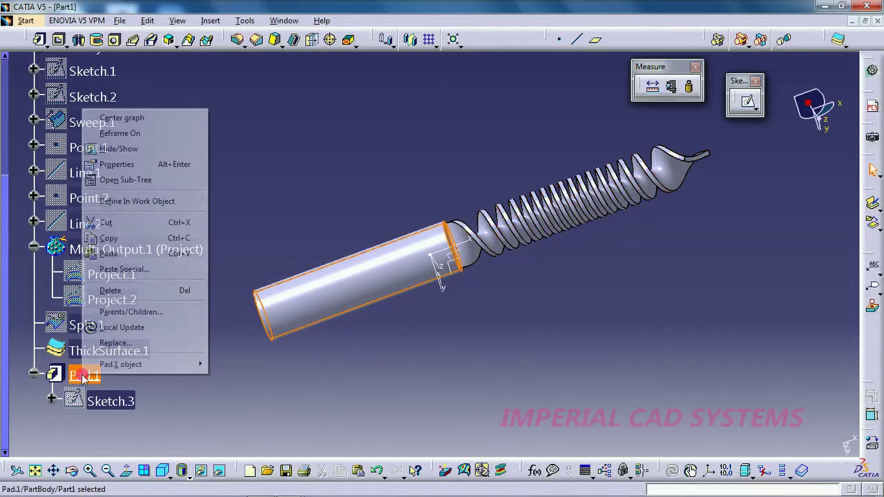
click(158, 165)
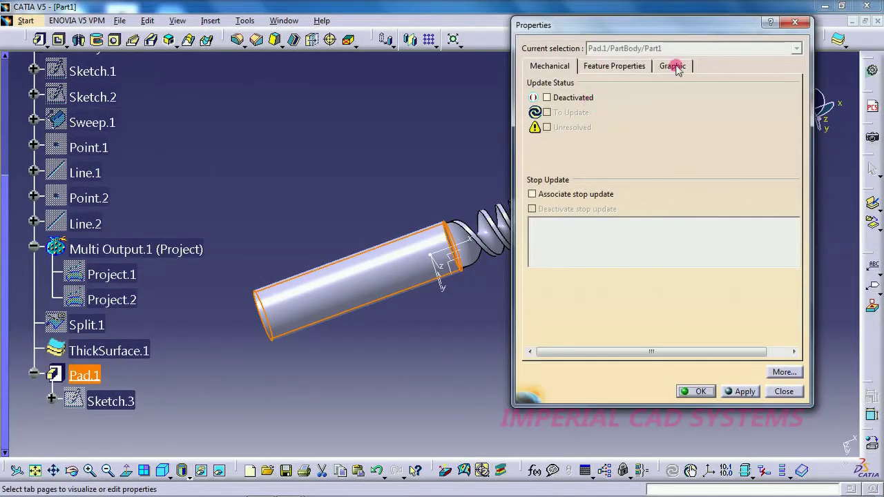
click(674, 67)
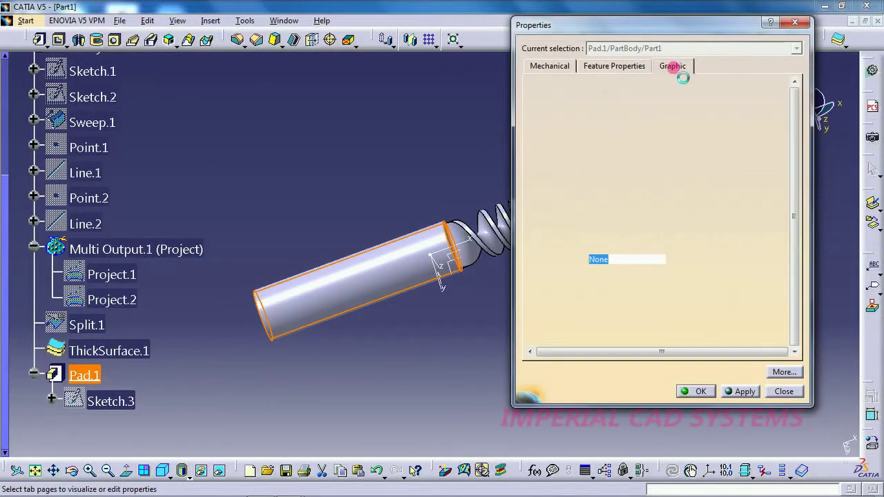
click(575, 105)
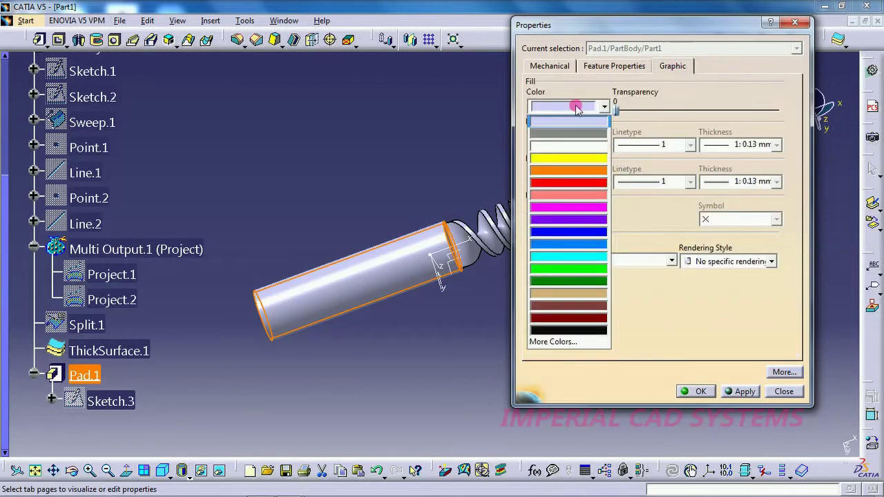
click(580, 294)
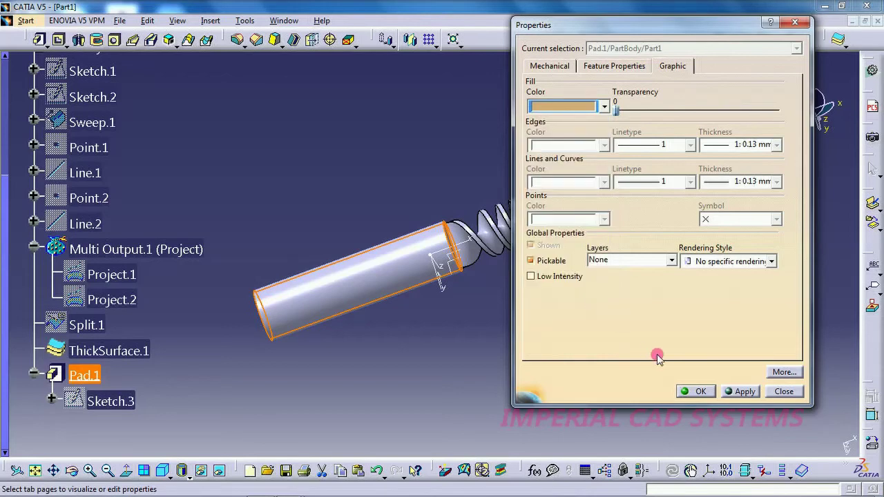
click(694, 391)
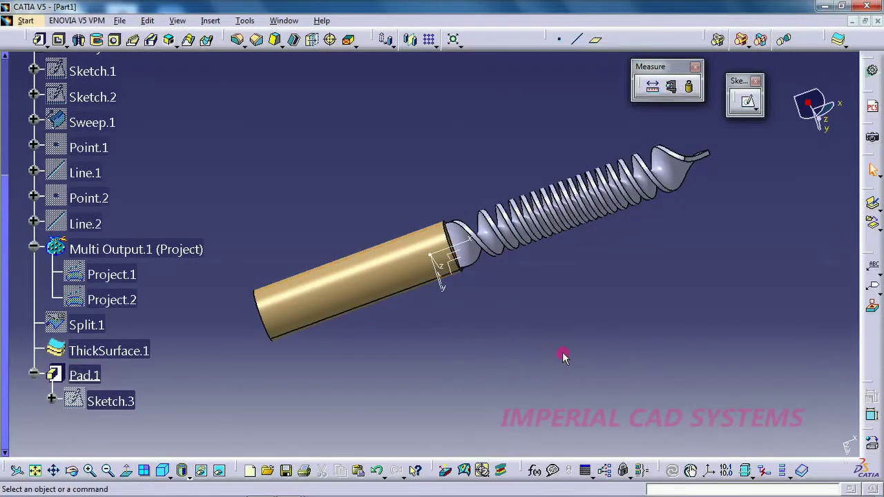
- Change the fill colour of the twisted thick surface to reddish brown in its graphic properties
right_click(103, 353)
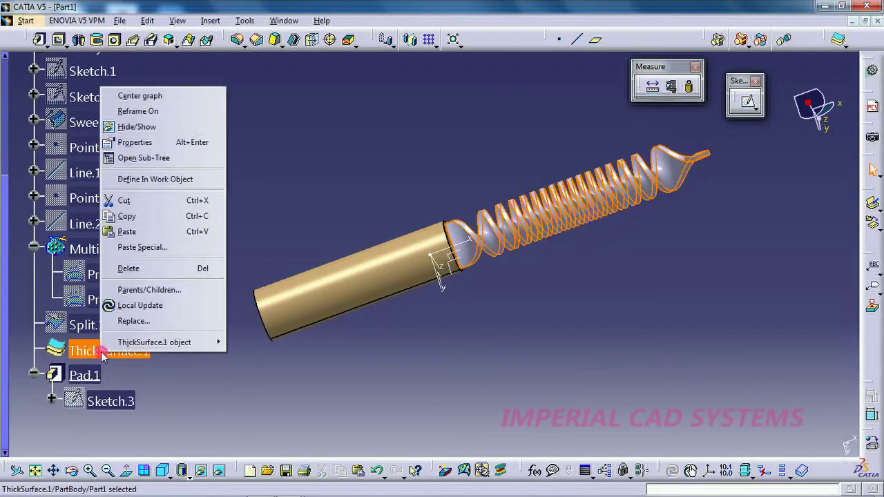
click(135, 142)
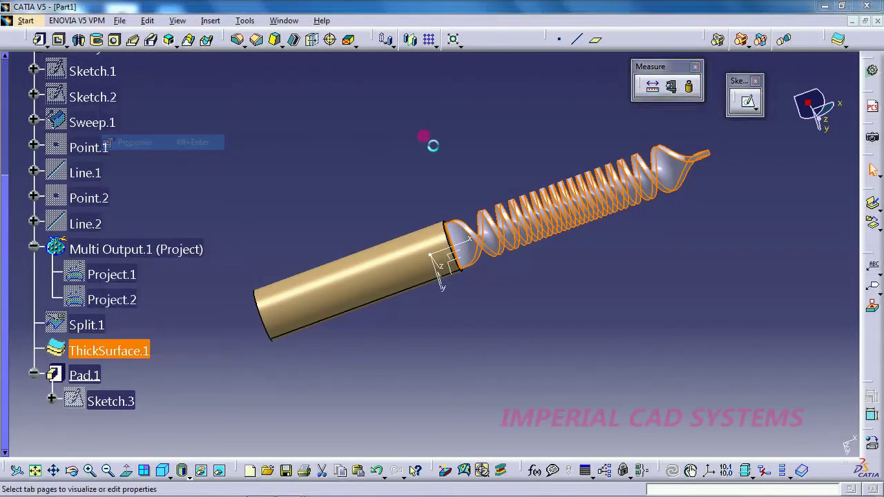
click(606, 107)
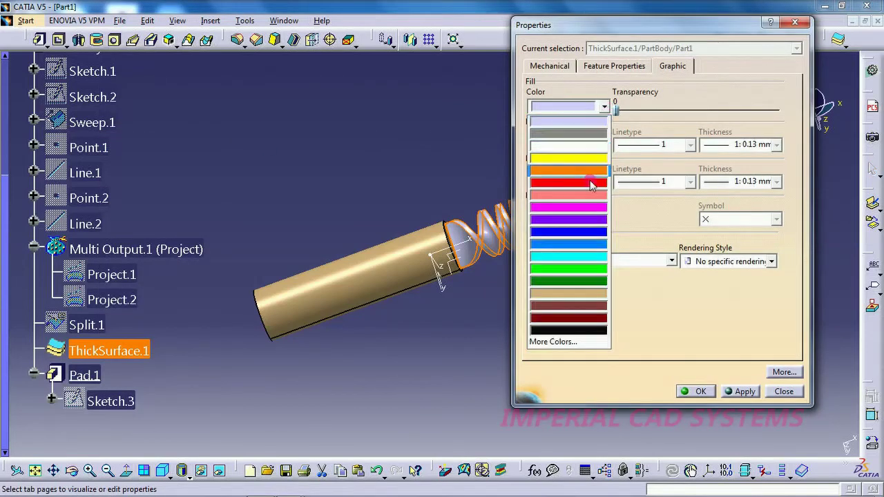
click(589, 304)
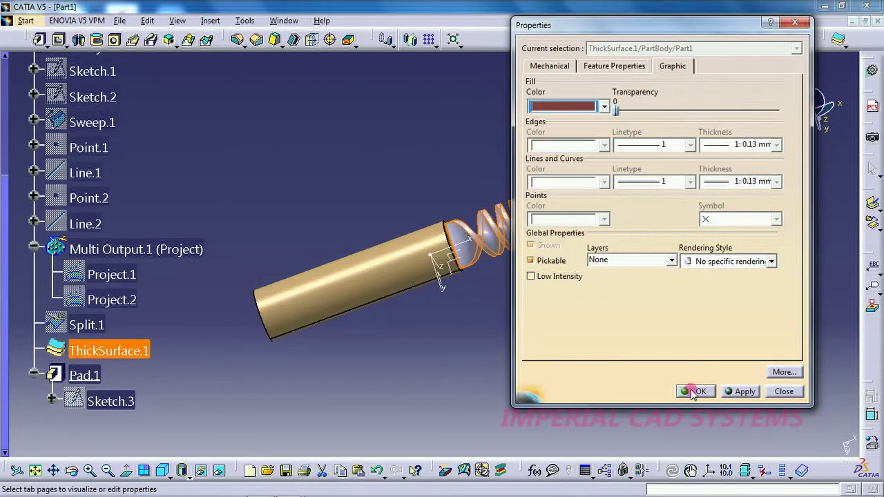
click(694, 392)
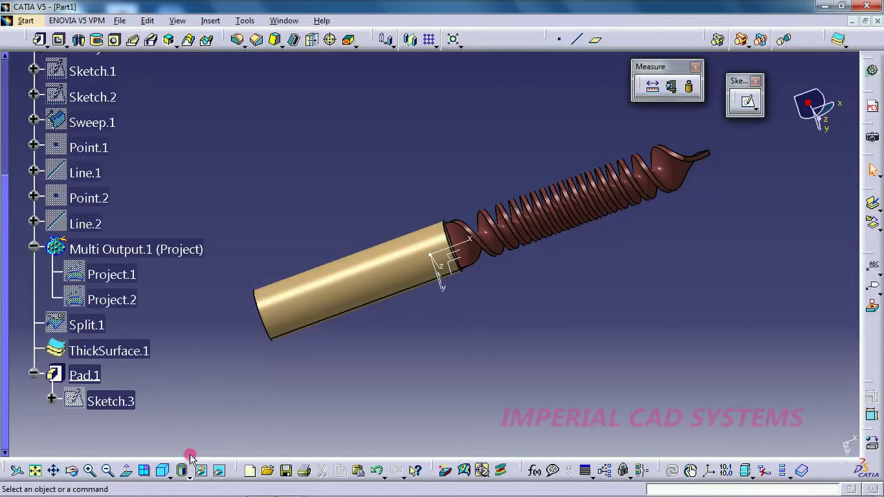
- Change the fill colour of the twisted thick surface to the same tan as the shank
right_click(119, 352)
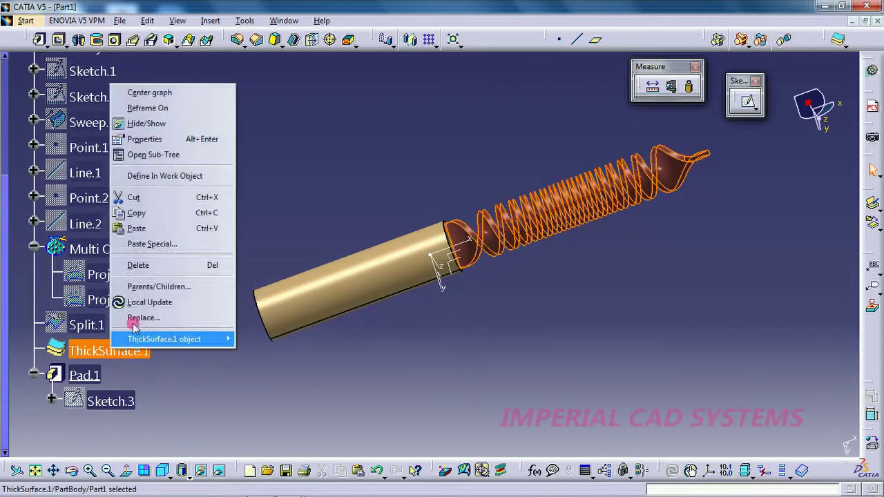
click(152, 139)
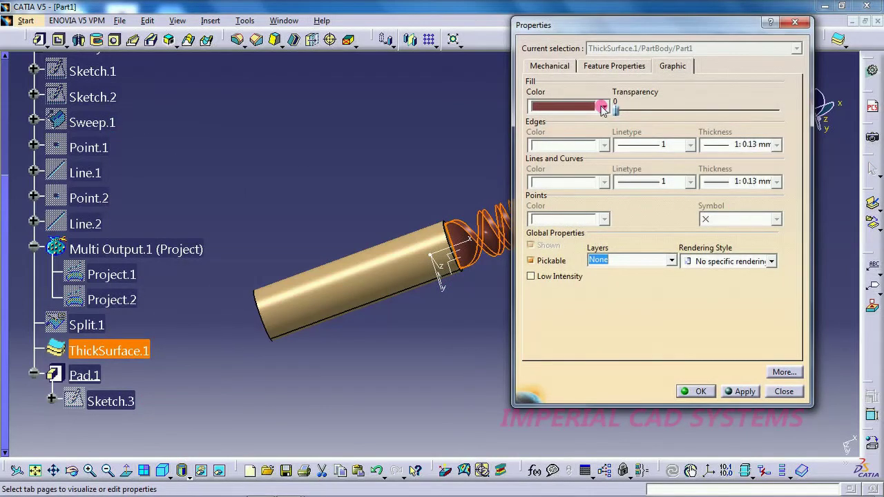
click(602, 107)
click(598, 297)
click(727, 392)
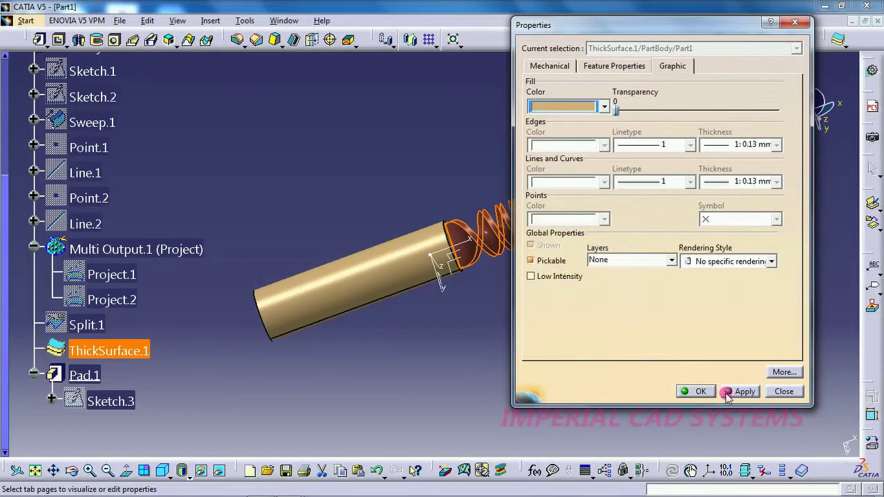
click(694, 392)
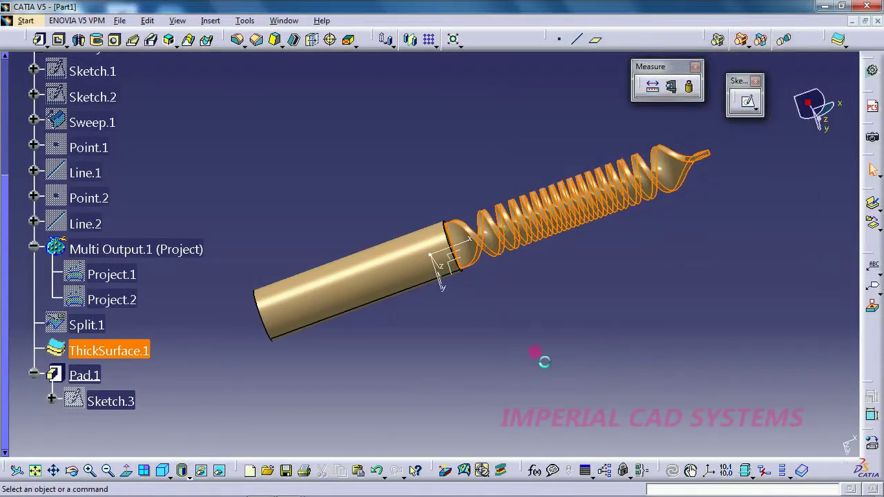
click(535, 352)
- Examine the coloured drill model from several angles, including the twisted tip and the side
click(71, 471)
drag(269, 339, 385, 247)
drag(496, 264, 459, 293)
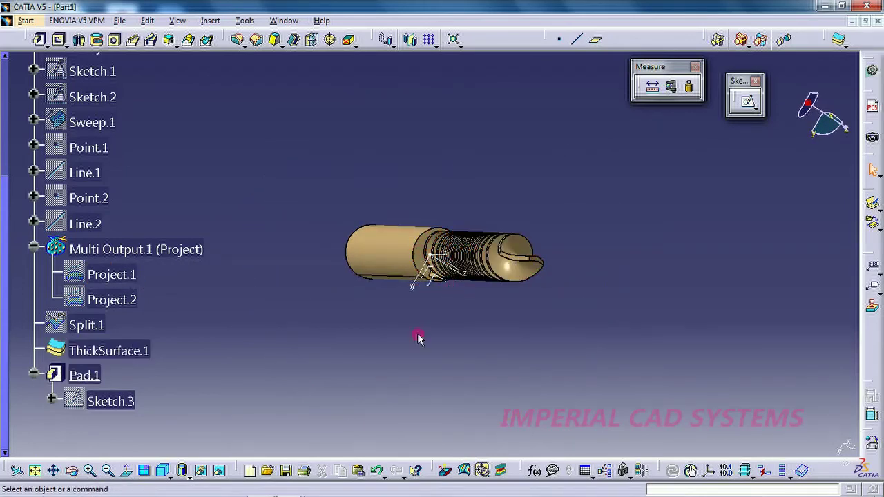
click(71, 470)
drag(365, 310, 573, 268)
drag(632, 314, 633, 315)
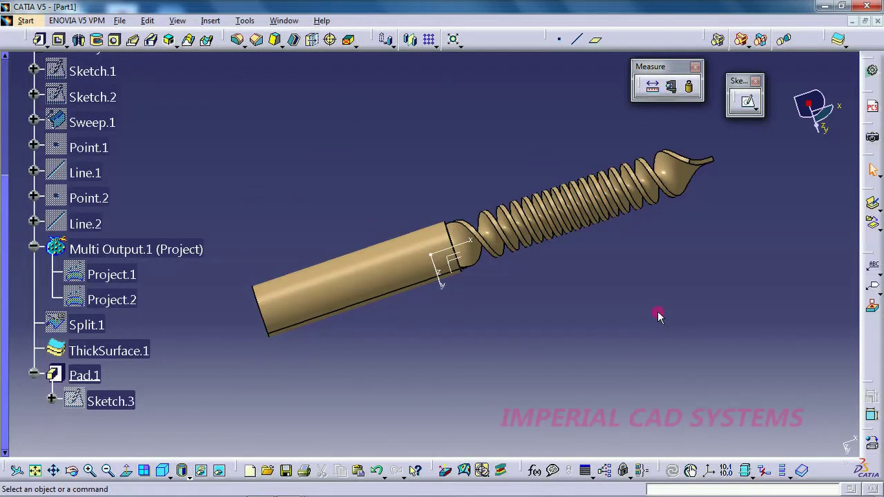